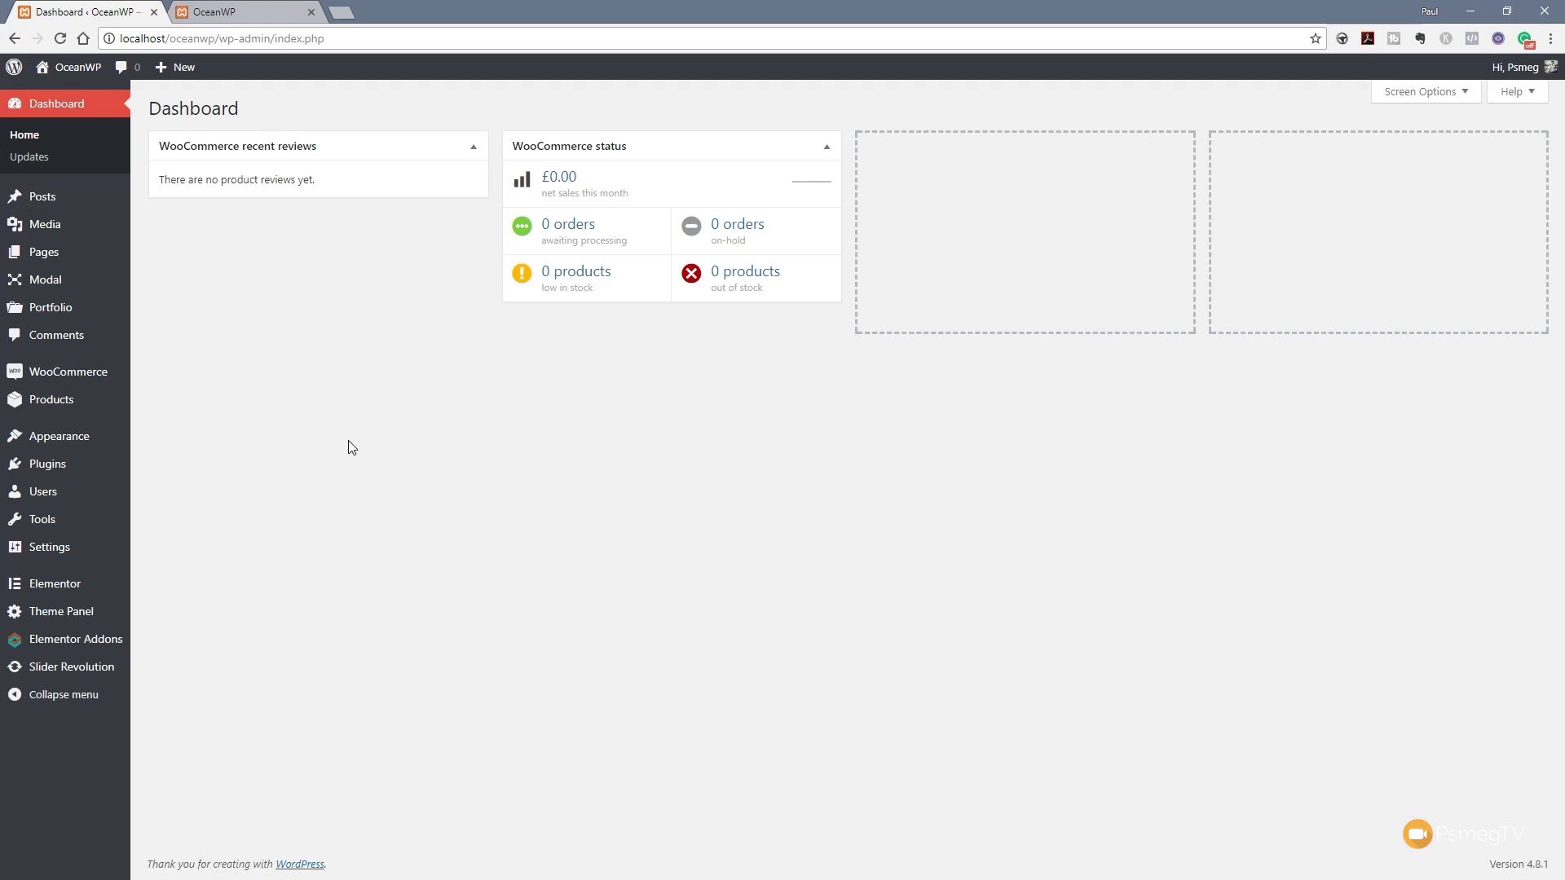
Open the list of all posts and view the date and category filter options.
{"action": "mouse_move", "coordinate": [55, 203]}
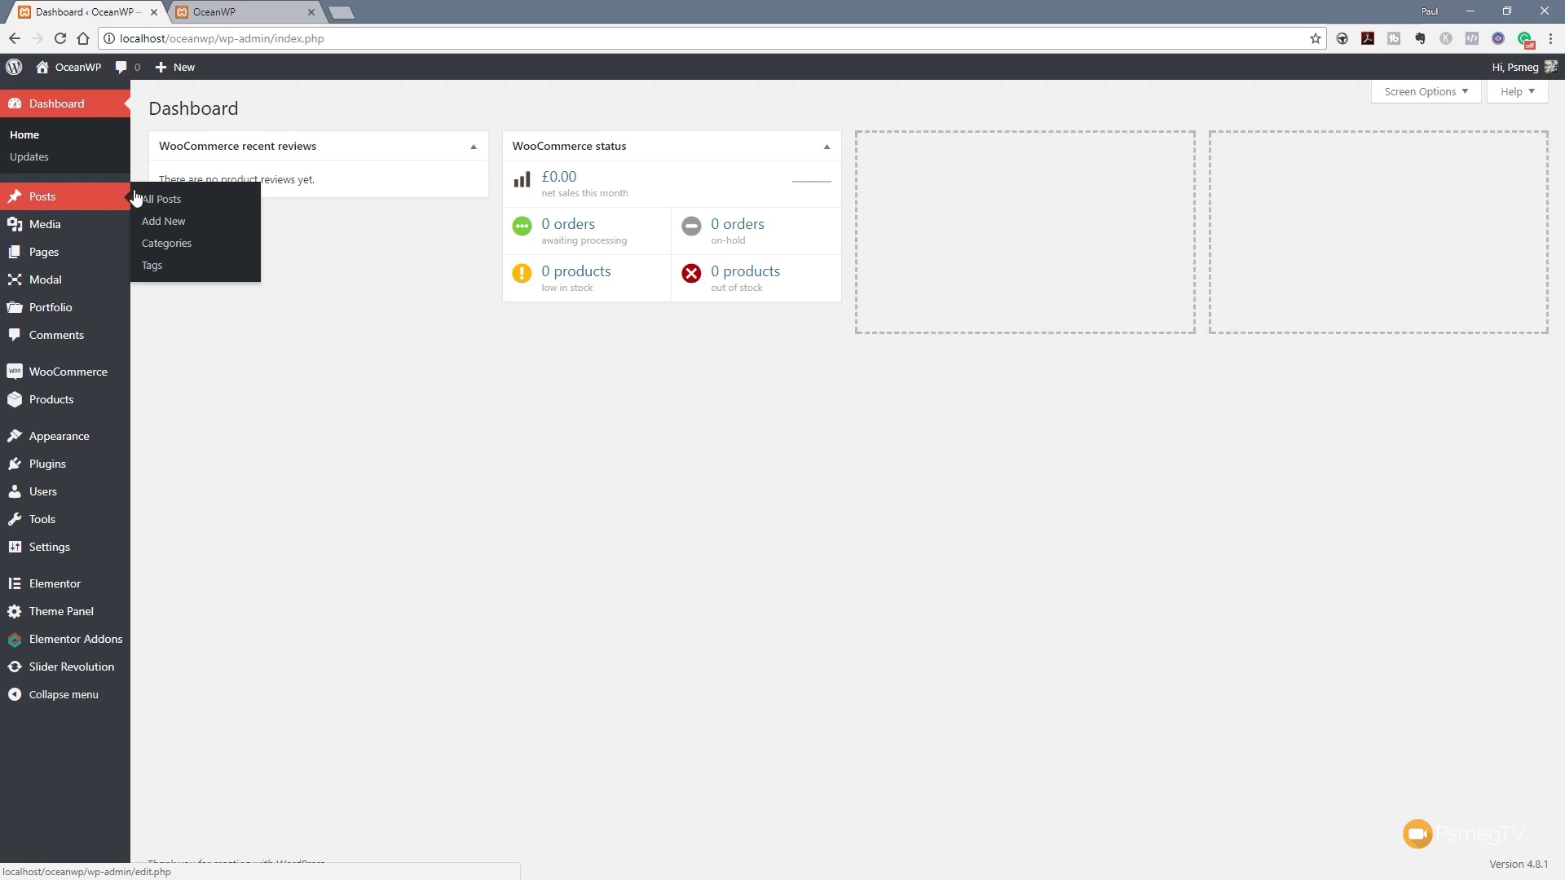
{"action": "left_click", "coordinate": [167, 204]}
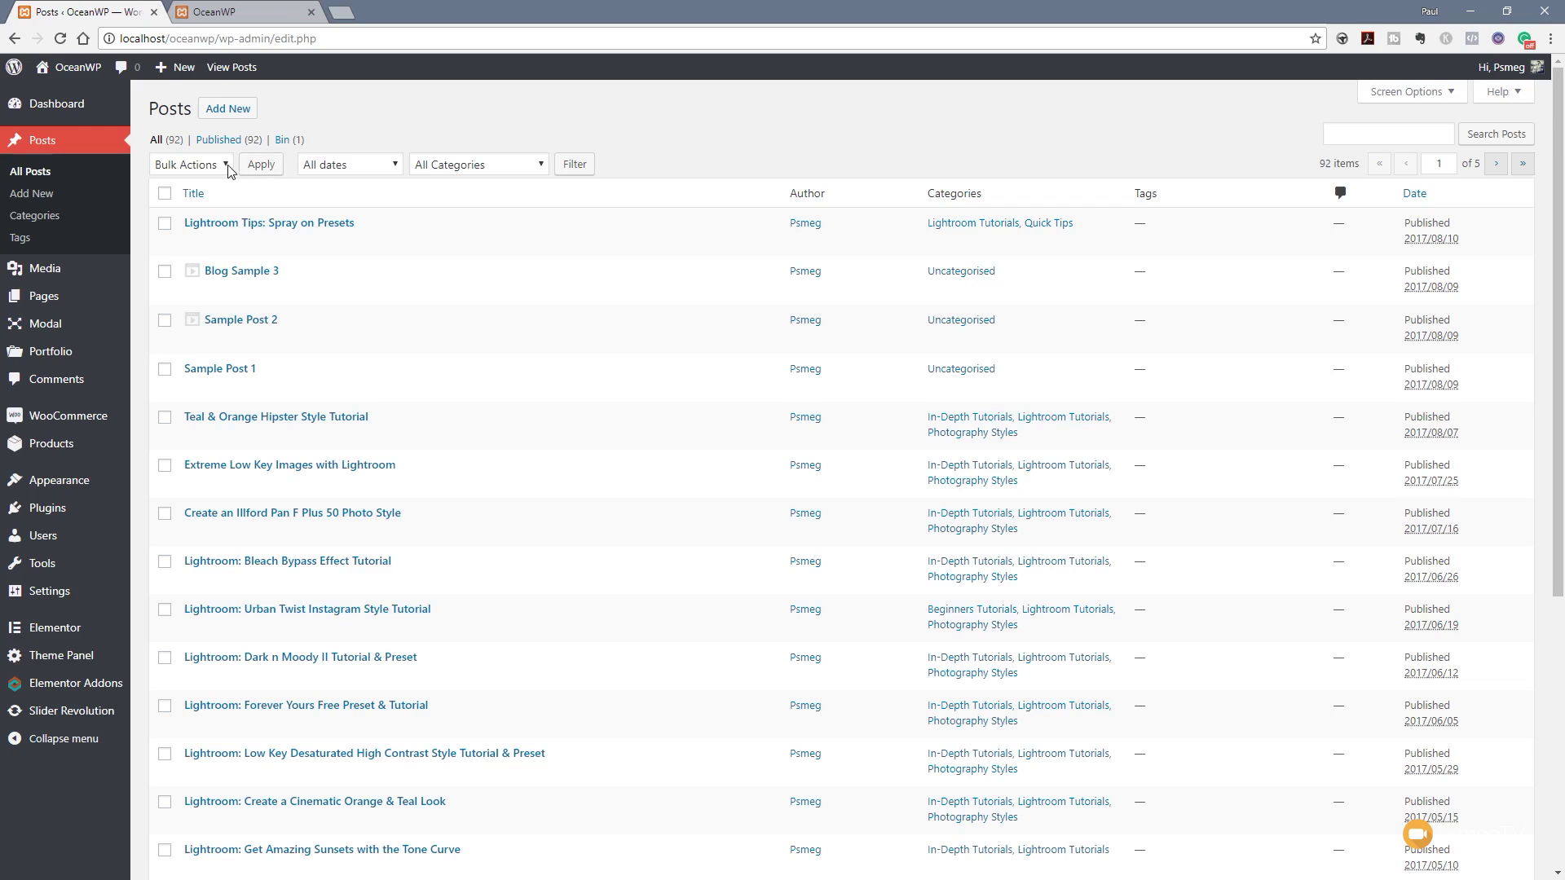
{"action": "left_click", "coordinate": [339, 167]}
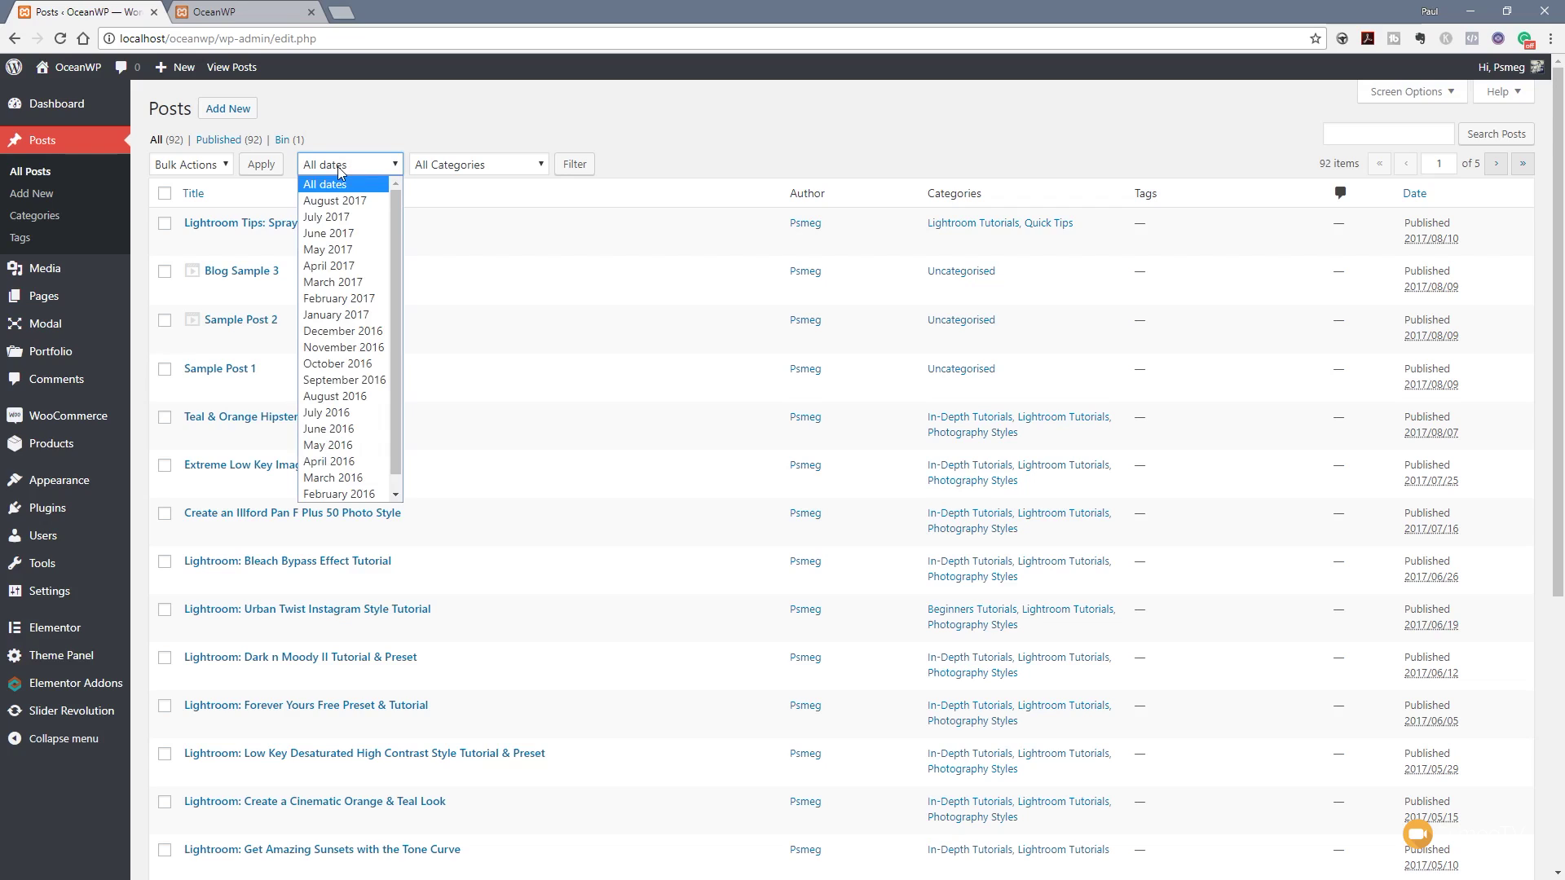
{"action": "left_click", "coordinate": [430, 135]}
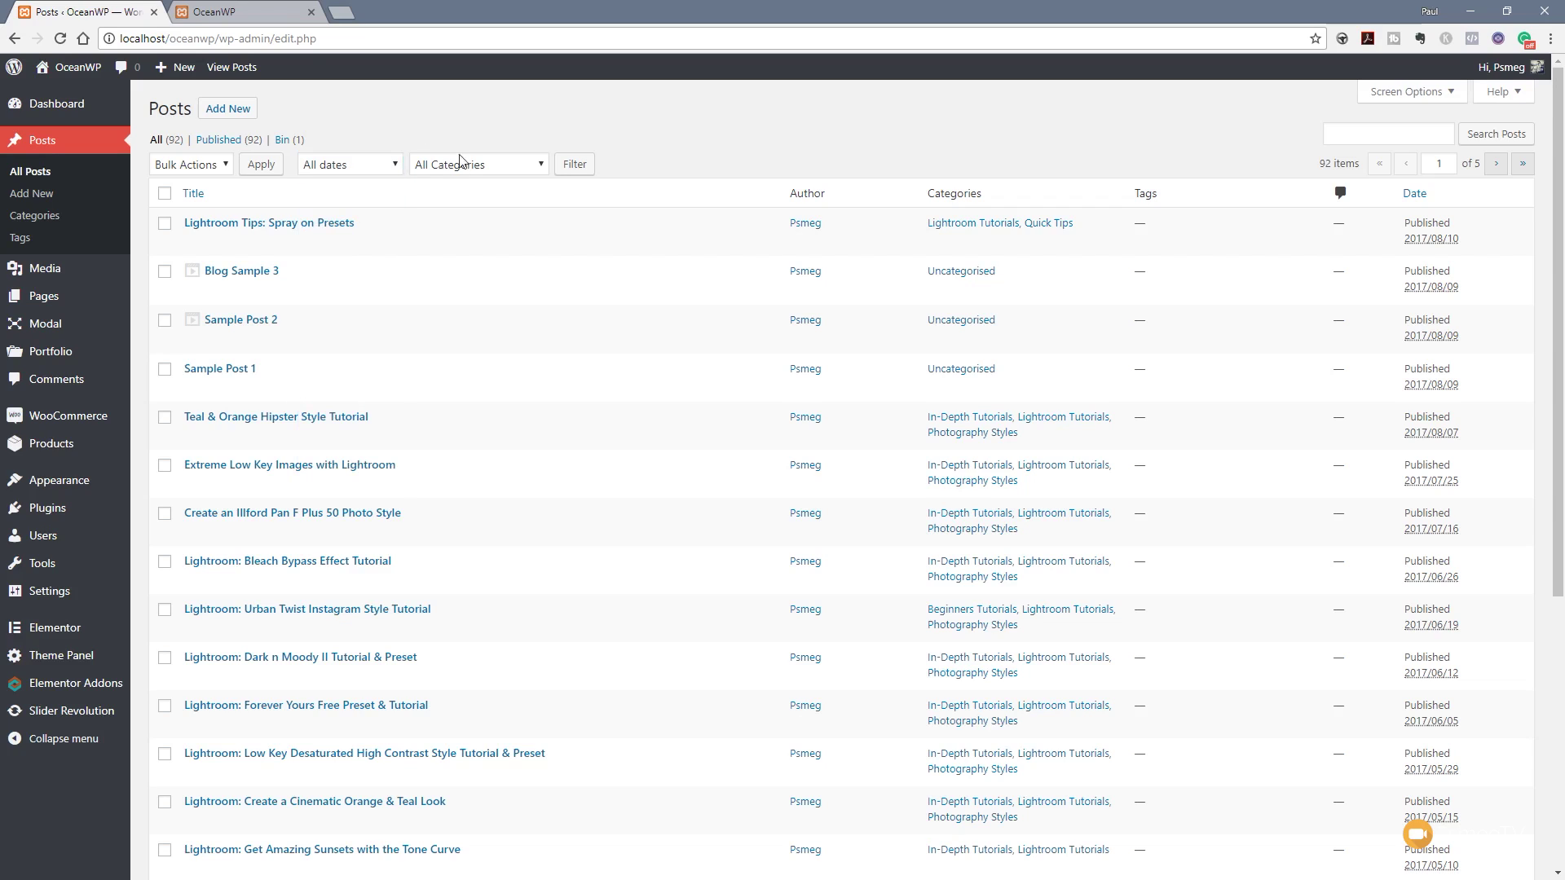
{"action": "left_click", "coordinate": [476, 164]}
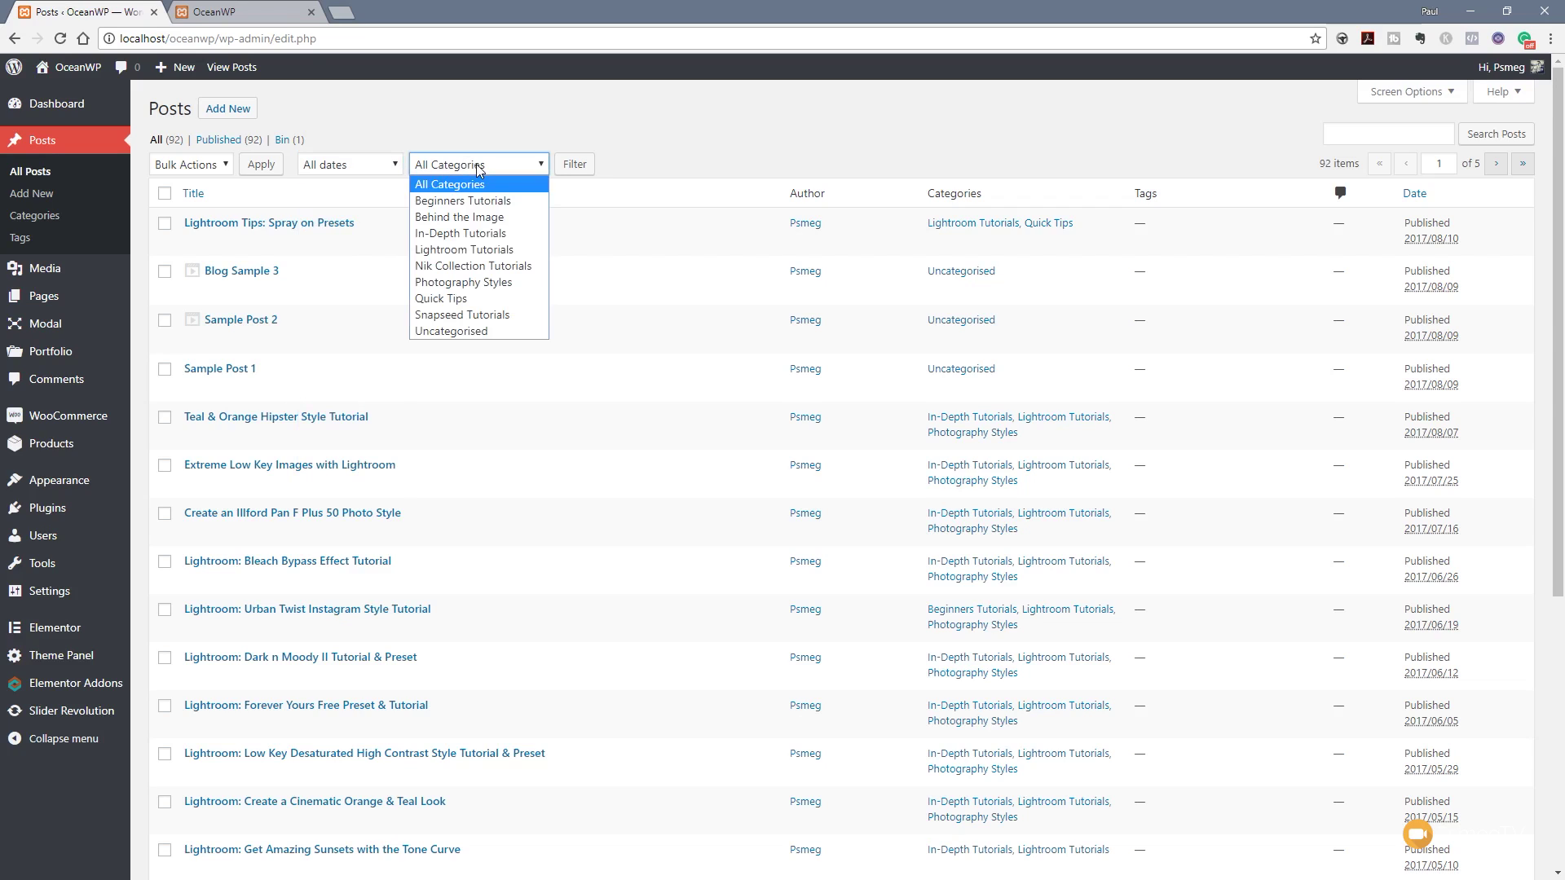
{"action": "left_click", "coordinate": [526, 119]}
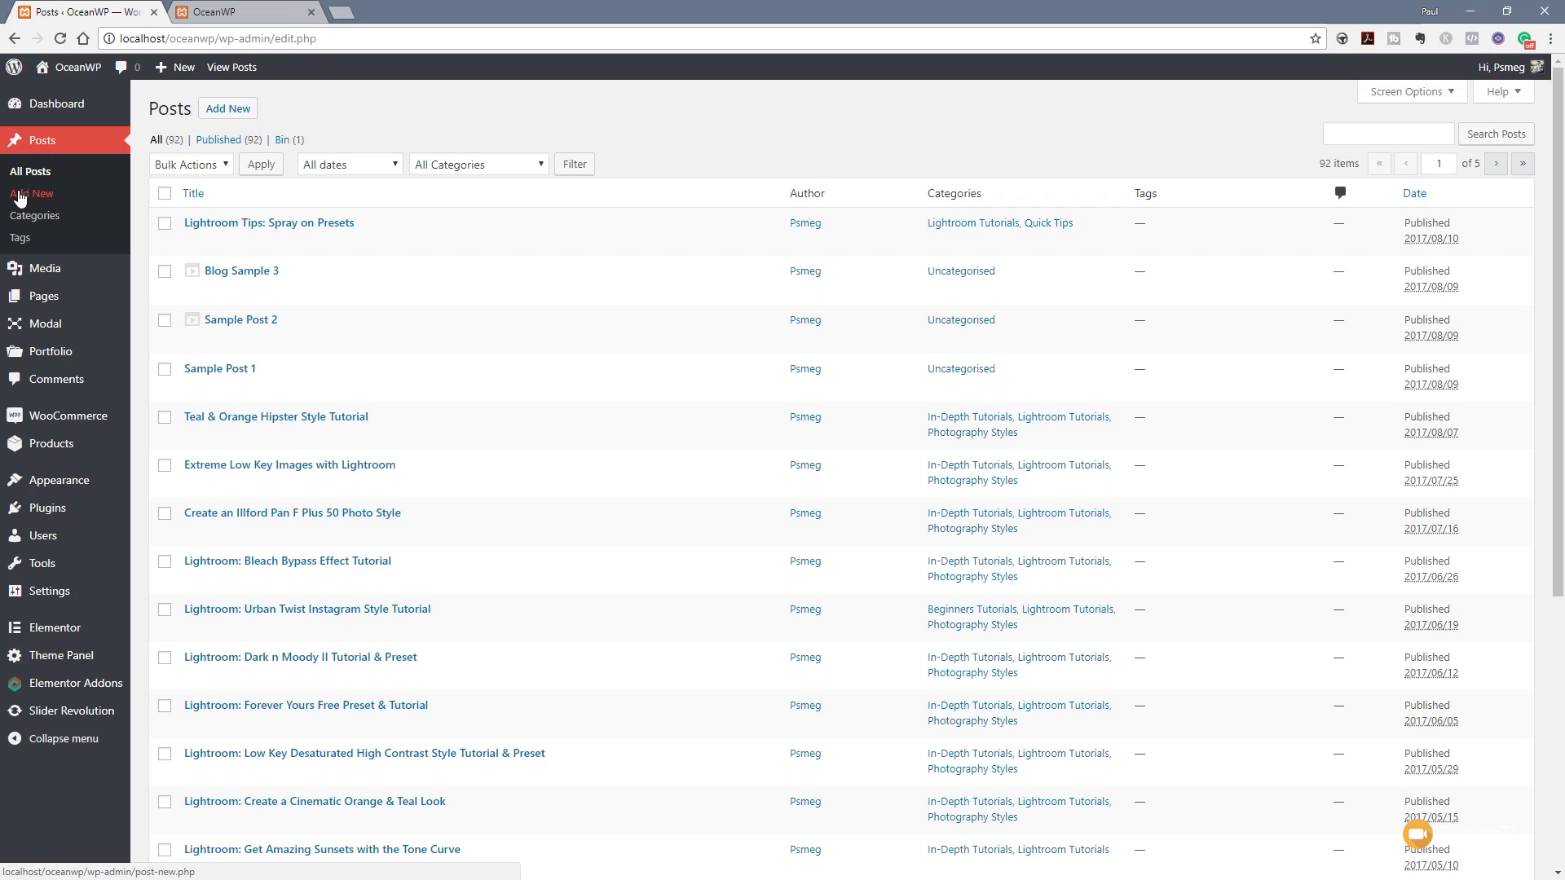
Start a new blog post.
{"action": "mouse_move", "coordinate": [175, 74]}
{"action": "left_click", "coordinate": [216, 119]}
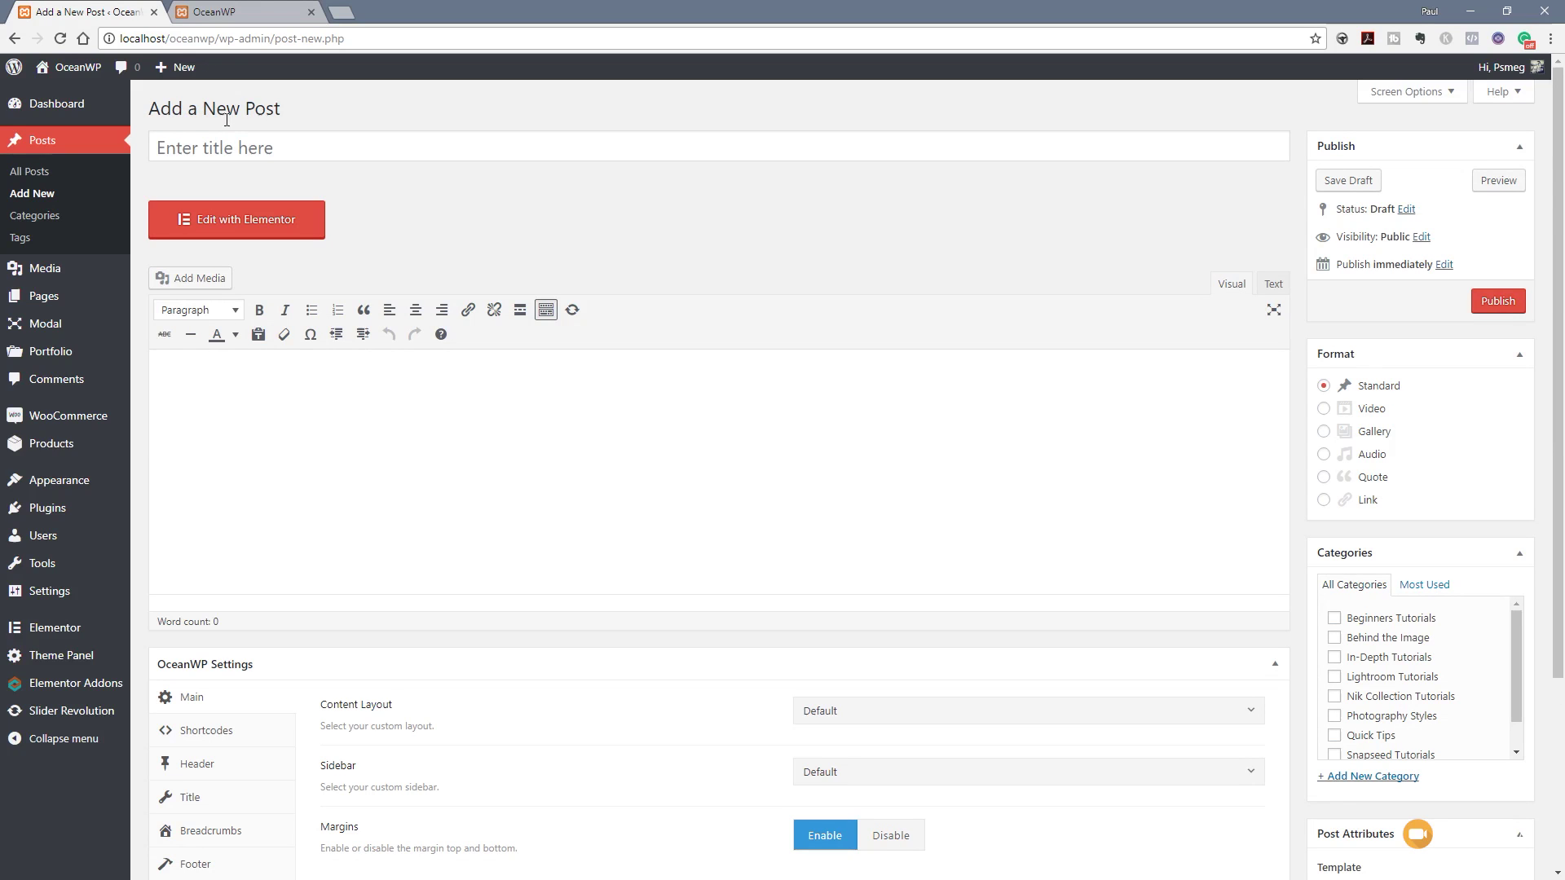
{"action": "left_click", "coordinate": [251, 147]}
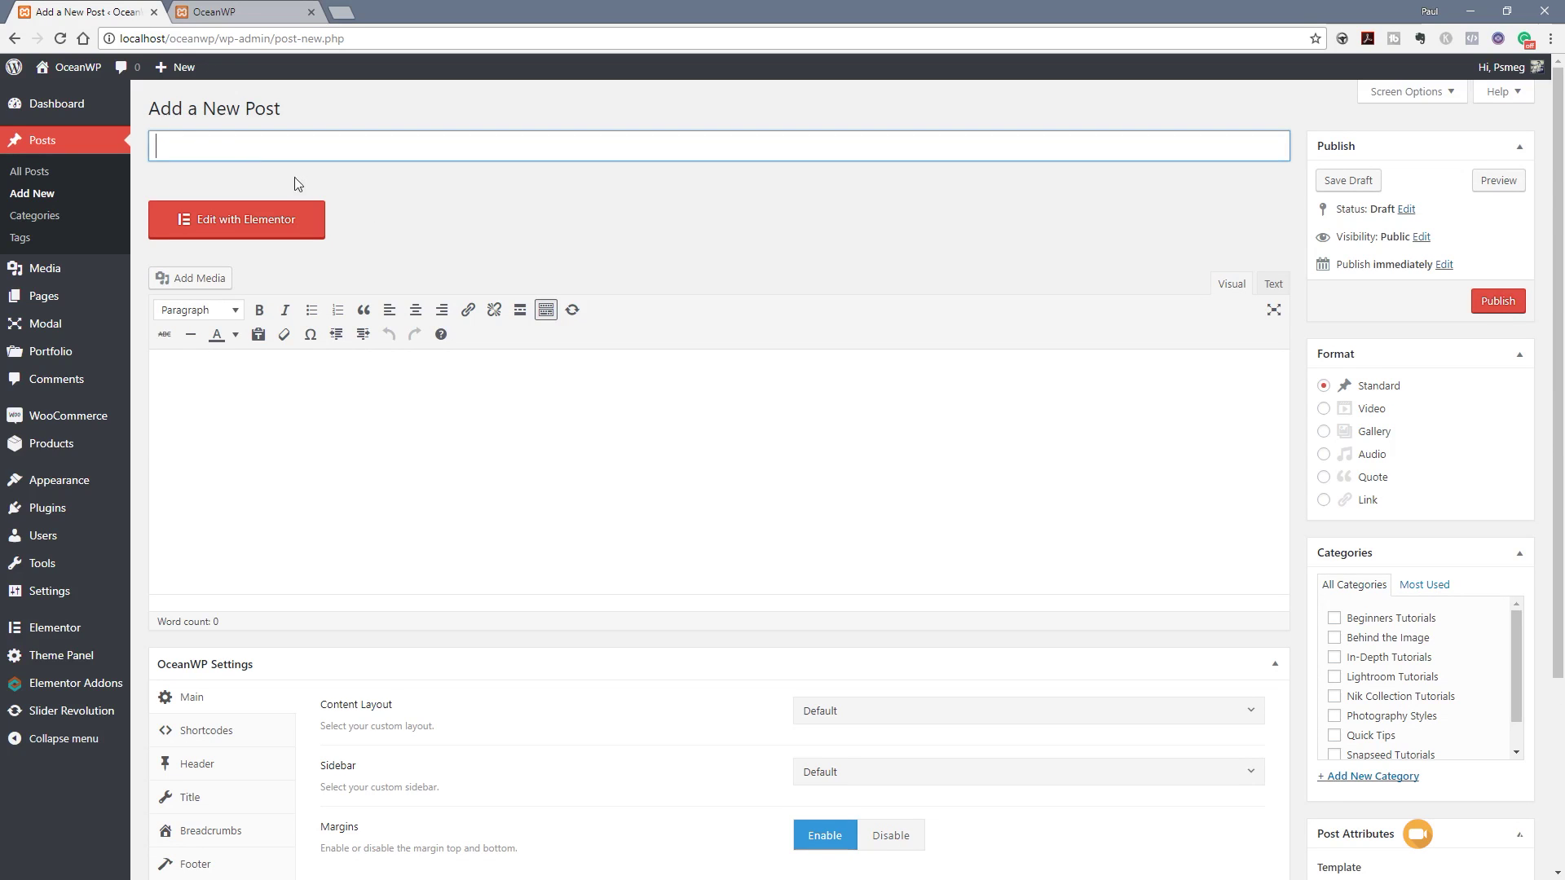
{"action": "left_click", "coordinate": [364, 431]}
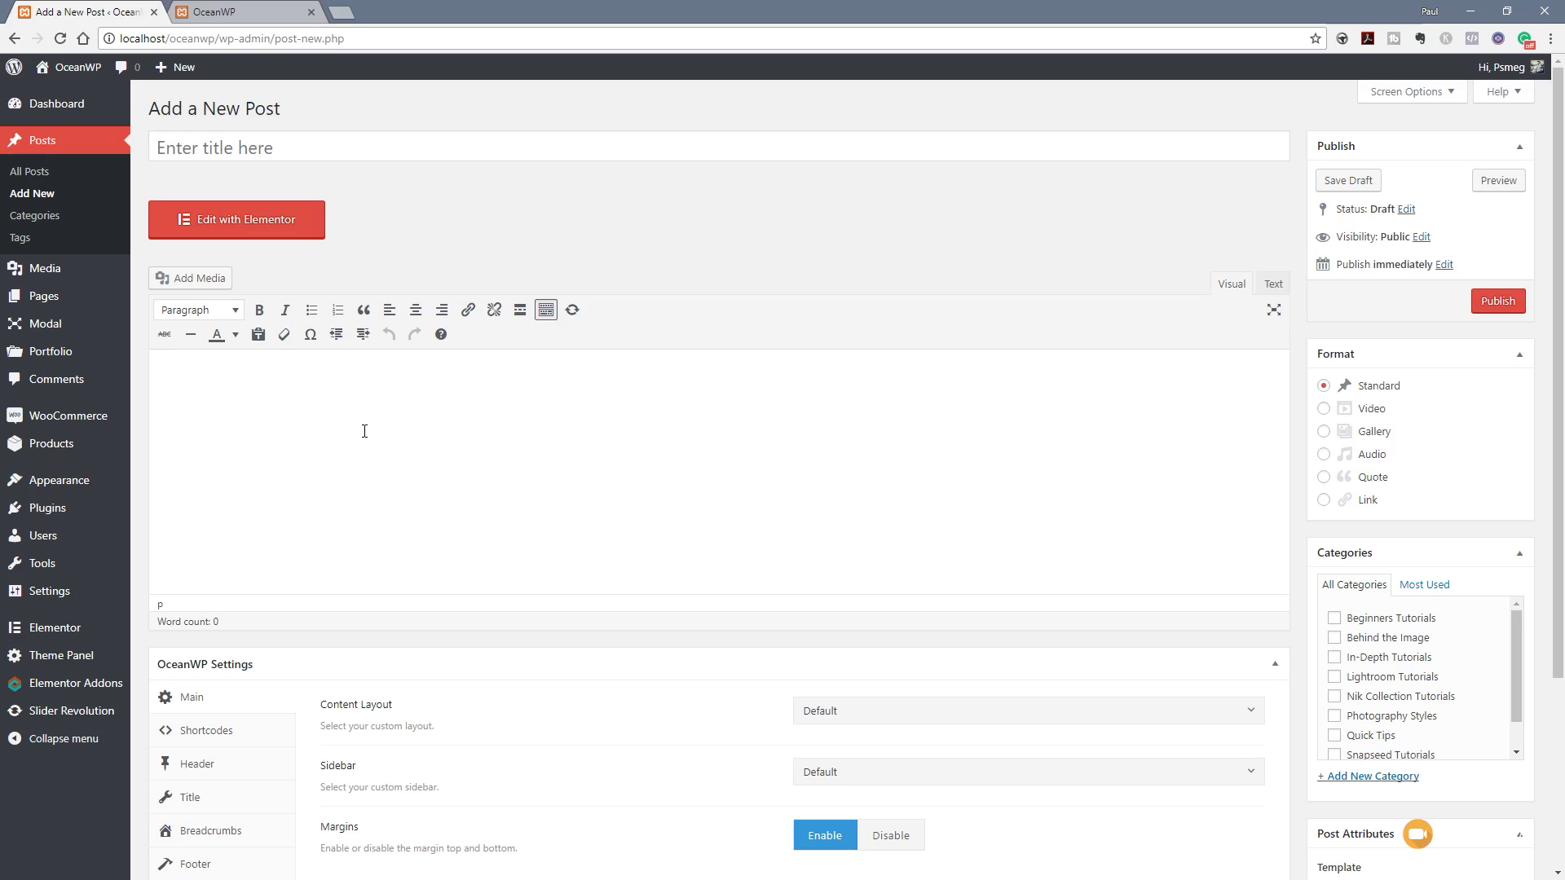
Collapse the OceanWP Settings and Revolution Slider Options boxes below the post editor.
{"action": "scroll", "coordinate": [412, 549], "scroll_direction": "down", "scroll_amount": 3}
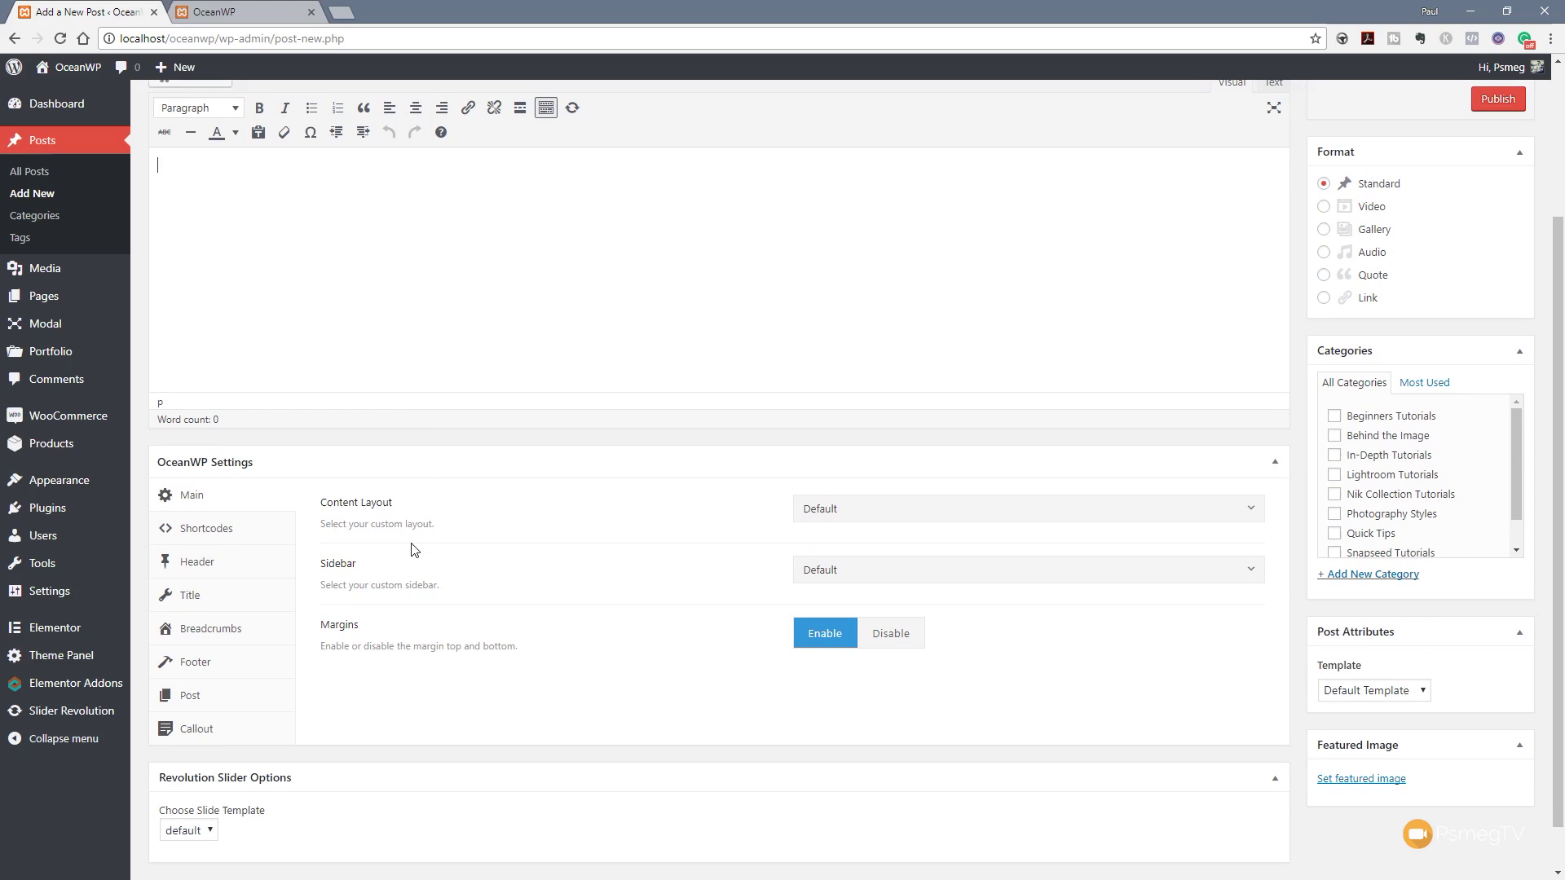
{"action": "left_click", "coordinate": [1273, 464]}
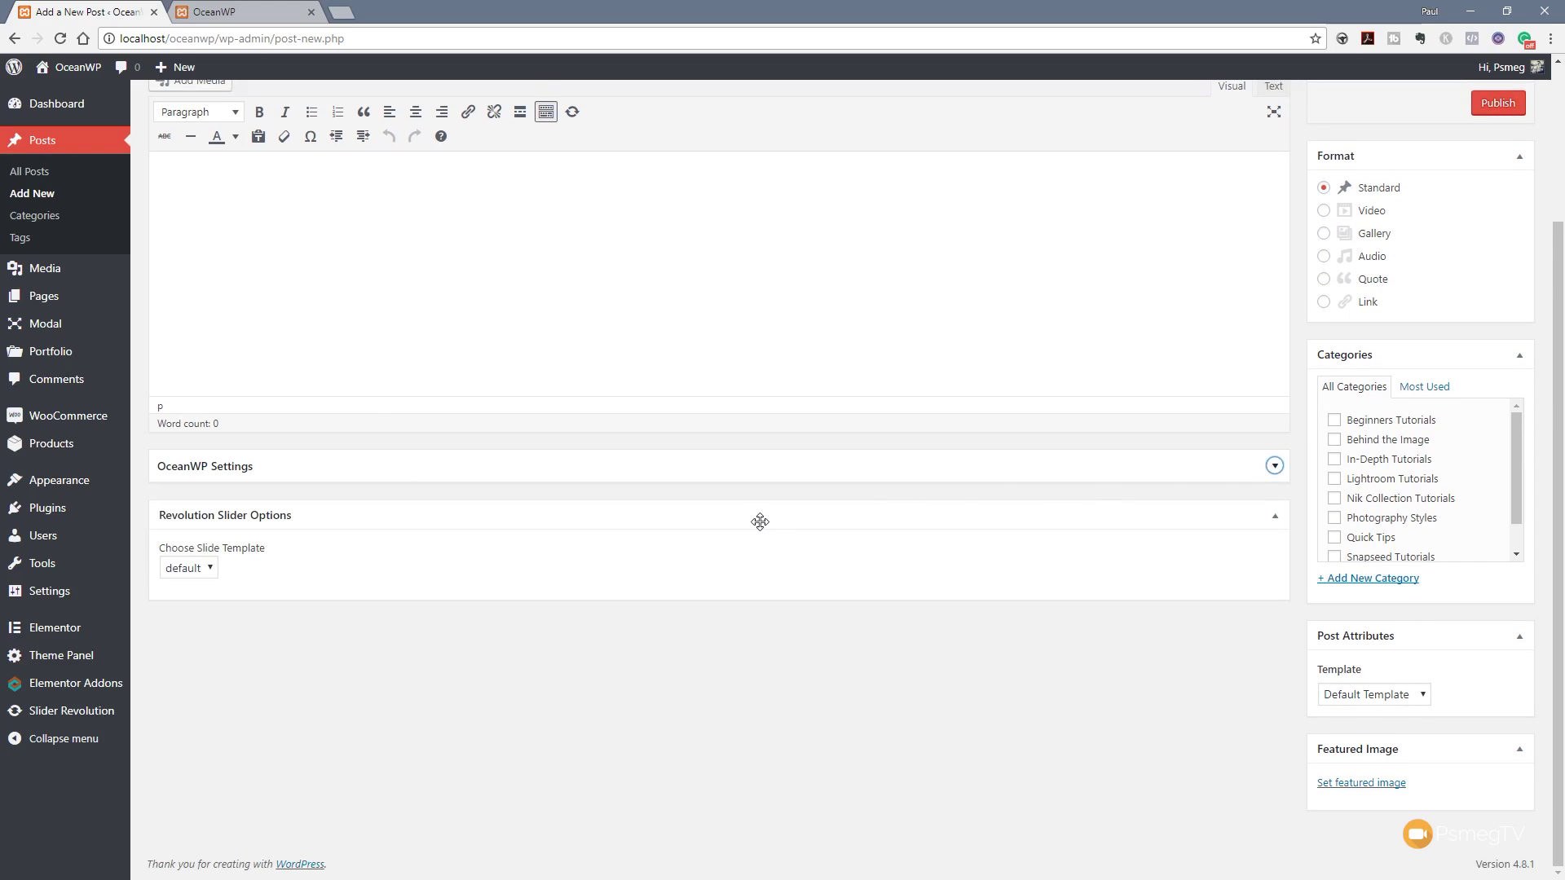
{"action": "left_click", "coordinate": [1274, 517]}
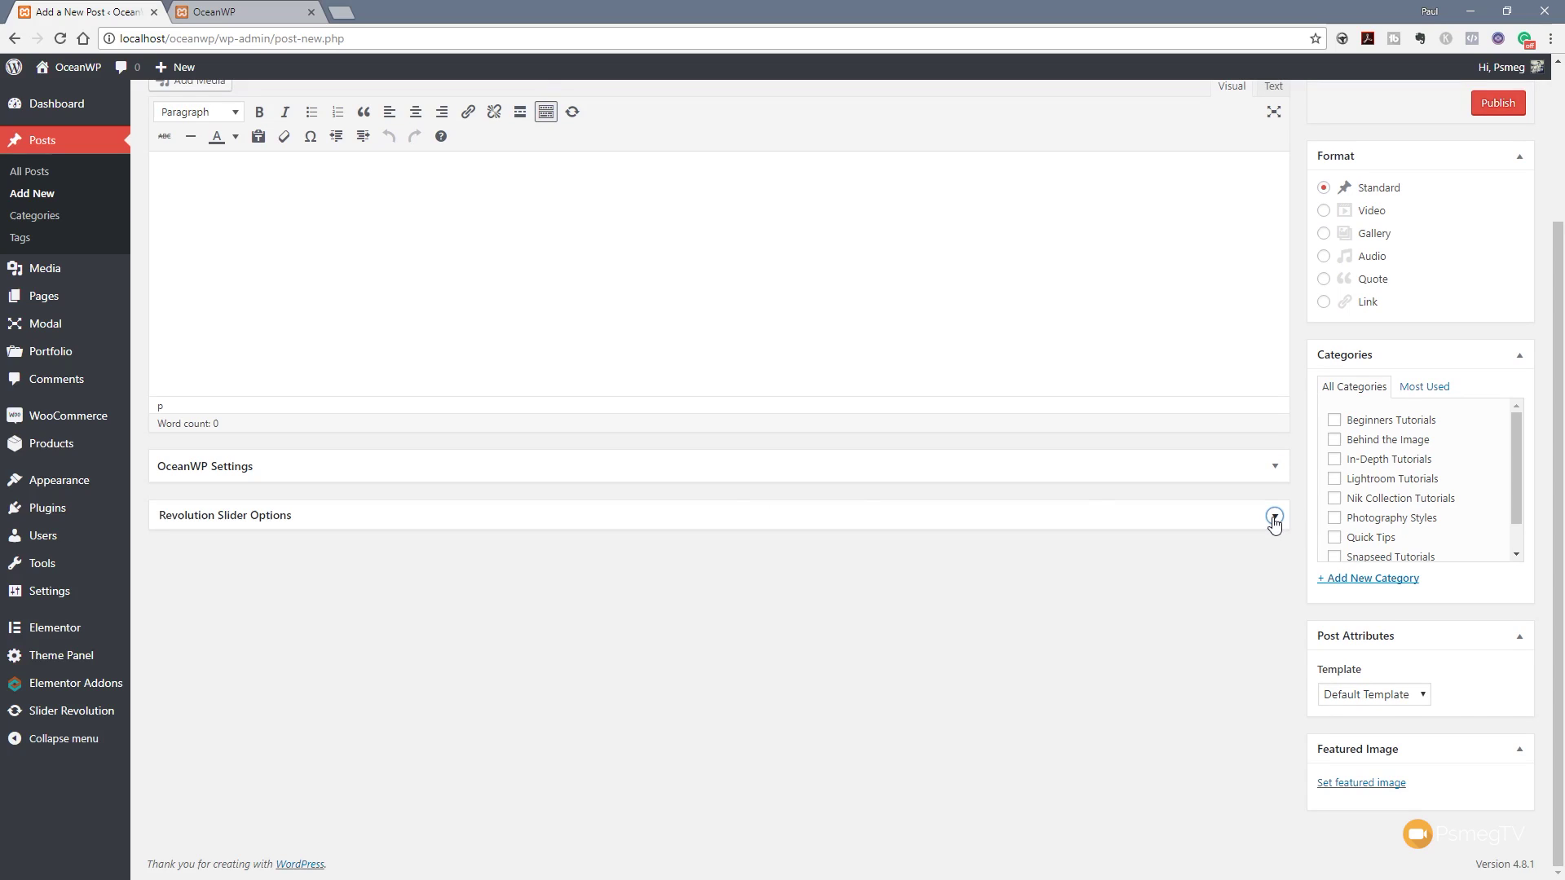
{"action": "scroll", "coordinate": [1192, 557], "scroll_direction": "up", "scroll_amount": 3}
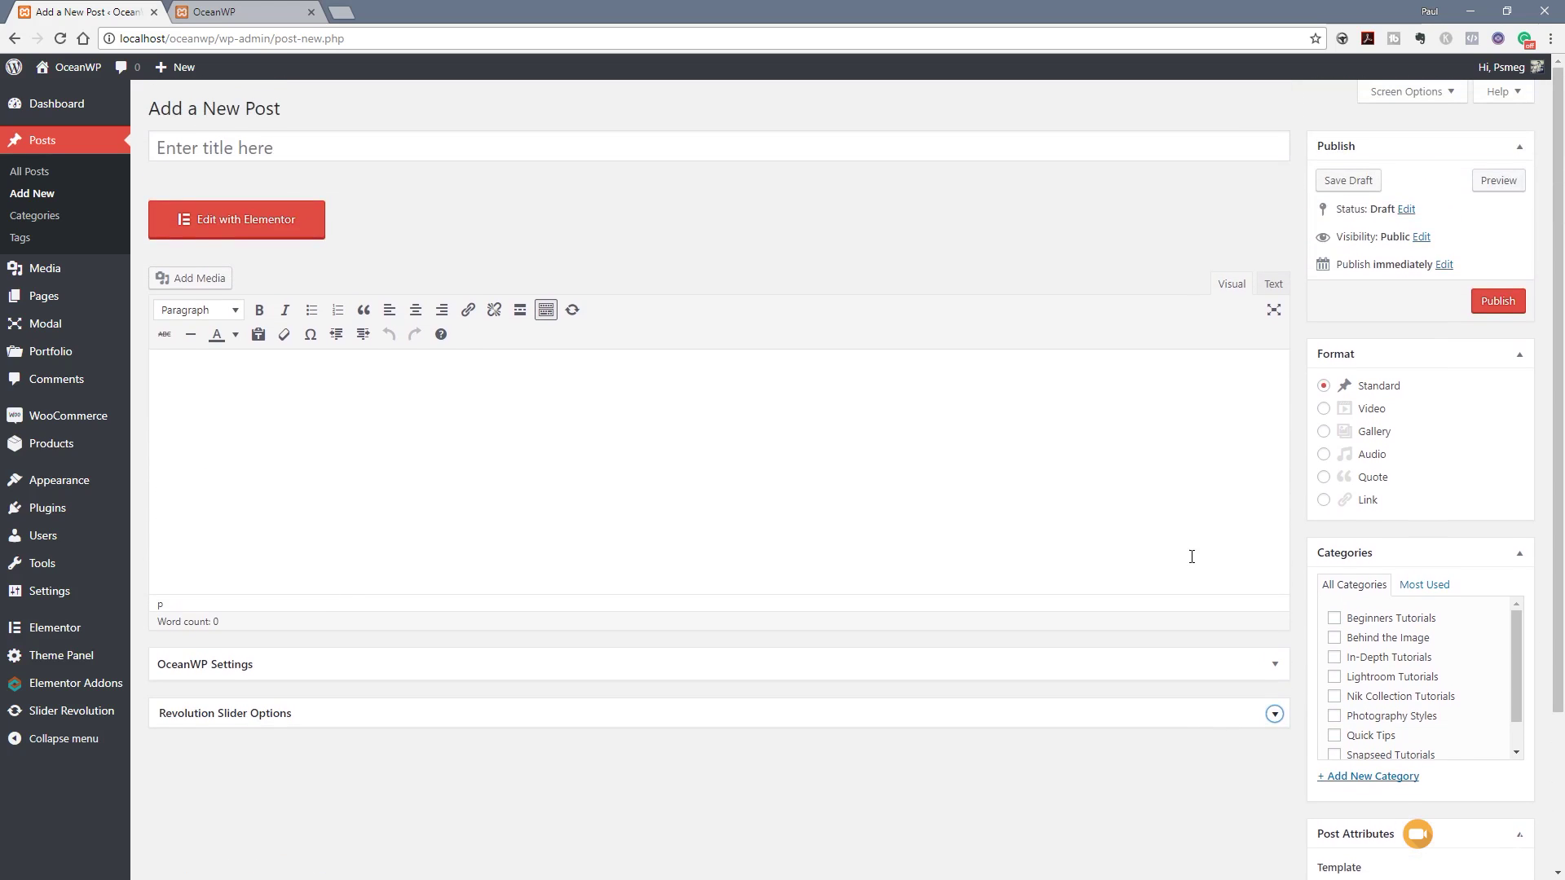
{"action": "left_click", "coordinate": [321, 146]}
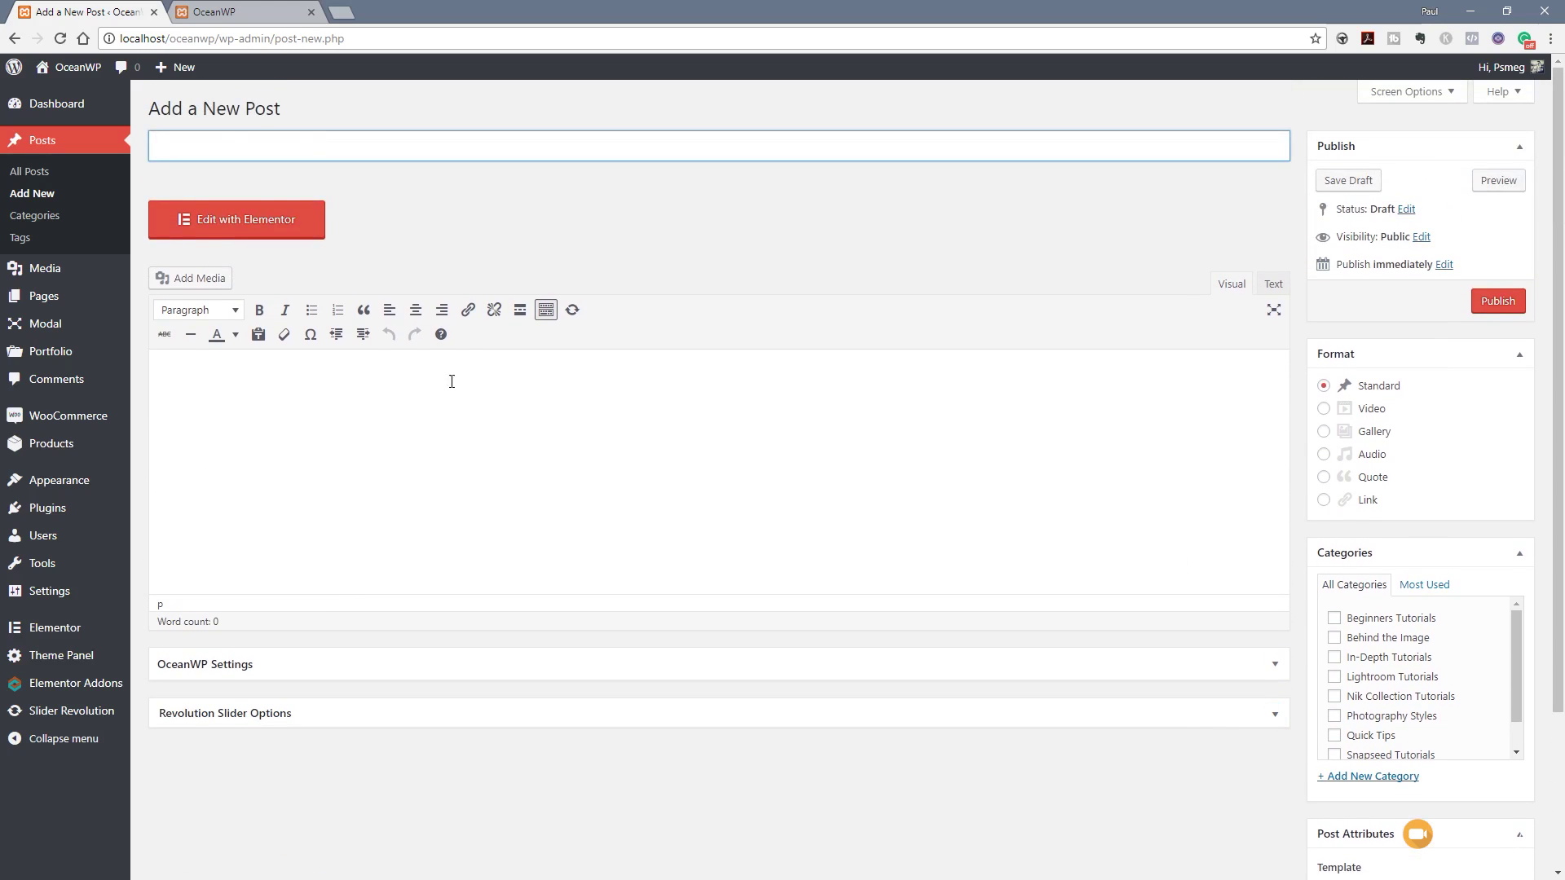
{"action": "left_click", "coordinate": [356, 434]}
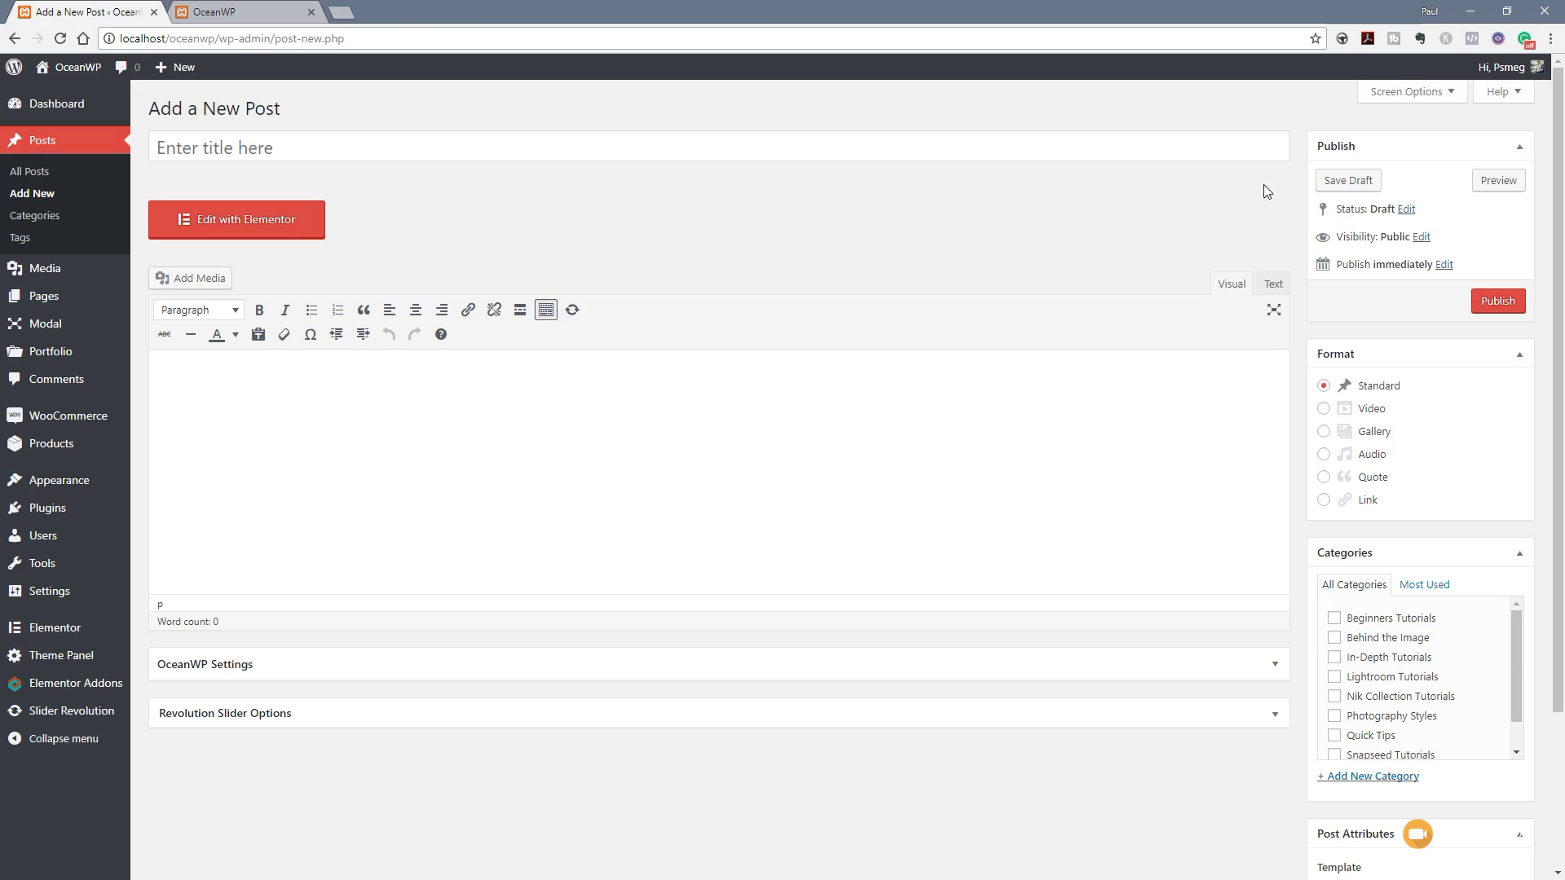
Hide the OceanWP Settings and Revolution Slider Options boxes from the post editing screen.
{"action": "left_click", "coordinate": [1427, 95]}
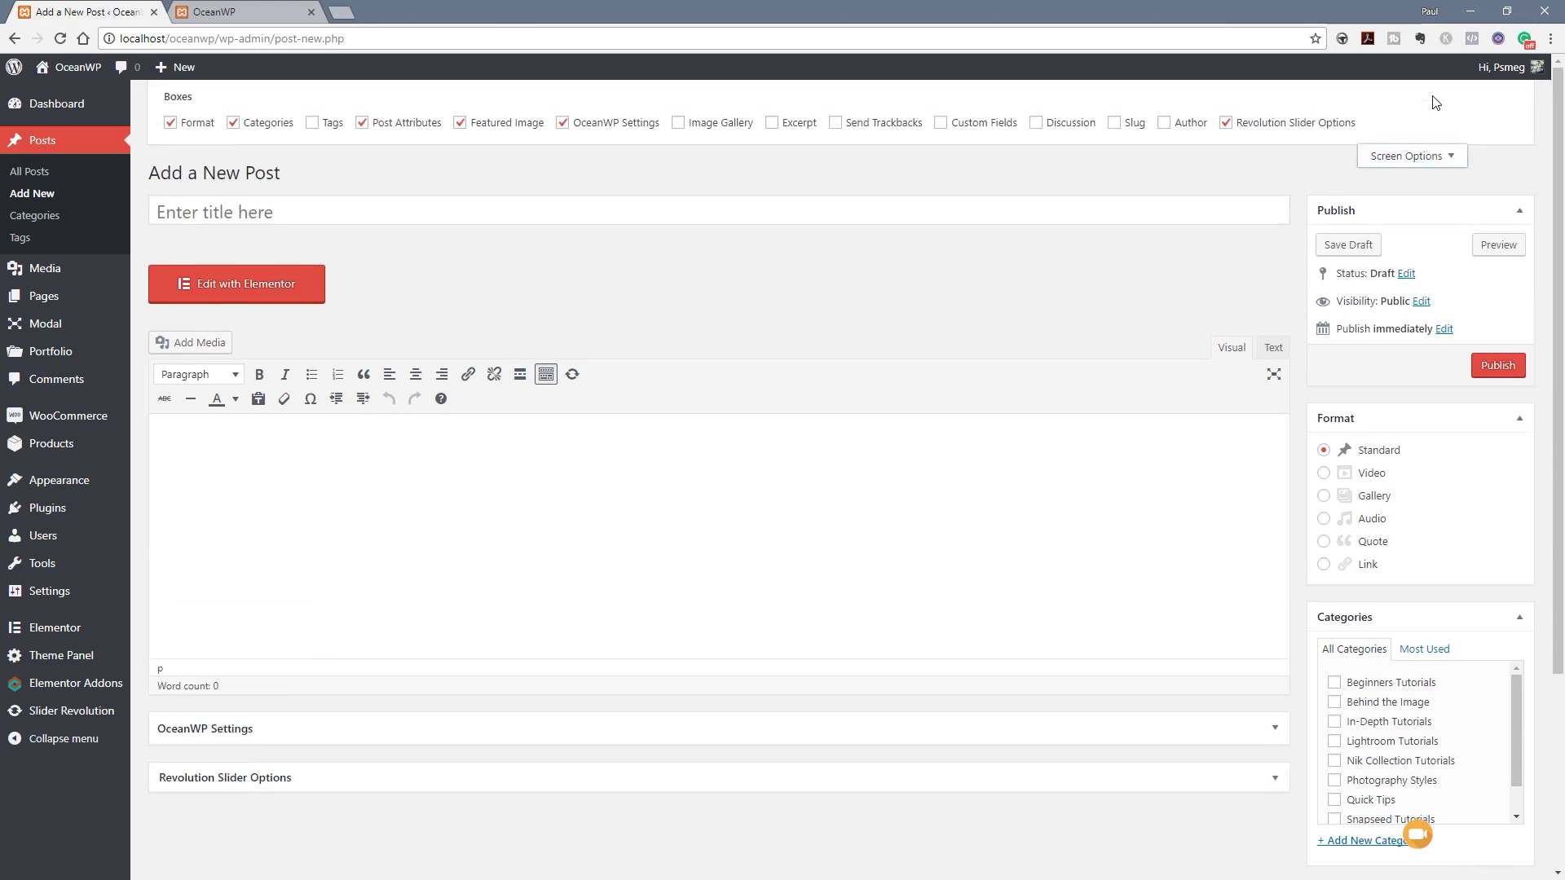
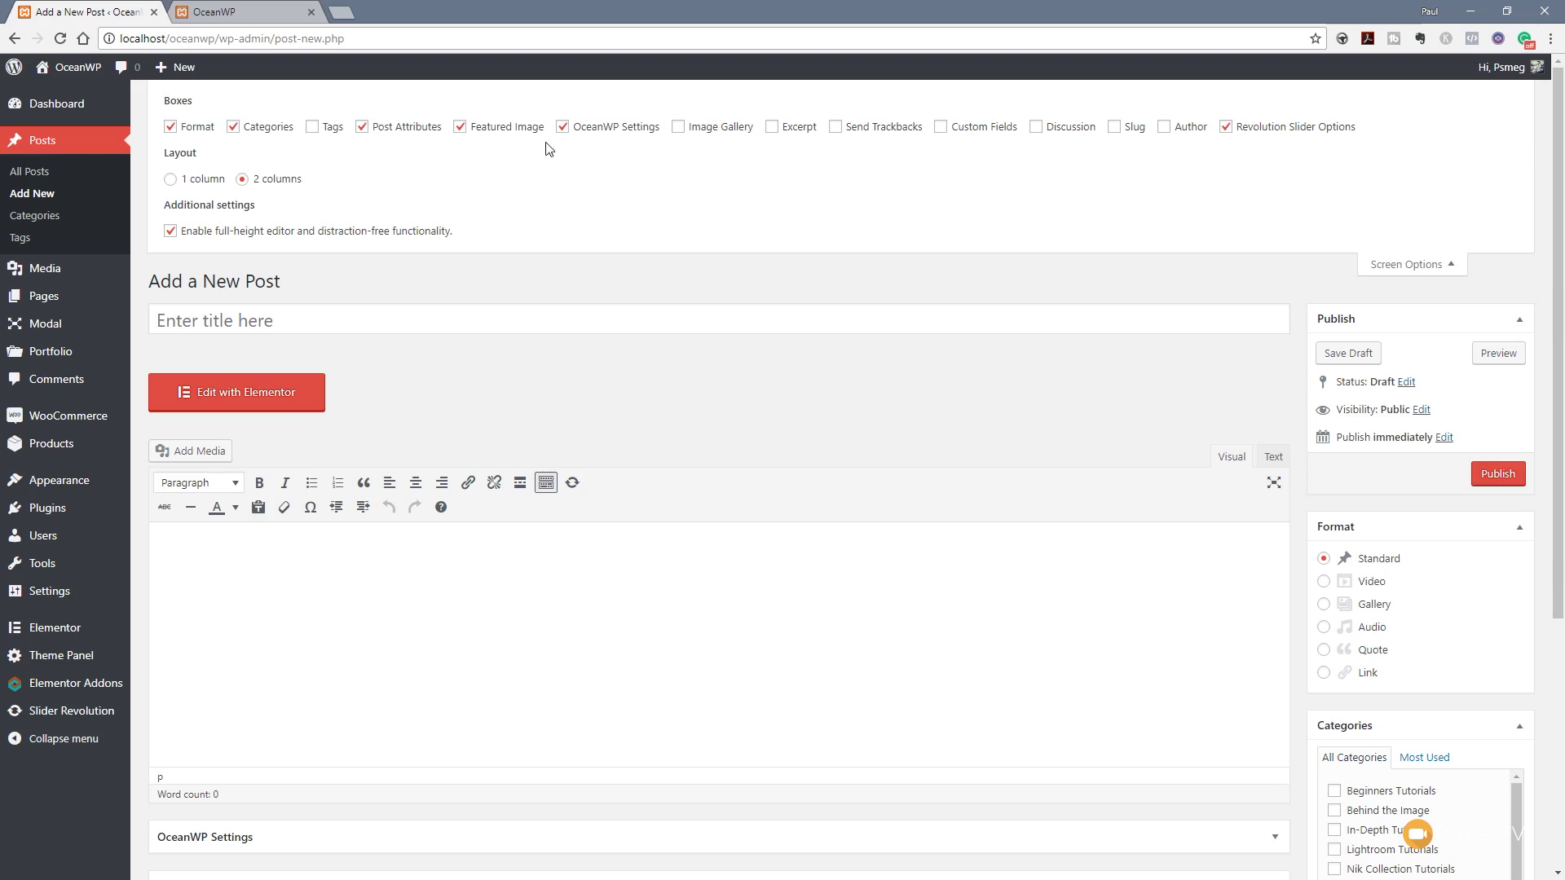
{"action": "left_click", "coordinate": [562, 130]}
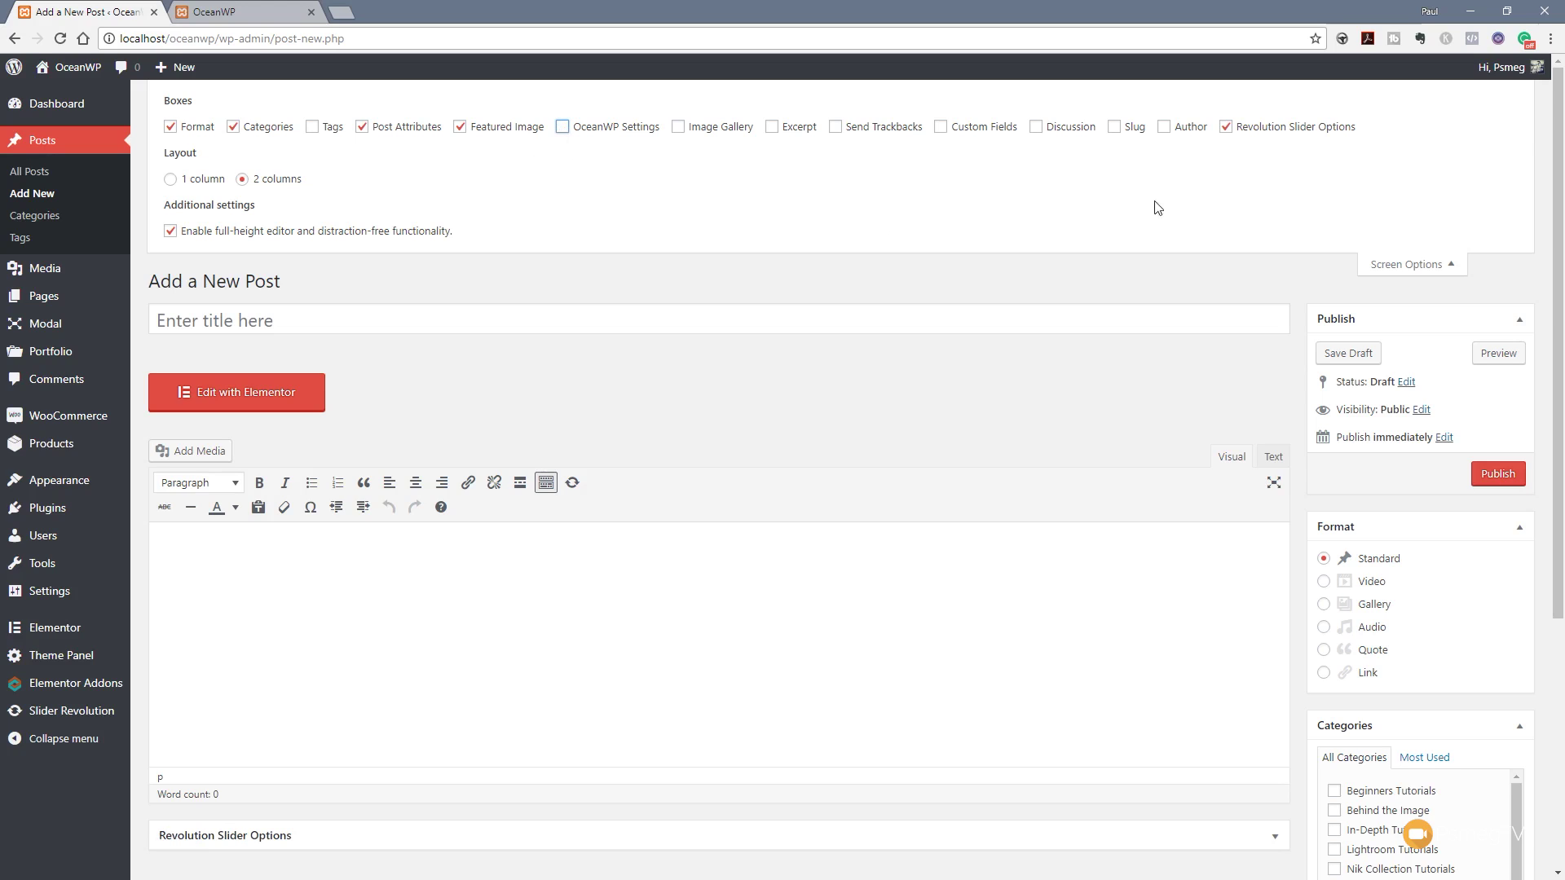
{"action": "left_click", "coordinate": [1228, 130]}
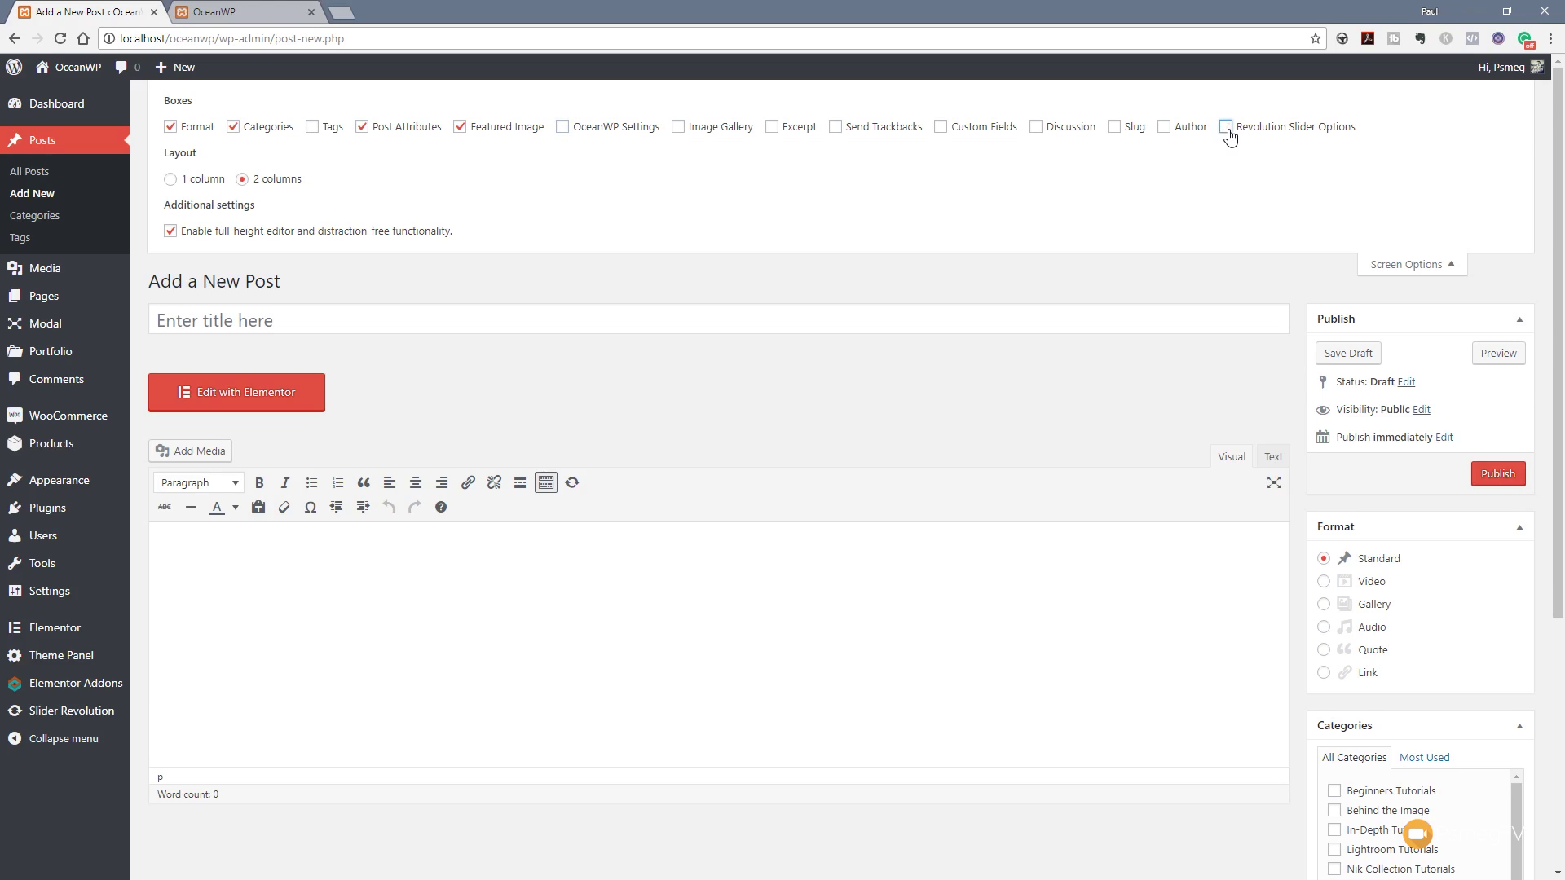
{"action": "left_click", "coordinate": [1412, 265]}
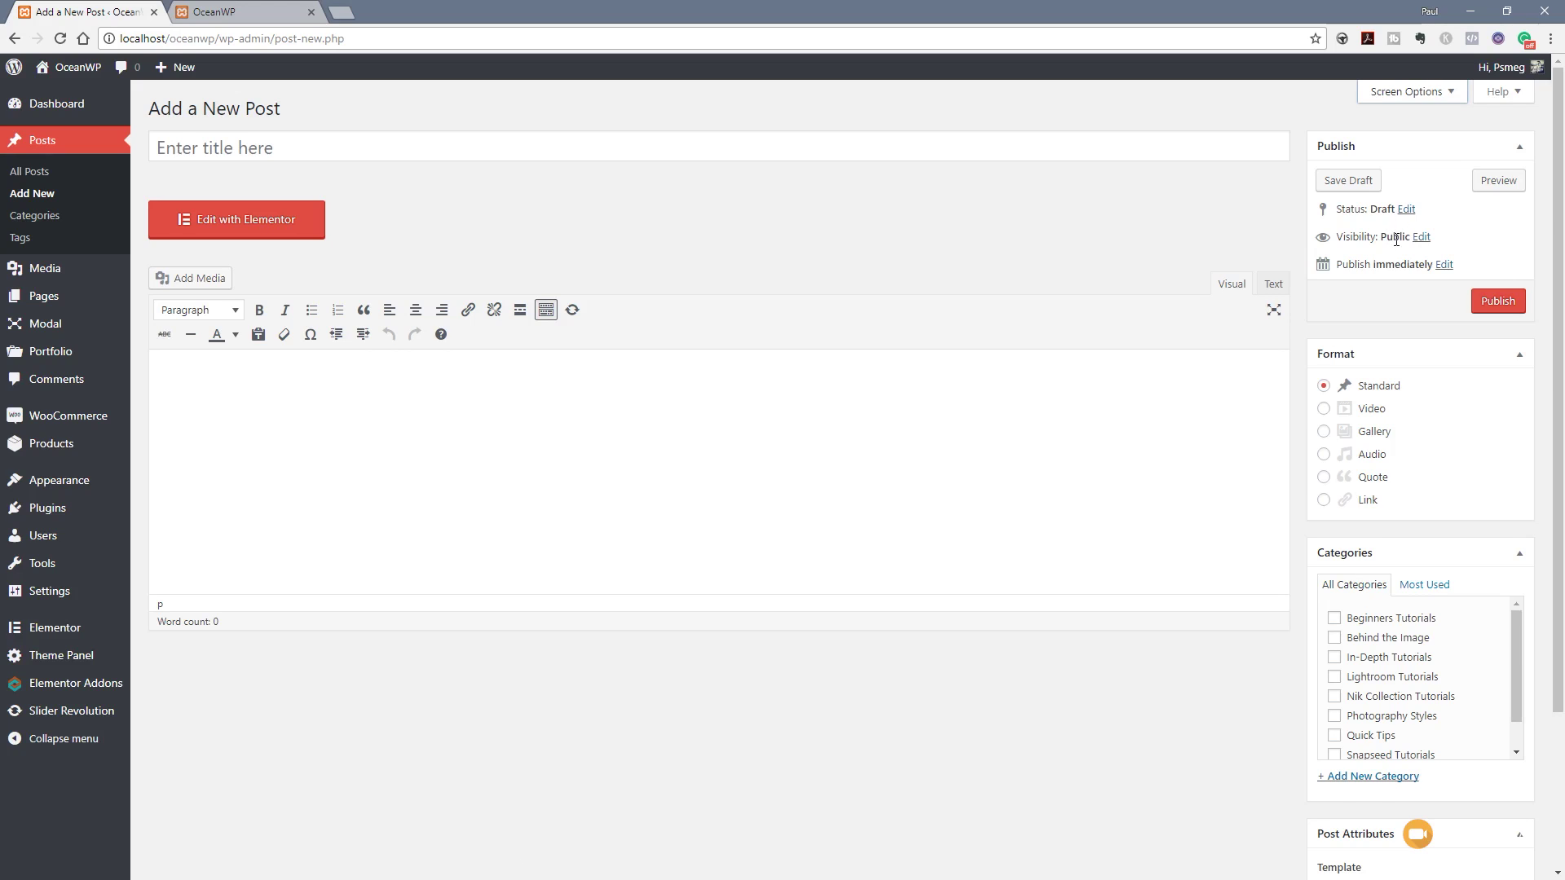
Examine the post's visibility options, then the full and most used category lists, without changing anything.
{"action": "left_click", "coordinate": [1421, 238]}
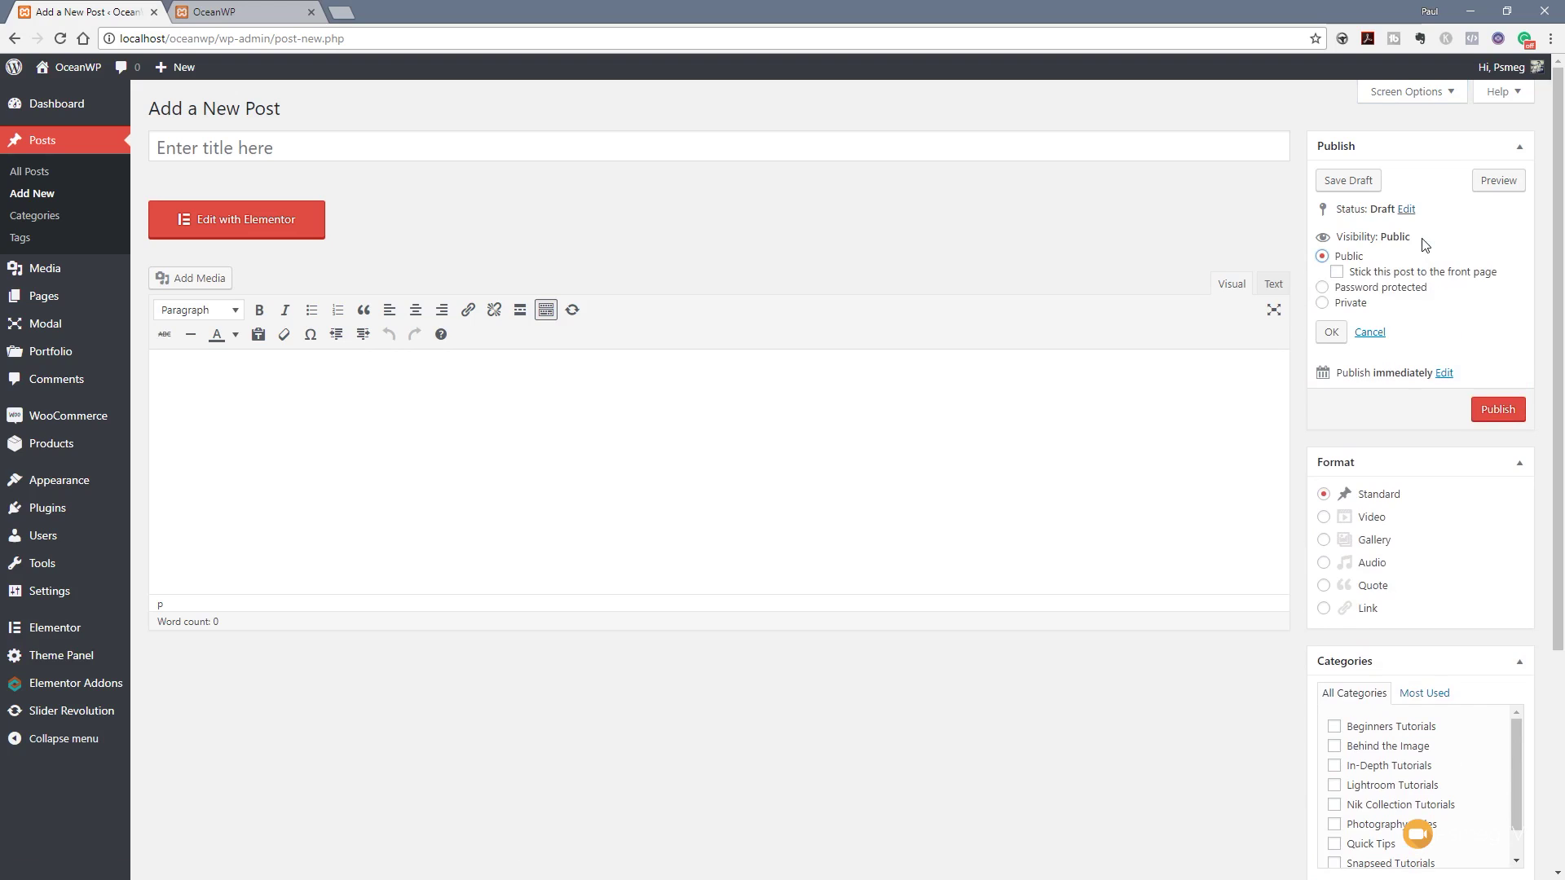
{"action": "left_click", "coordinate": [1368, 332]}
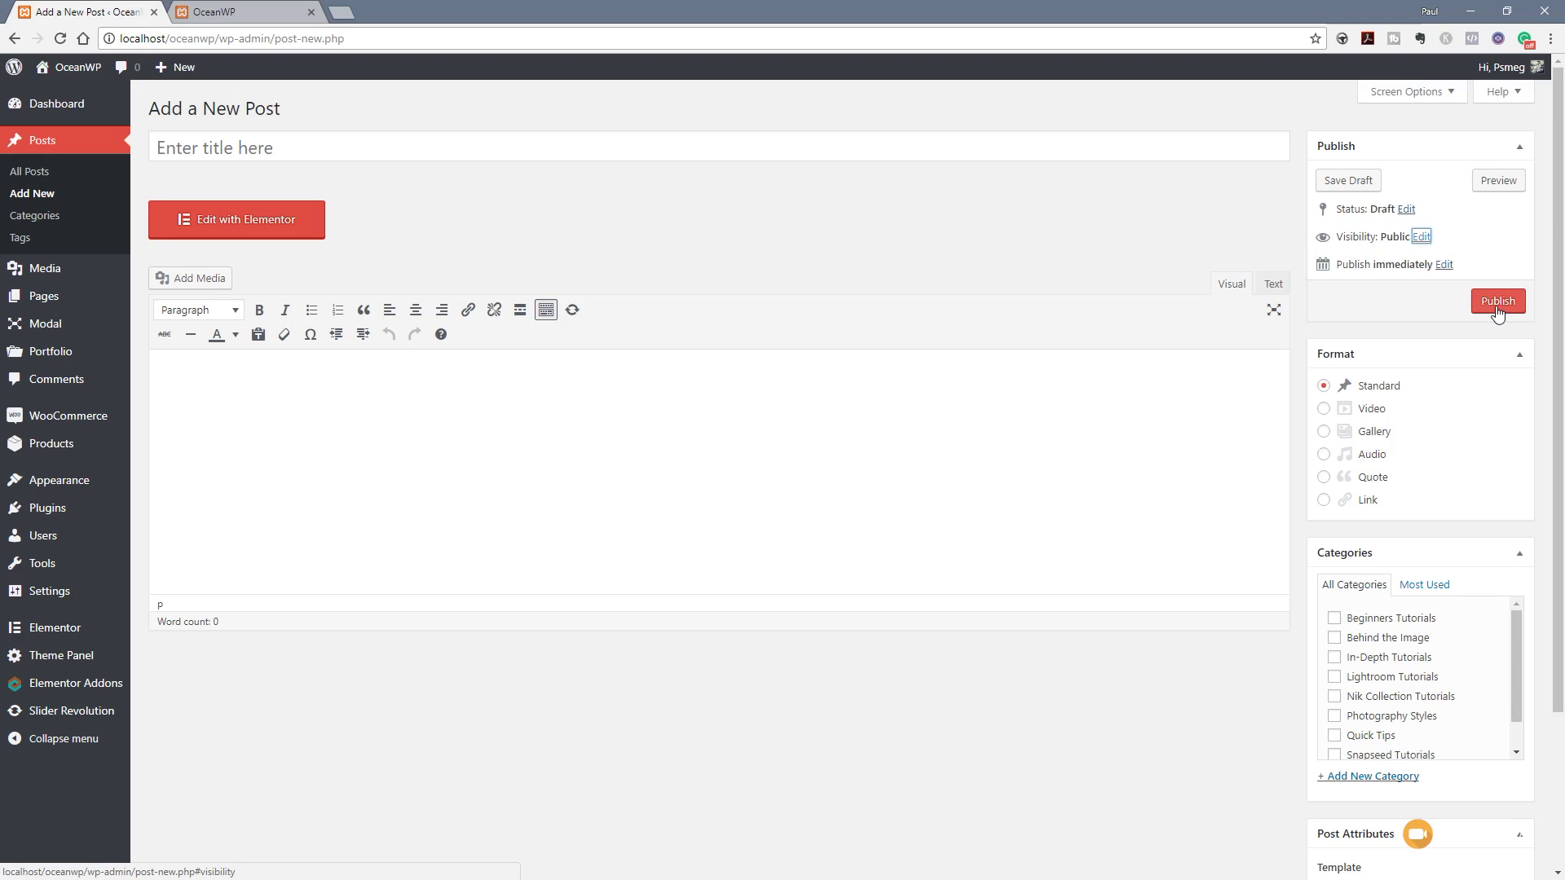
{"action": "scroll", "coordinate": [1420, 405], "scroll_direction": "down", "scroll_amount": 3}
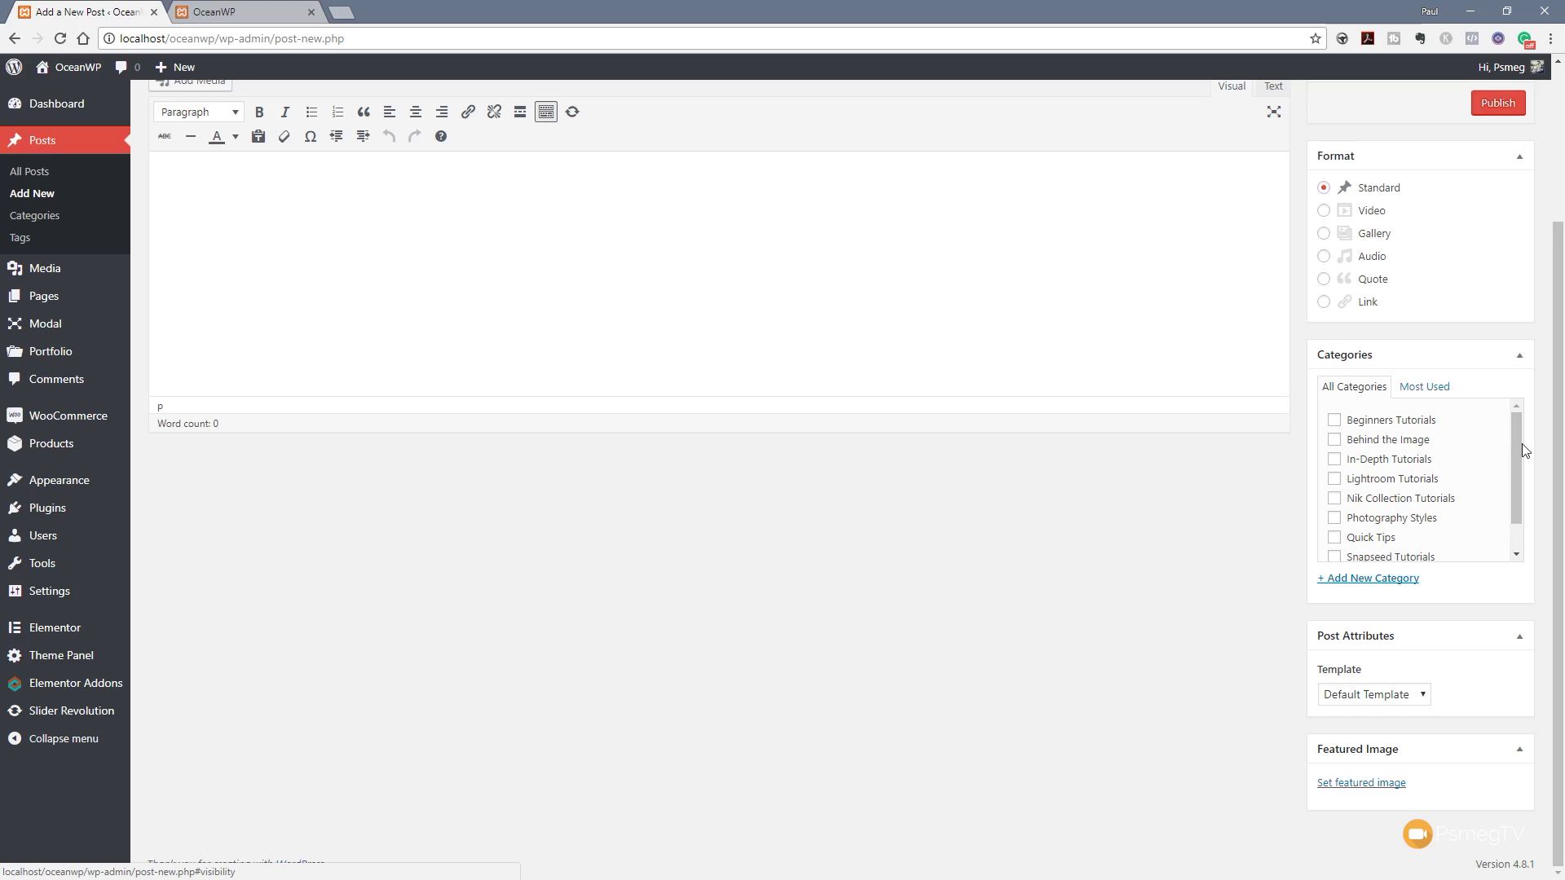
{"action": "left_click_drag", "start_coordinate": [1518, 443], "coordinate": [1520, 481]}
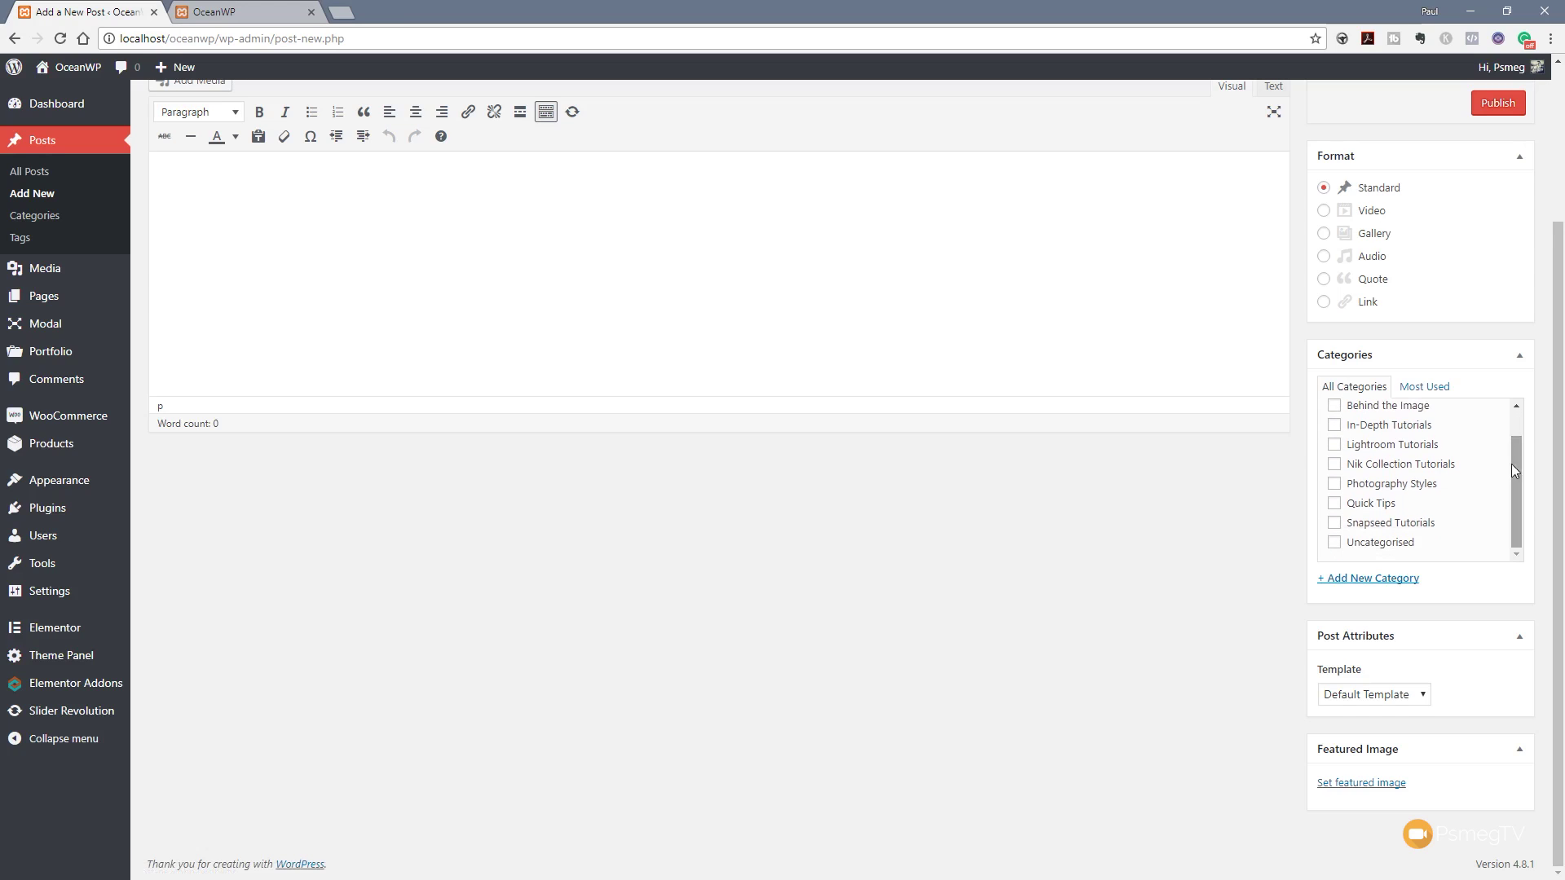
{"action": "left_click", "coordinate": [1417, 396]}
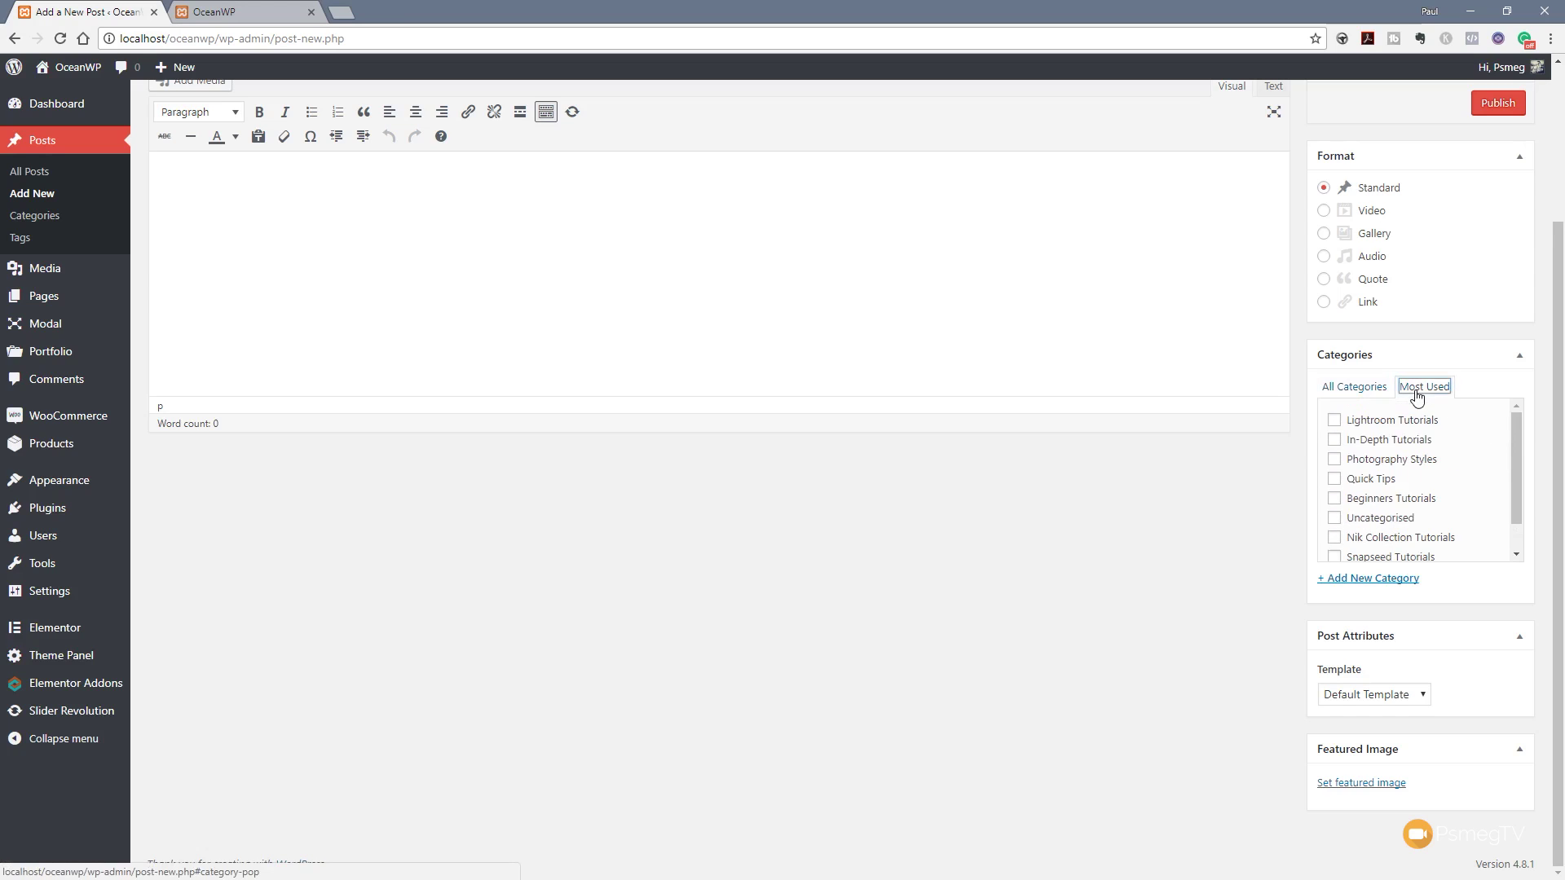
{"action": "left_click", "coordinate": [1365, 392]}
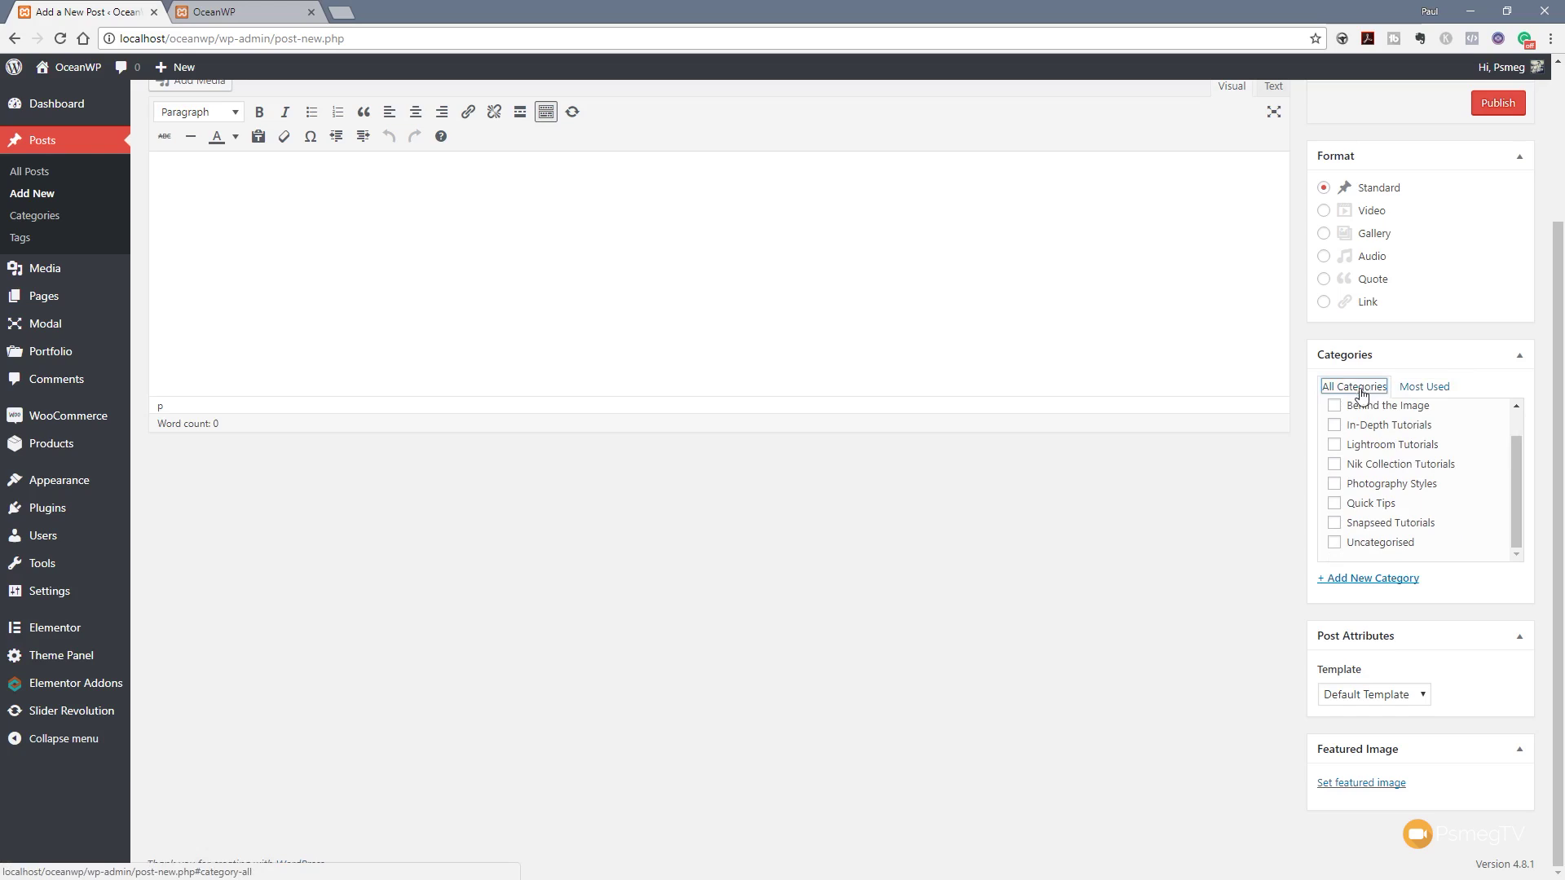
Assign the post to the Behind the Image, Lightroom Tutorials and Nik Collection Tutorials categories.
{"action": "left_click", "coordinate": [1334, 408]}
{"action": "left_click", "coordinate": [1335, 445]}
{"action": "left_click", "coordinate": [1335, 465]}
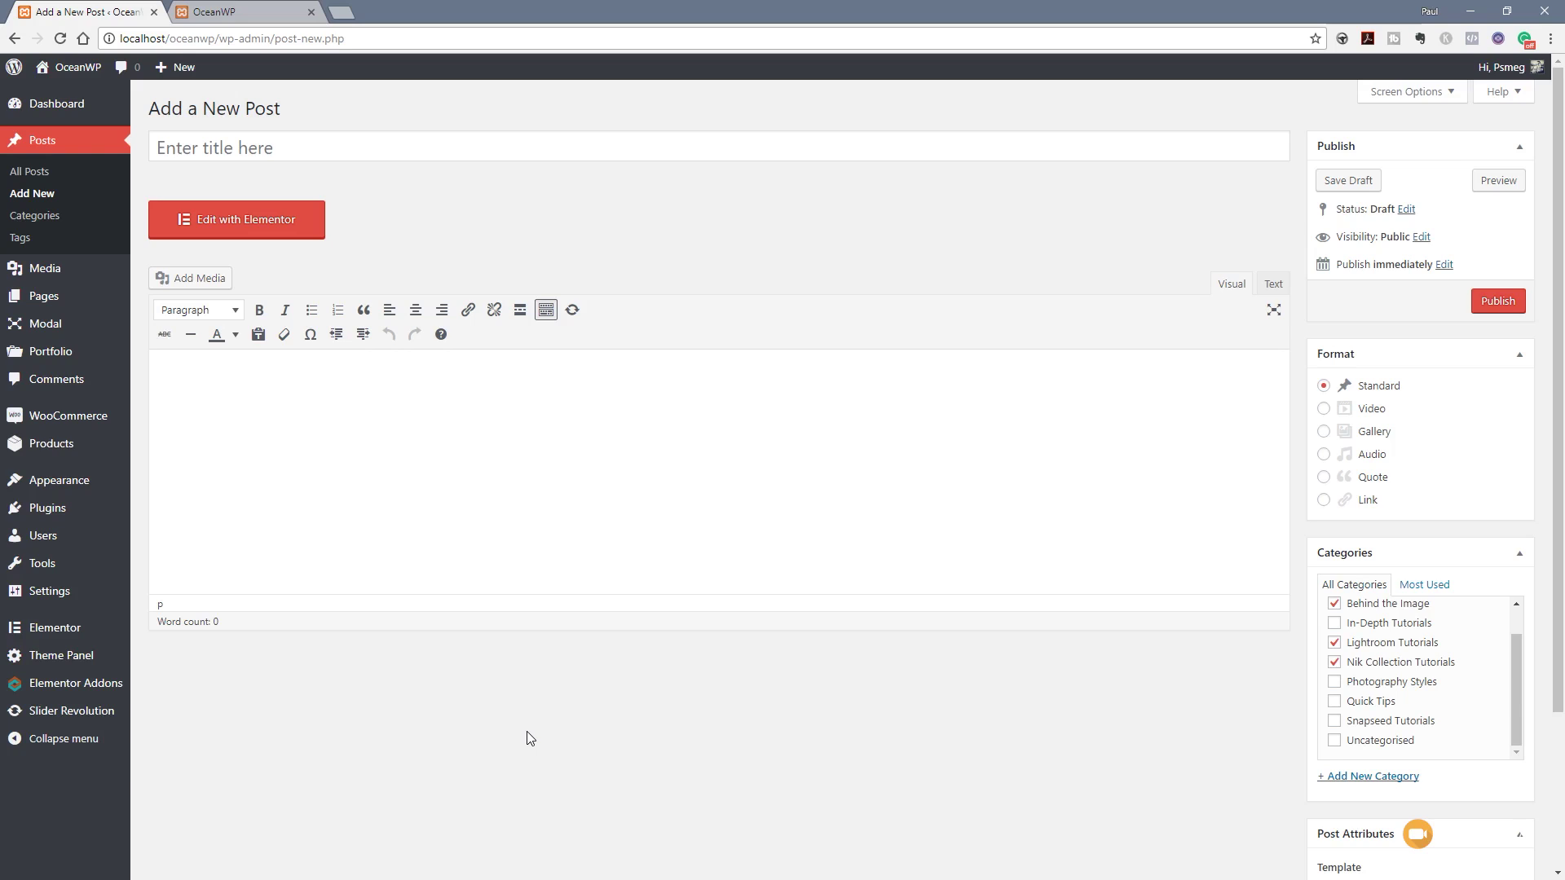
Title the new post "Sample Post".
{"action": "left_click", "coordinate": [359, 147]}
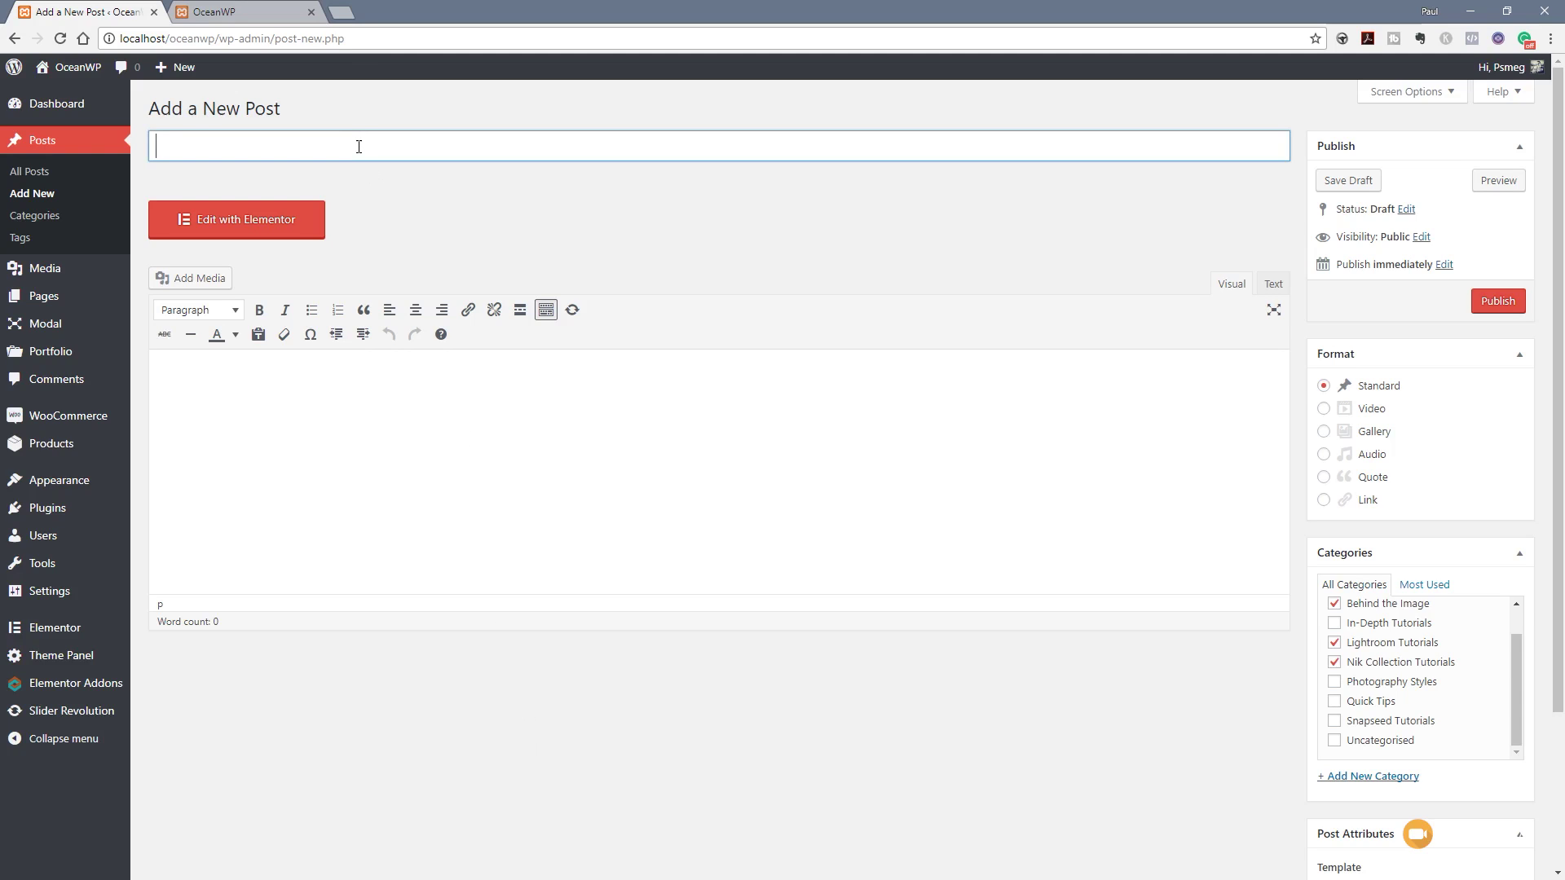
{"action": "type", "text": "Sample Post"}
{"action": "left_click", "coordinate": [347, 406]}
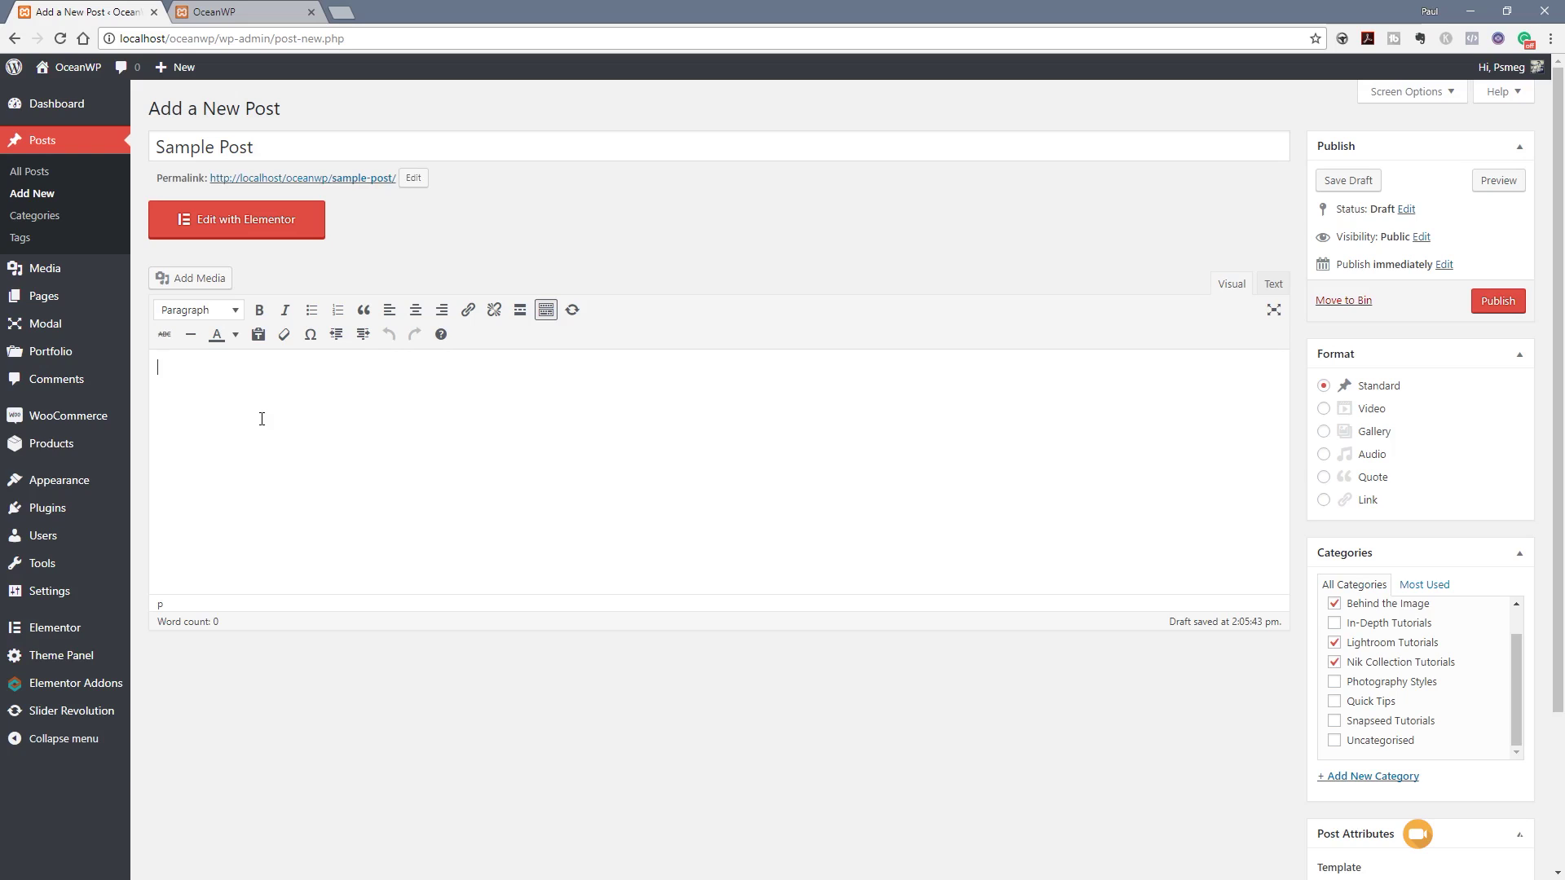
Turn on plain-text pasting and paste the copied Lorem ipsum paragraphs into the post body.
{"action": "left_click", "coordinate": [261, 419]}
{"action": "left_click", "coordinate": [259, 341]}
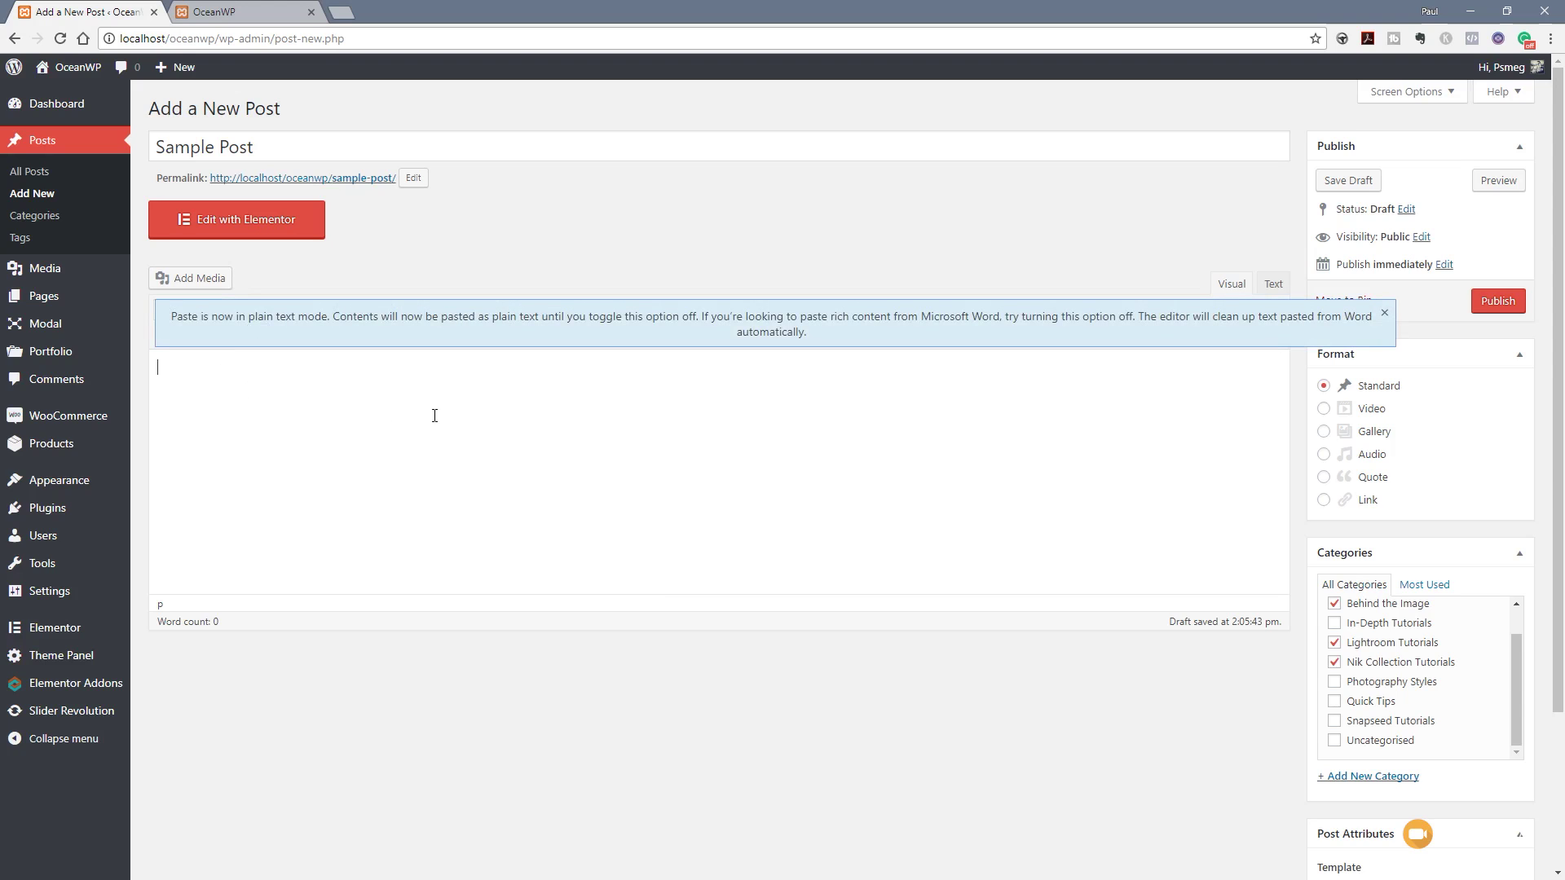
{"action": "left_click", "coordinate": [1384, 313]}
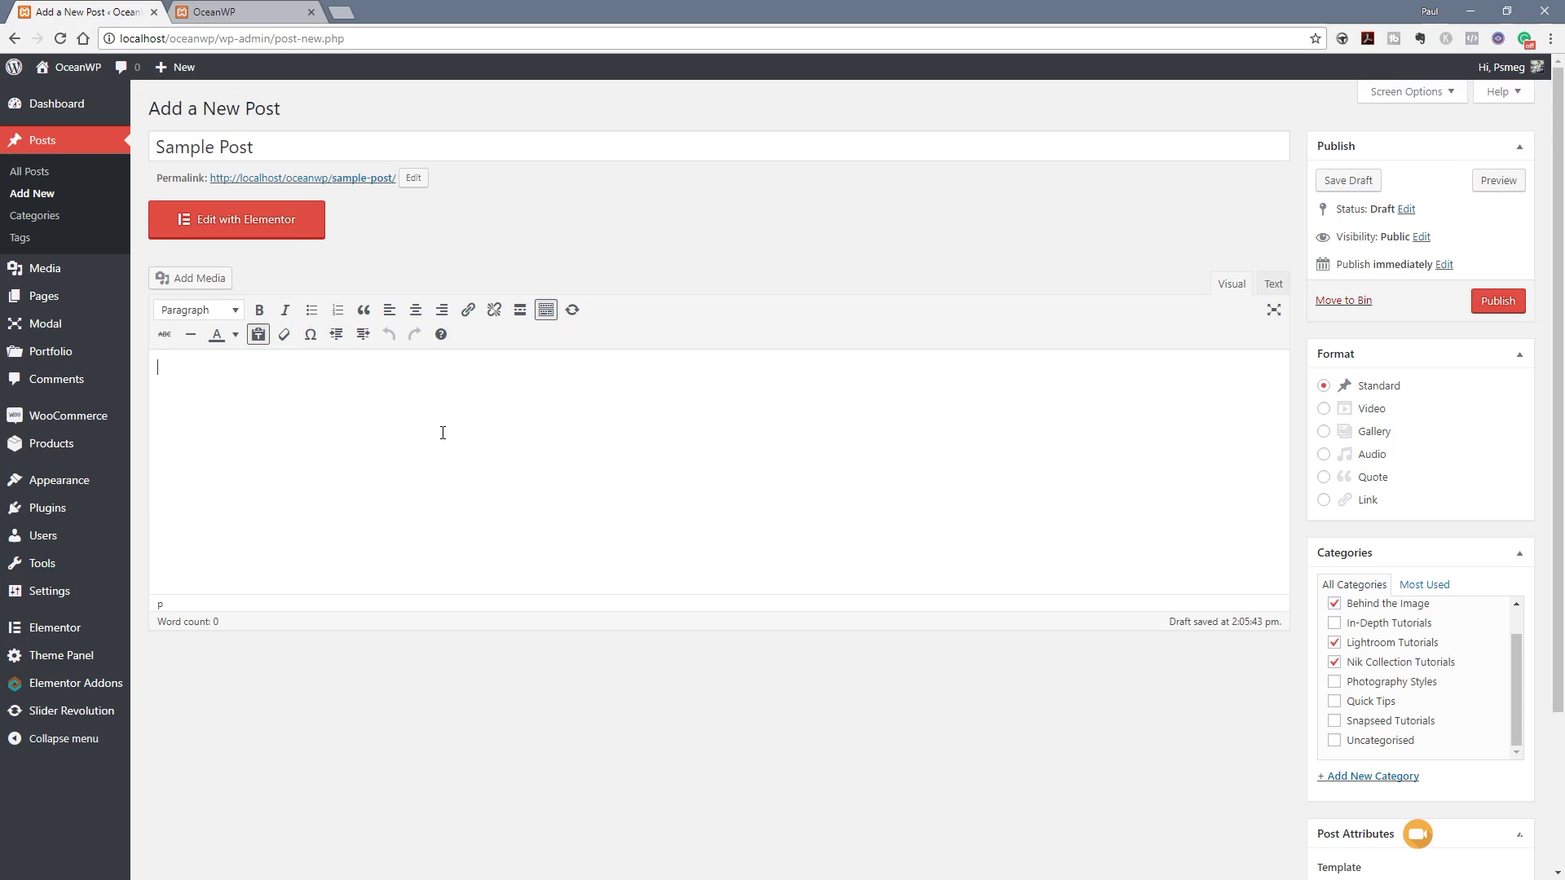
{"action": "key", "text": "ctrl+v"}
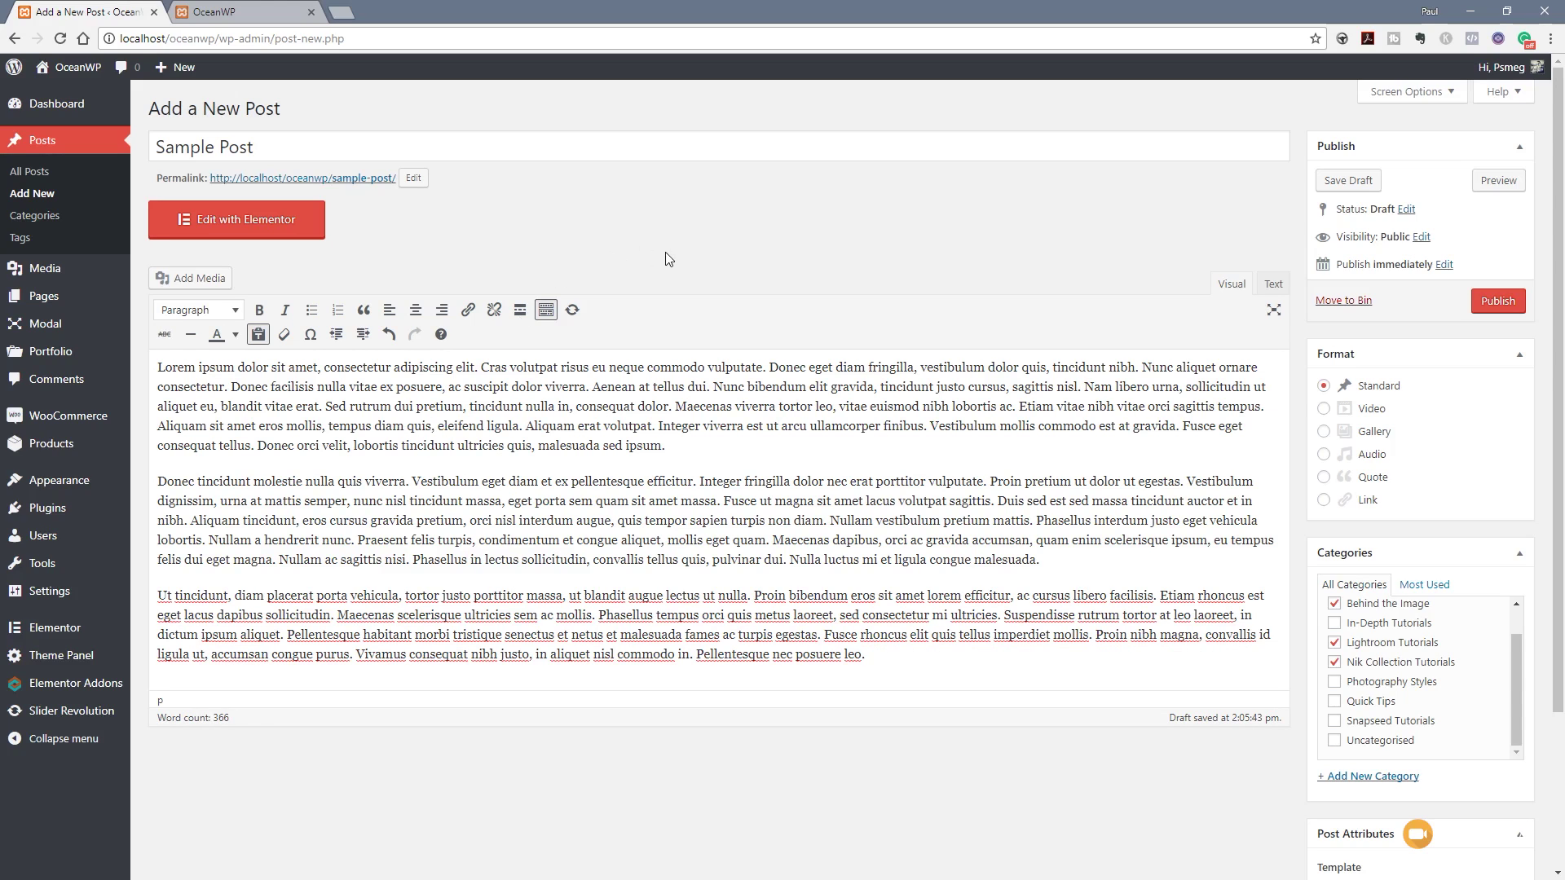
Make the words "Aliquam erat volutpat" in the first paragraph bold.
{"action": "left_click", "coordinate": [298, 150]}
{"action": "left_click", "coordinate": [445, 501]}
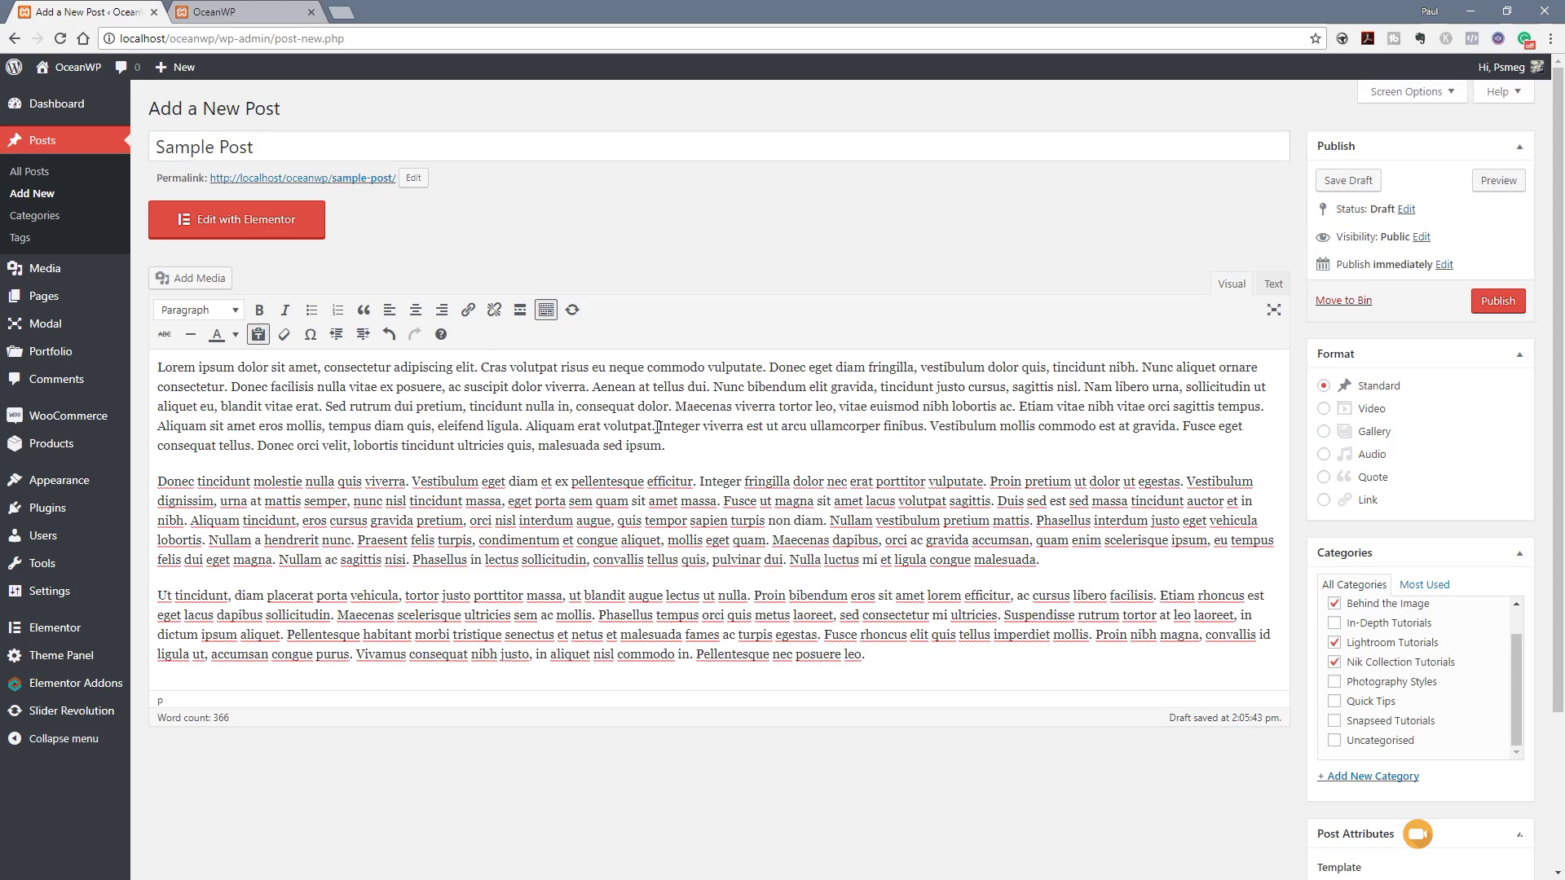
{"action": "left_click_drag", "start_coordinate": [652, 426], "coordinate": [526, 427]}
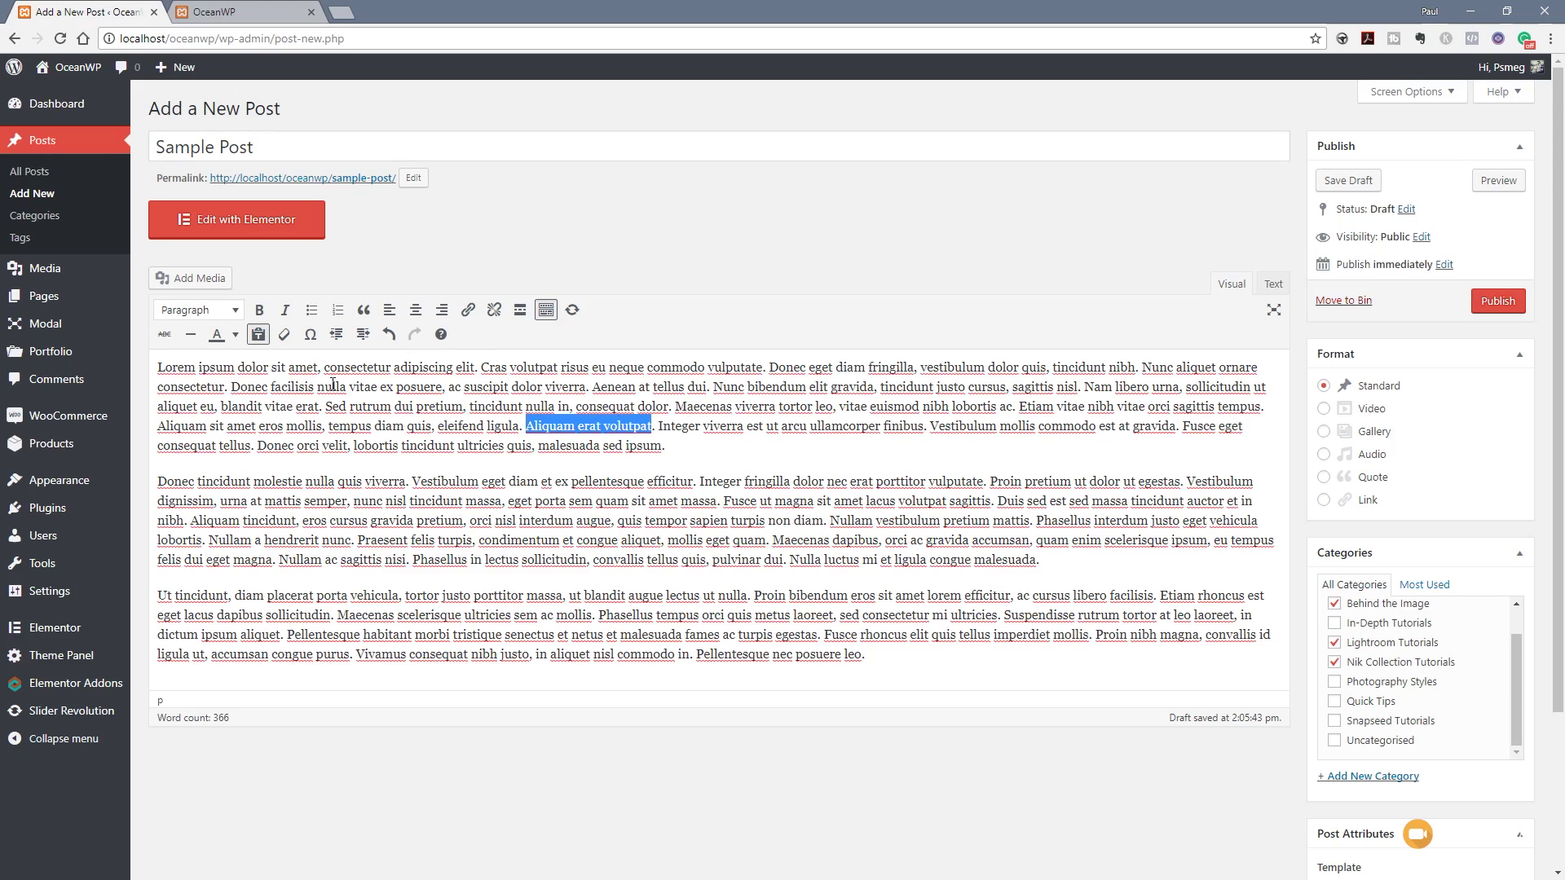
{"action": "left_click", "coordinate": [259, 310]}
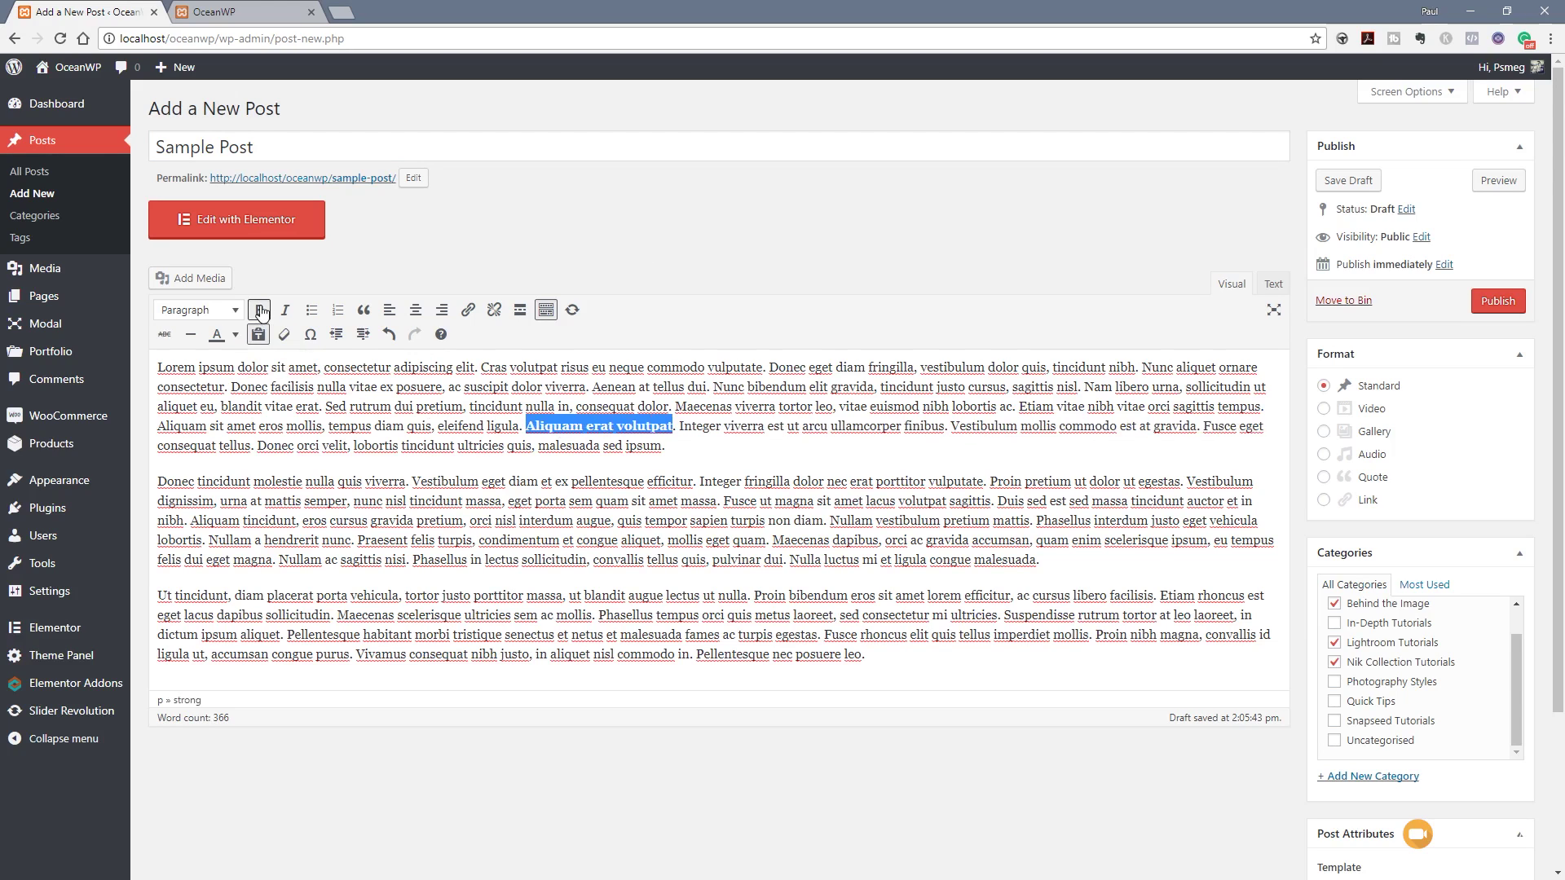
Italicise the bold words "Aliquam erat volutpat" in the first paragraph.
{"action": "left_click", "coordinate": [285, 310]}
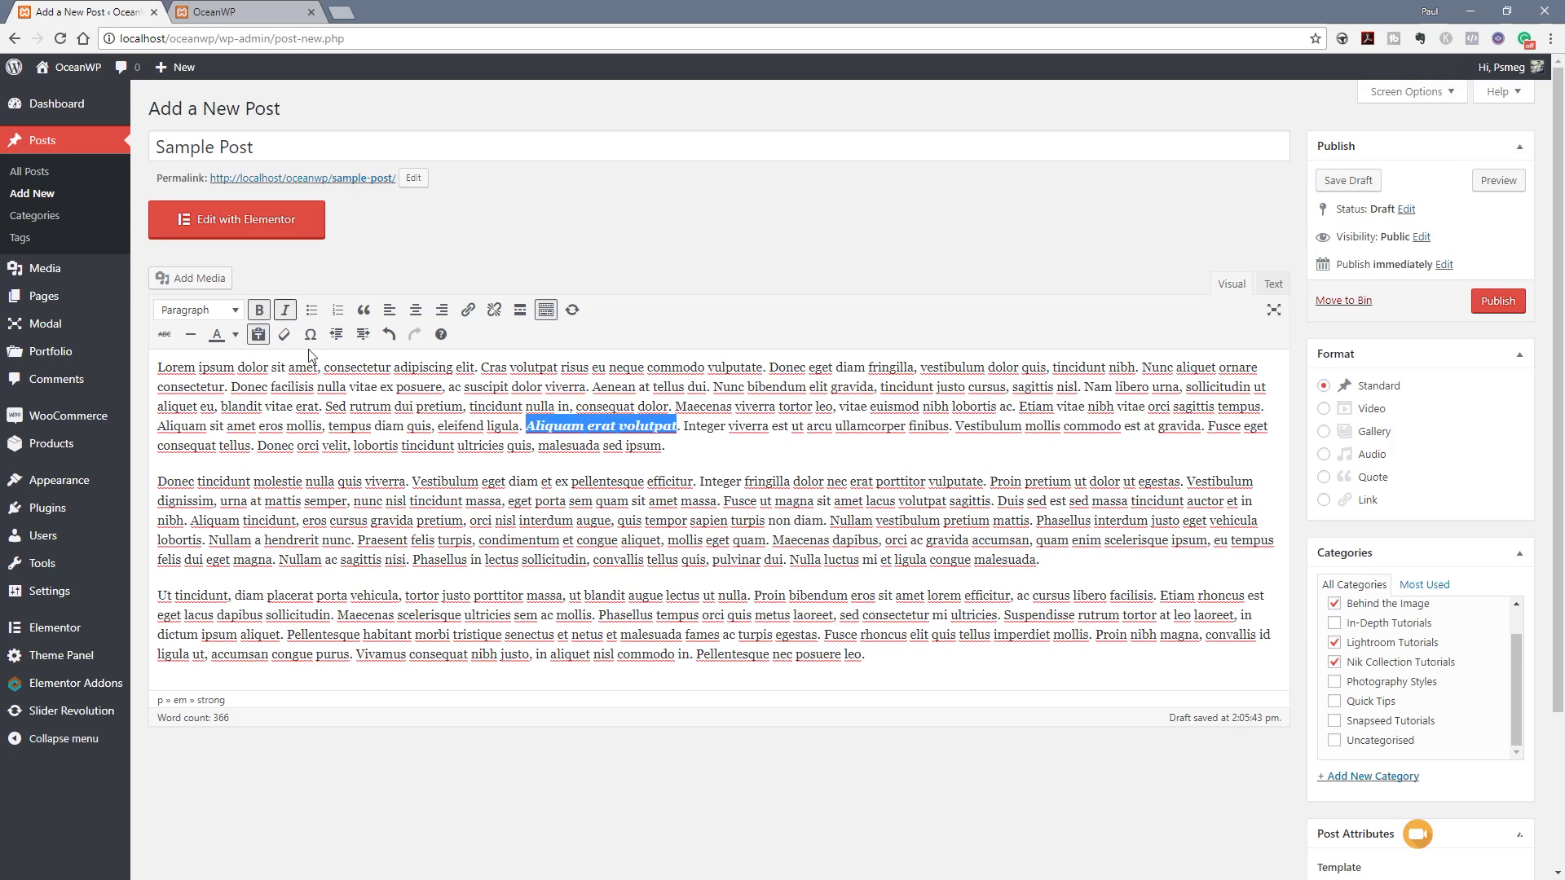
{"action": "left_click", "coordinate": [467, 316]}
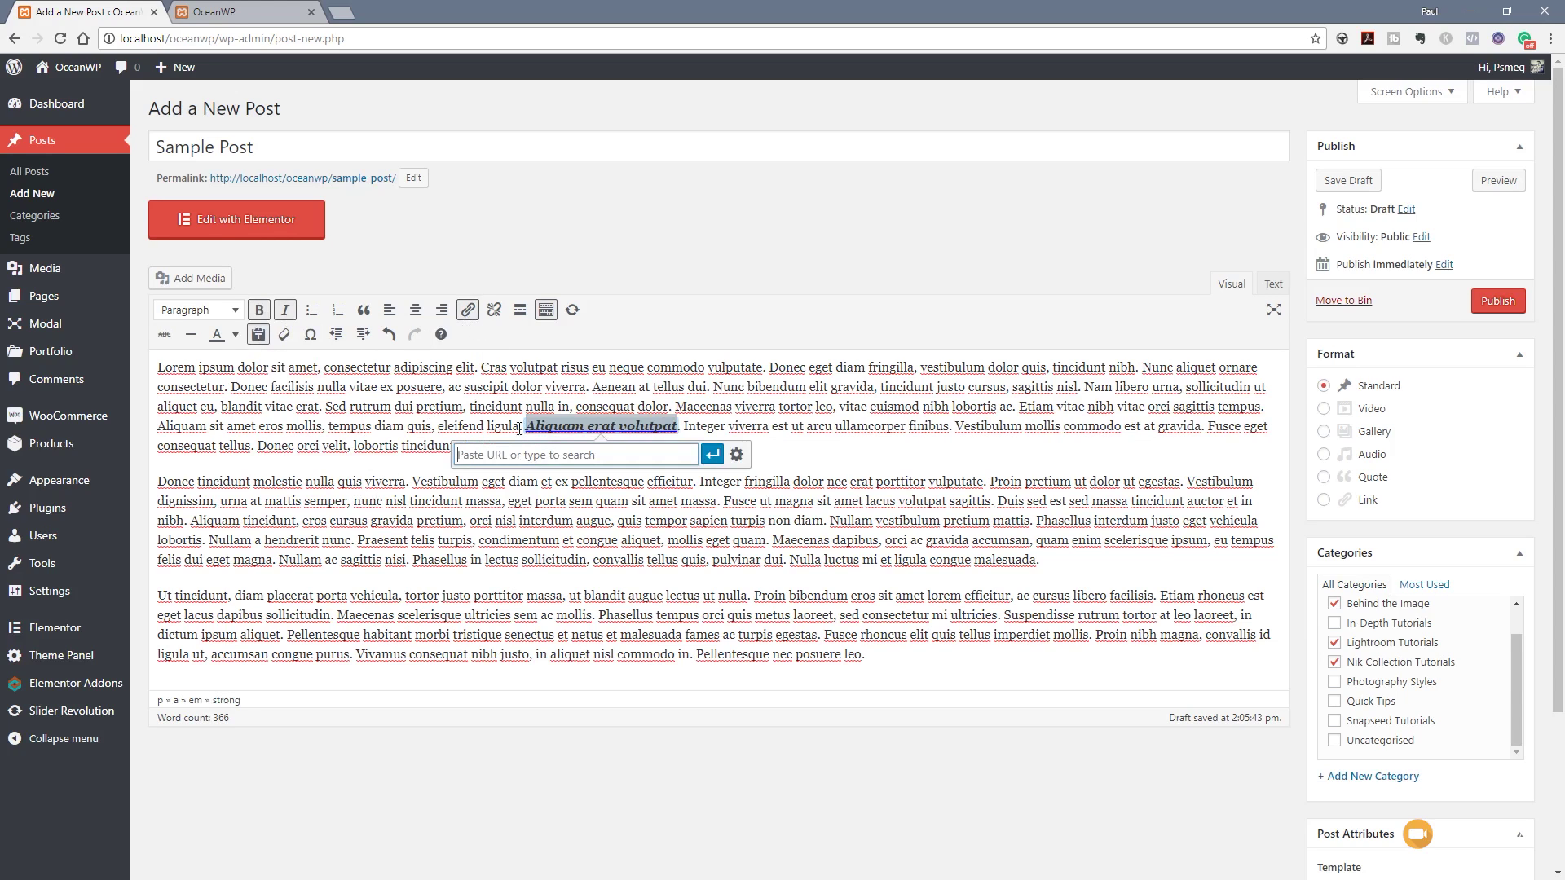
{"action": "left_click", "coordinate": [773, 452]}
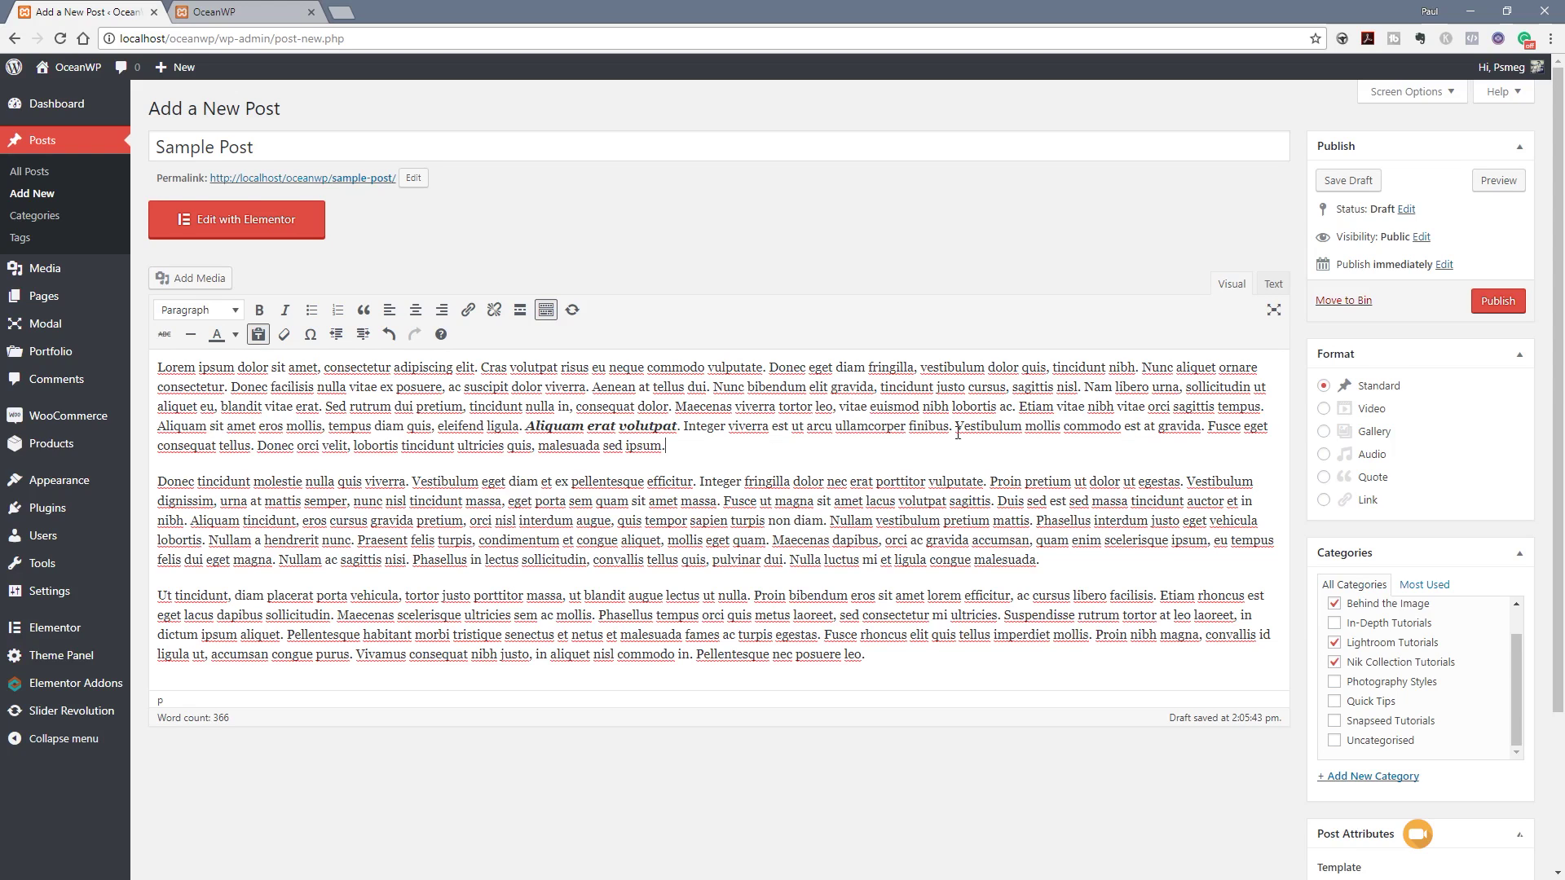
Open the media library for choosing the post's featured image.
{"action": "scroll", "coordinate": [1092, 571], "scroll_direction": "down", "scroll_amount": 2}
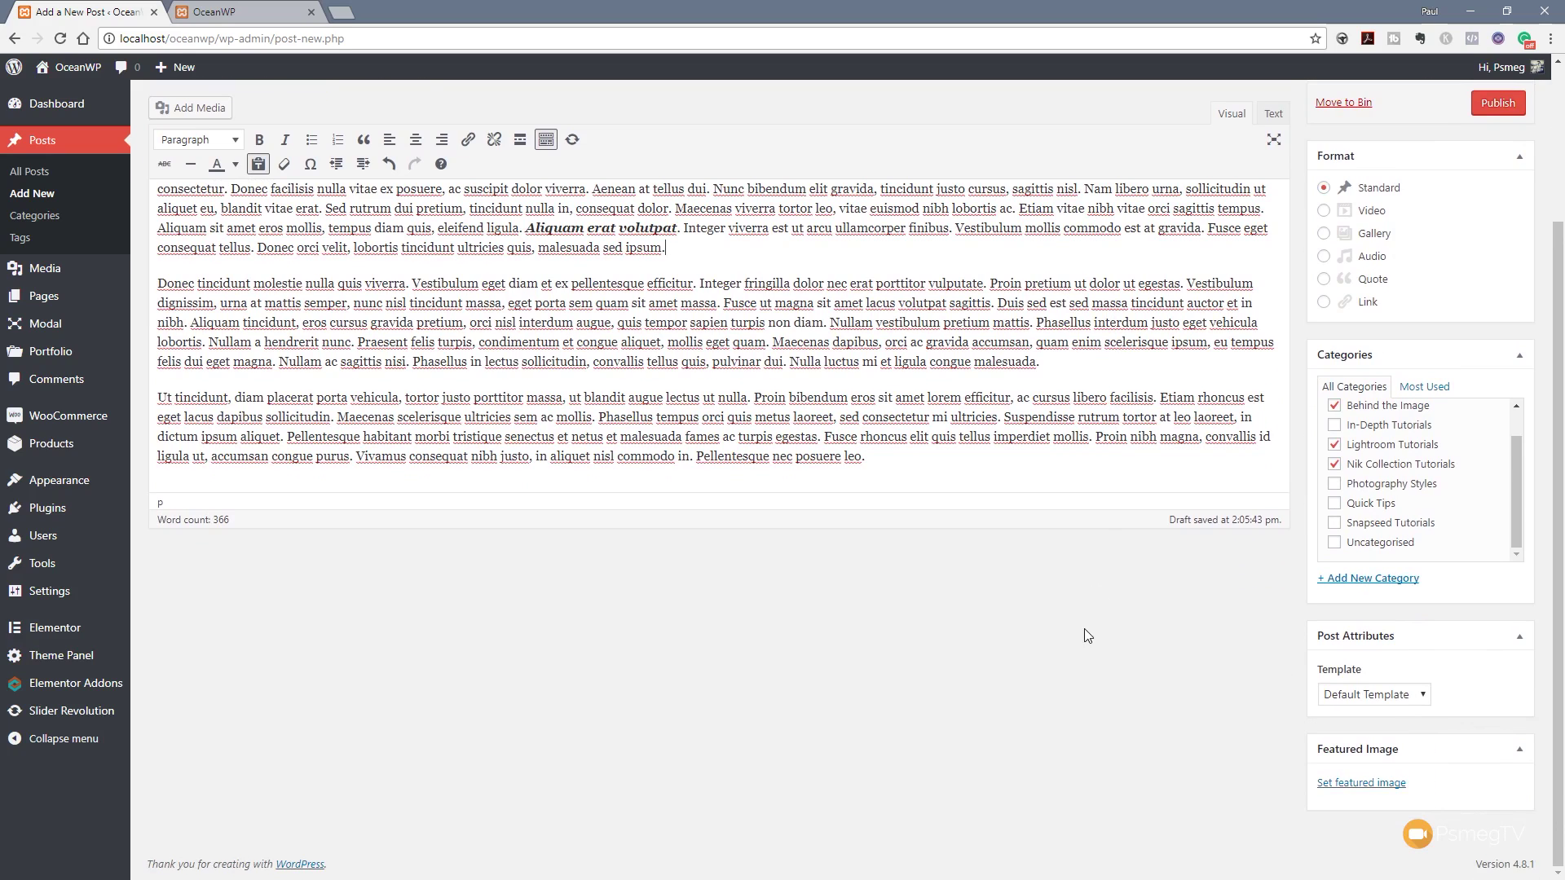
{"action": "left_click", "coordinate": [1378, 787]}
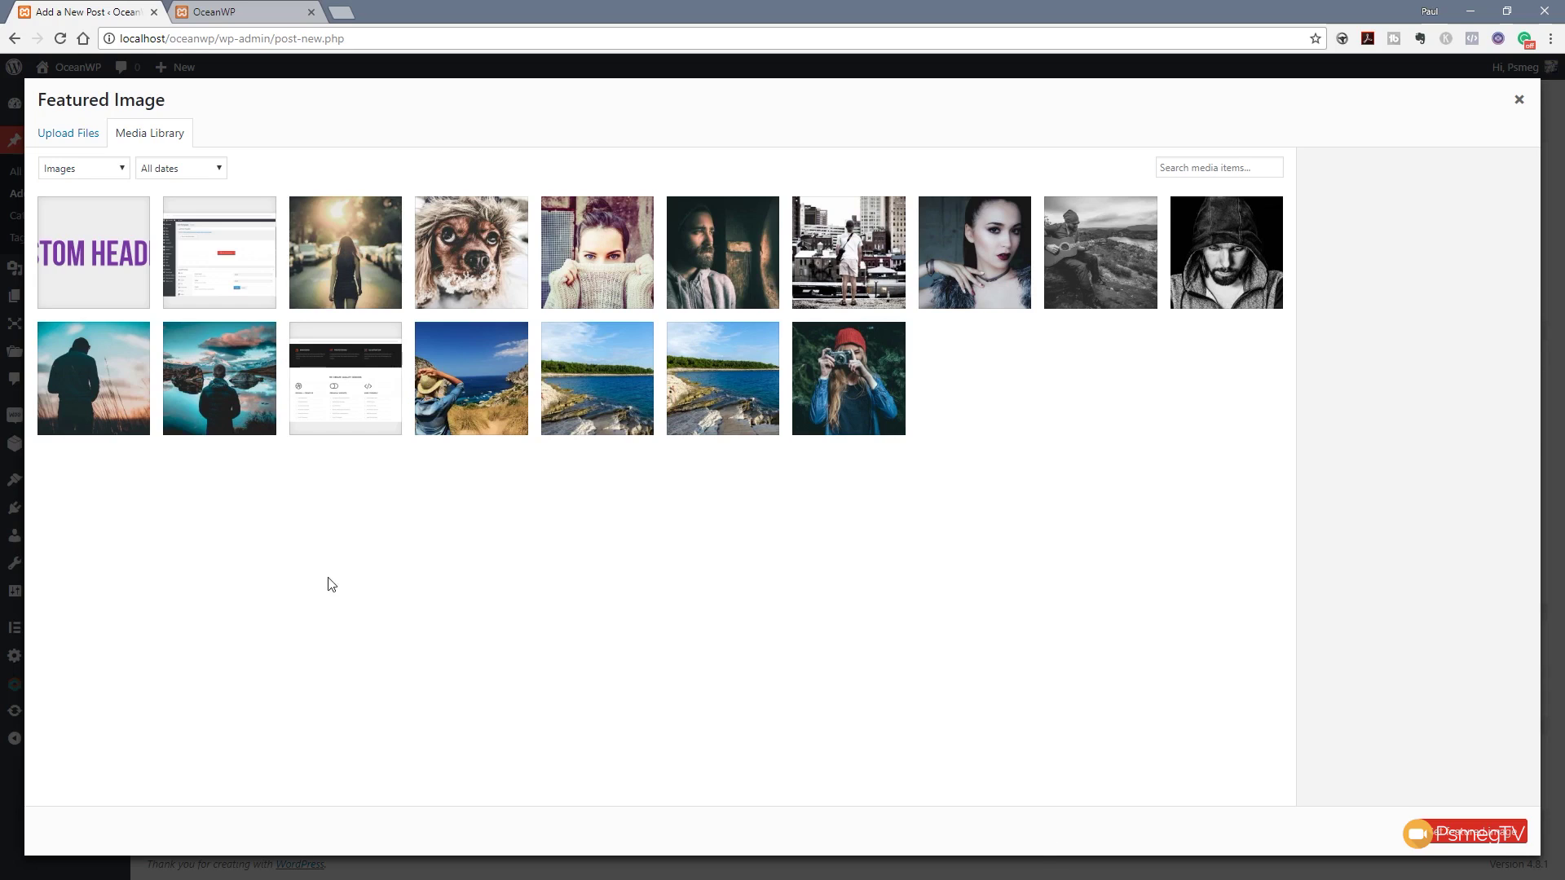
{"action": "left_click", "coordinate": [61, 139]}
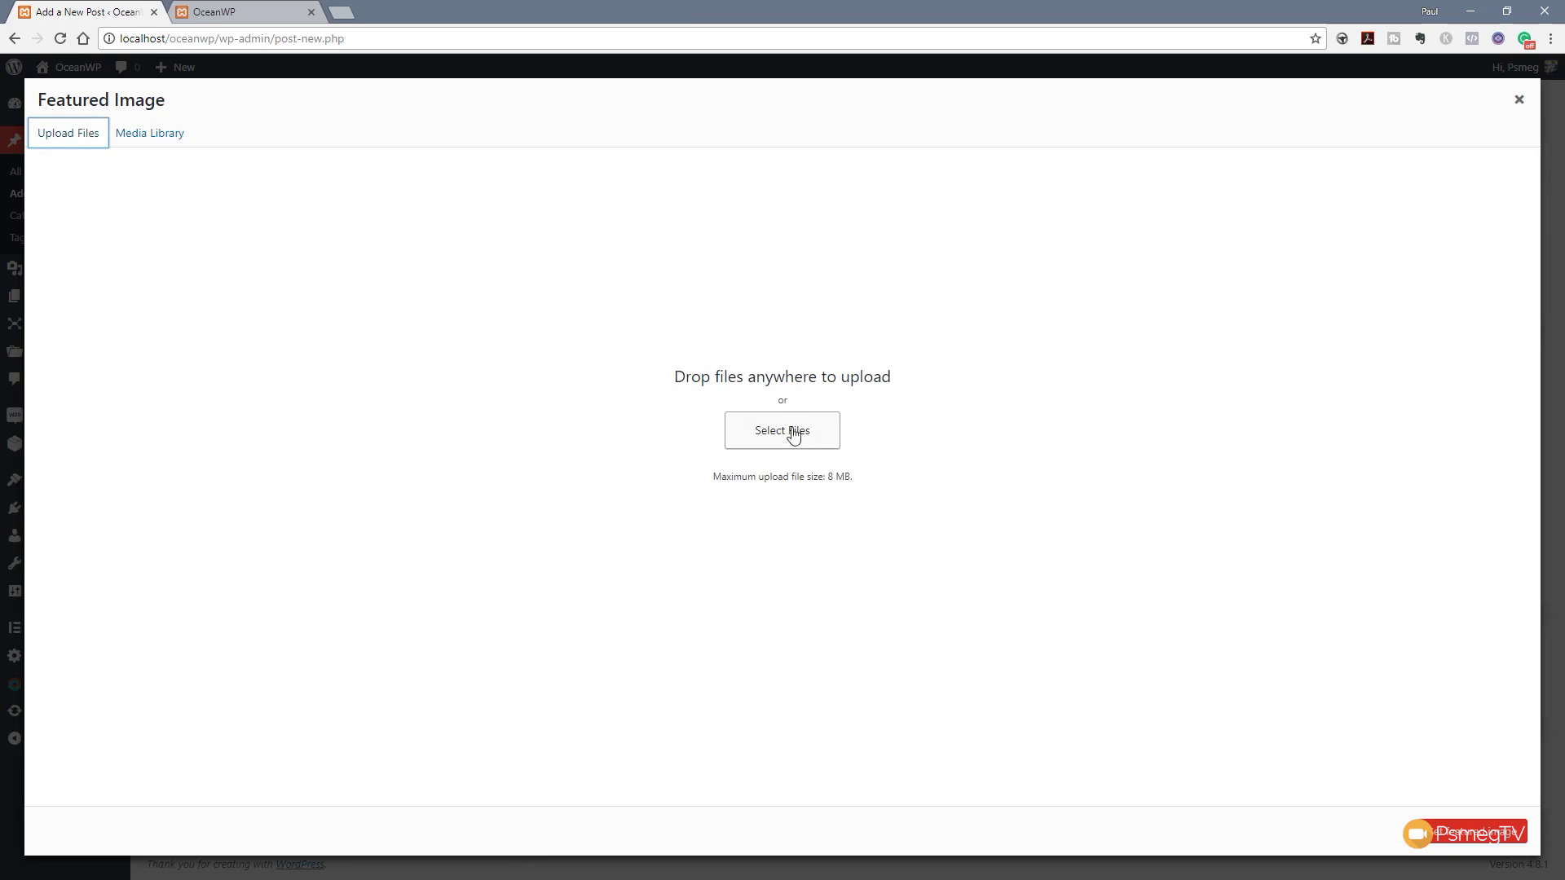
{"action": "left_click", "coordinate": [781, 448]}
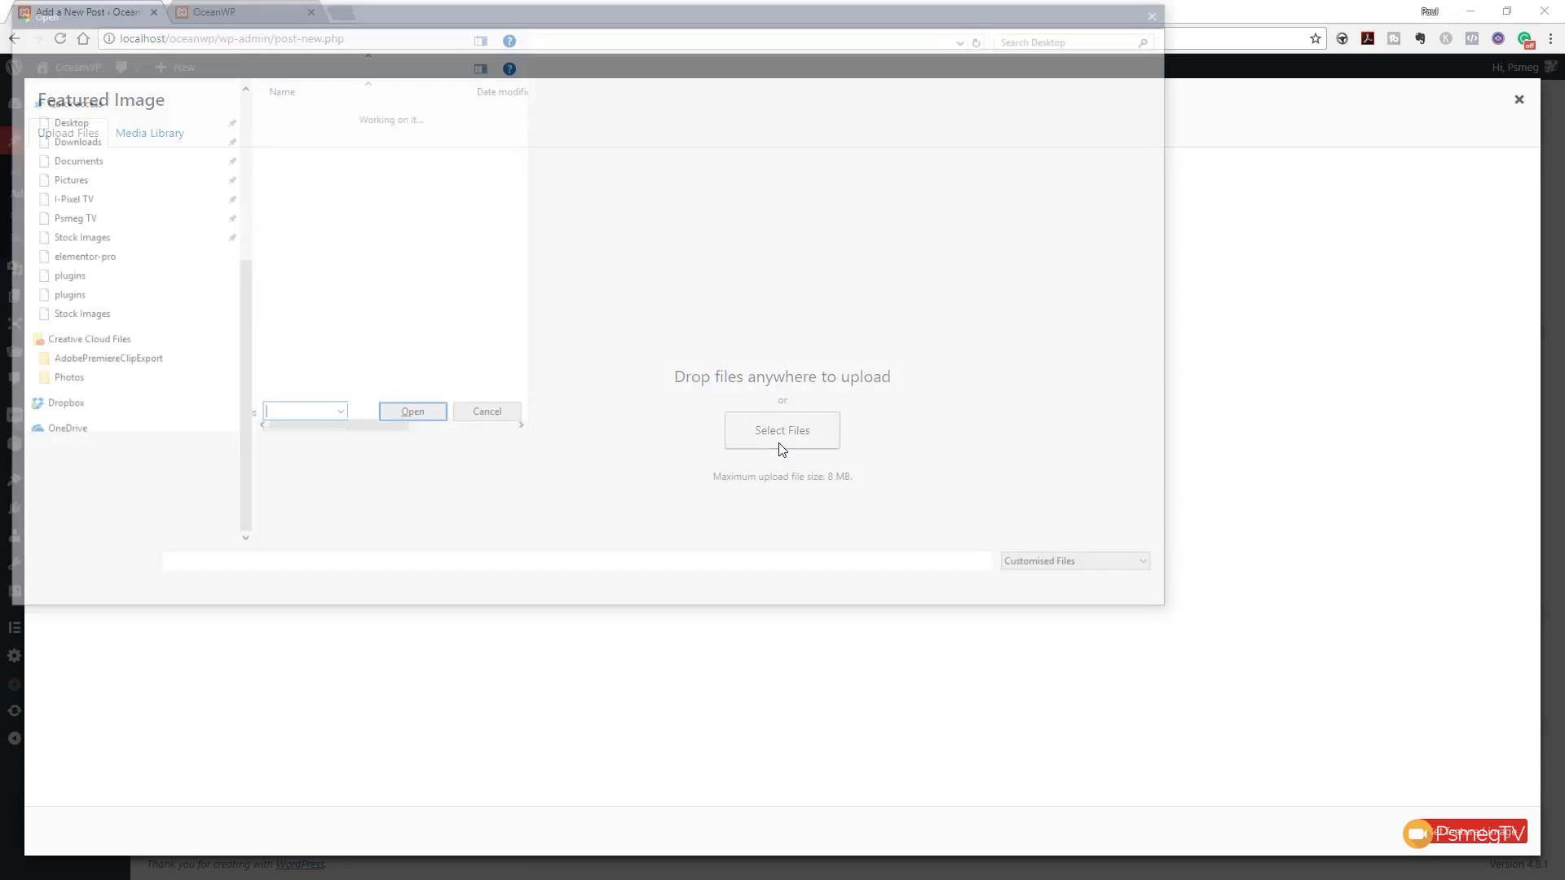
{"action": "left_click", "coordinate": [1140, 595]}
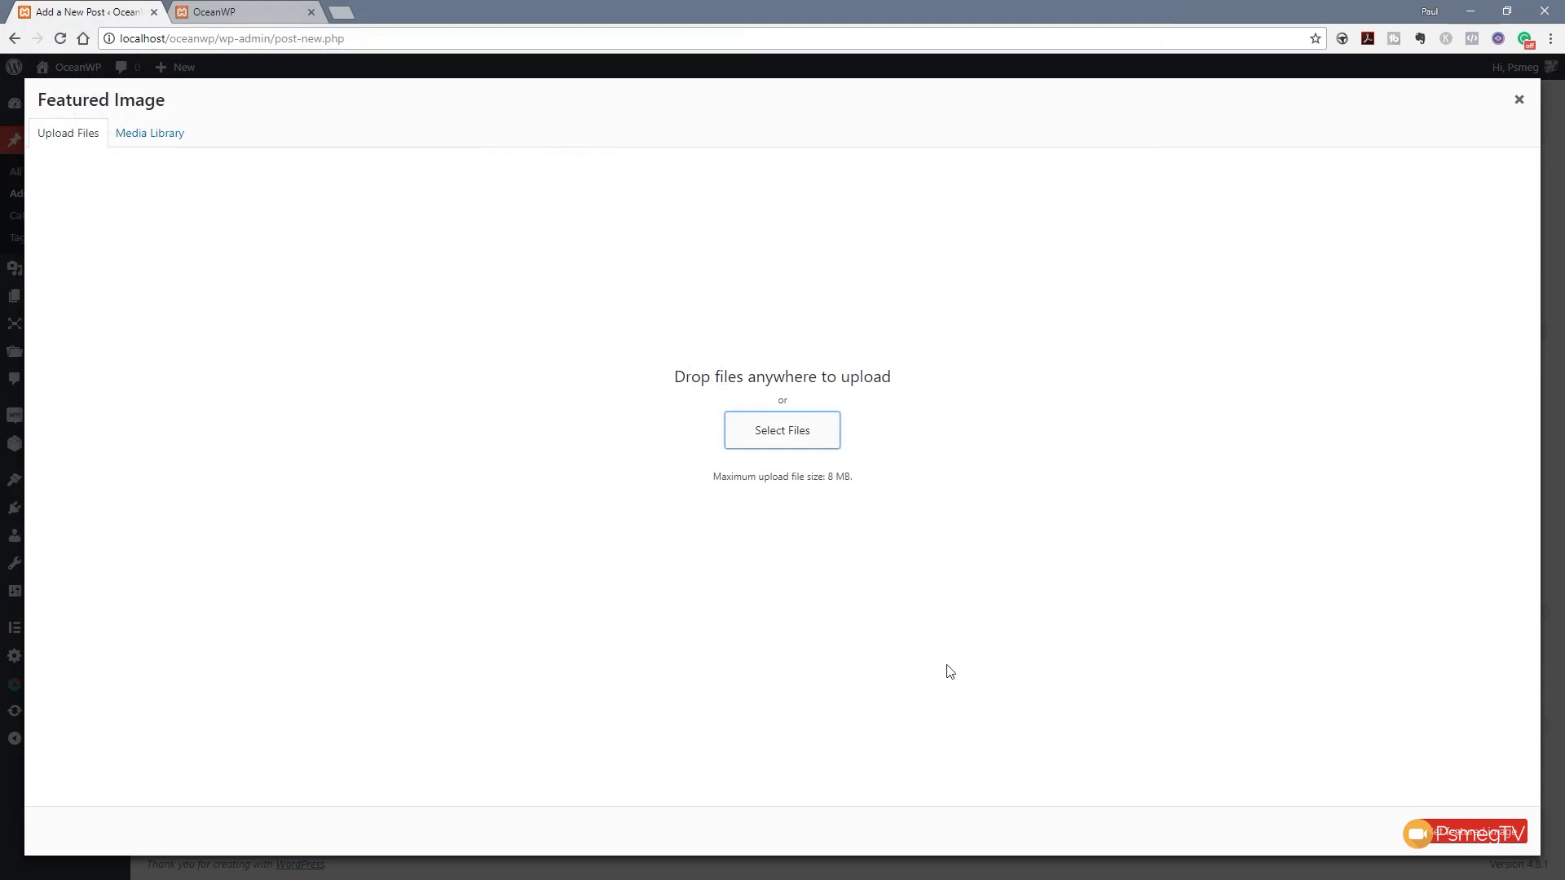
{"action": "left_click", "coordinate": [165, 135]}
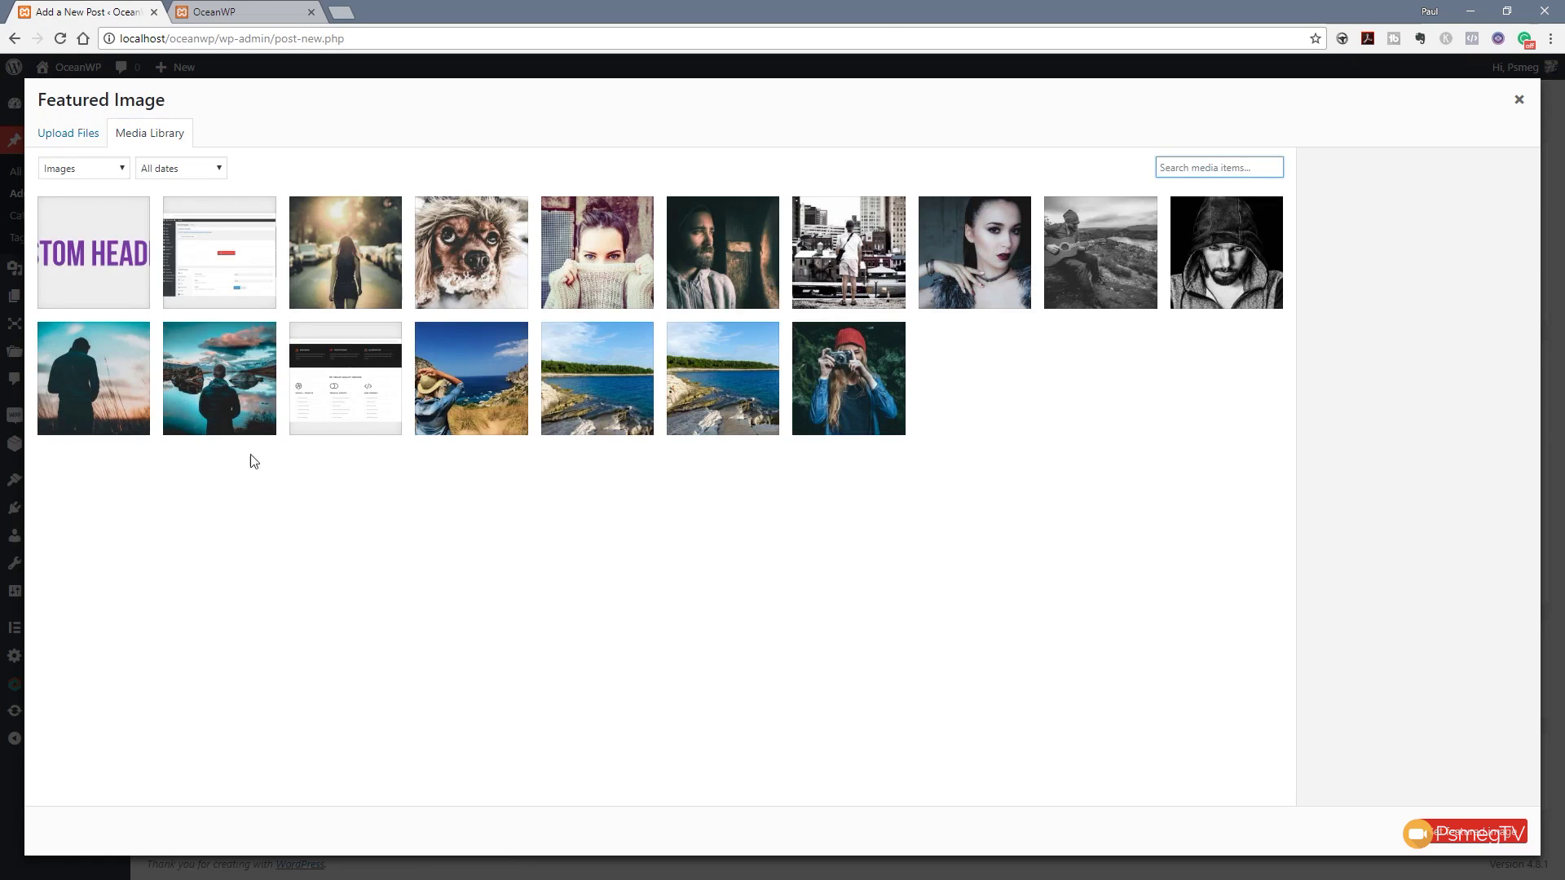
Set orange-teal.jpg from the media library as the featured image and publish the post.
{"action": "left_click", "coordinate": [224, 380]}
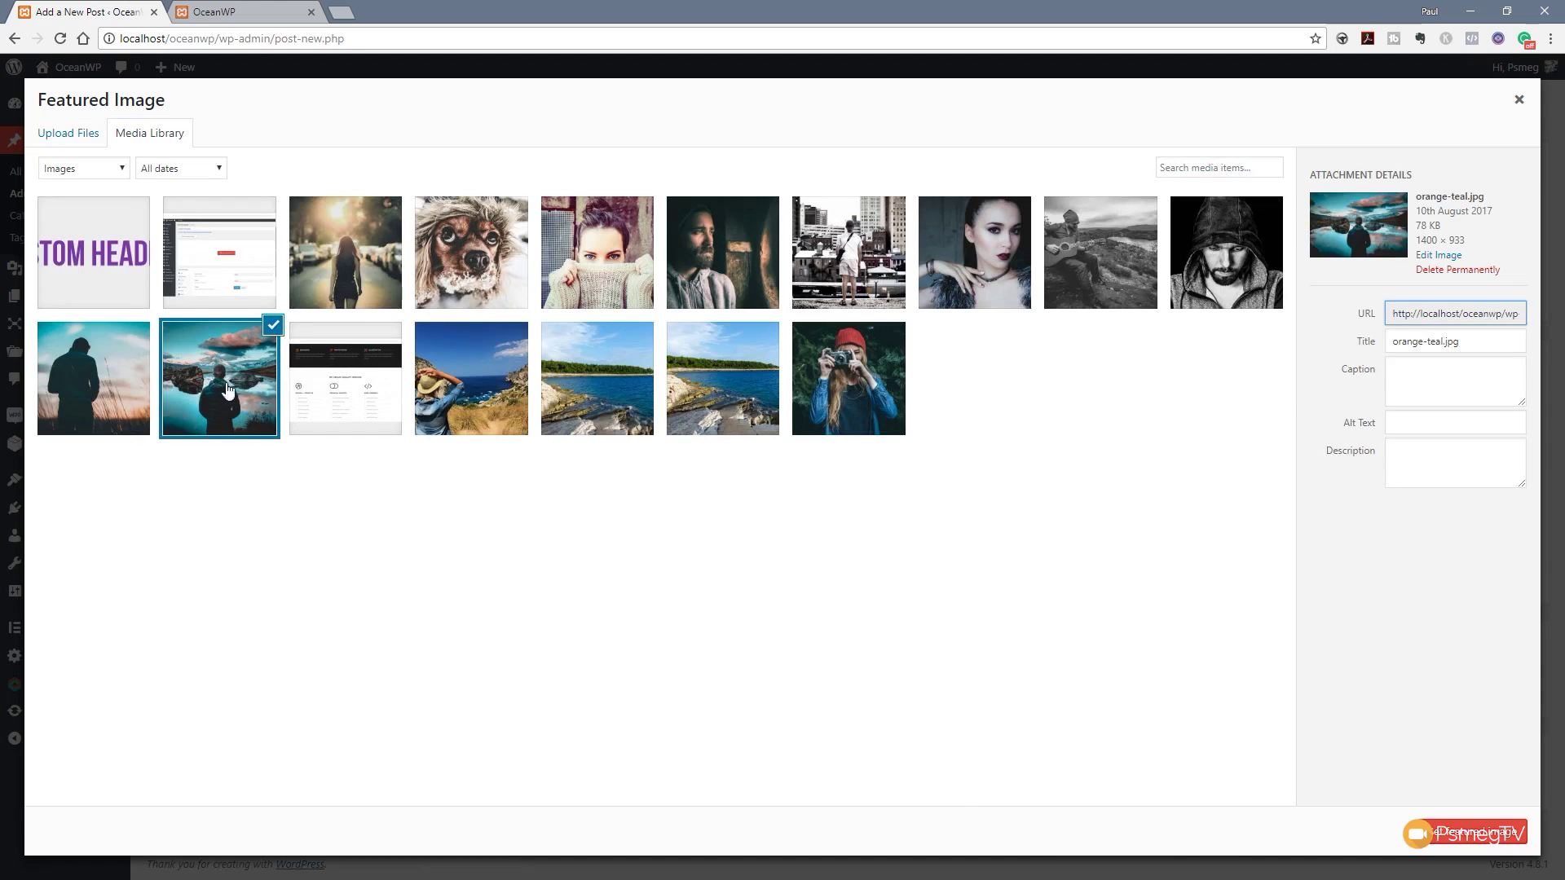
{"action": "left_click", "coordinate": [1472, 834]}
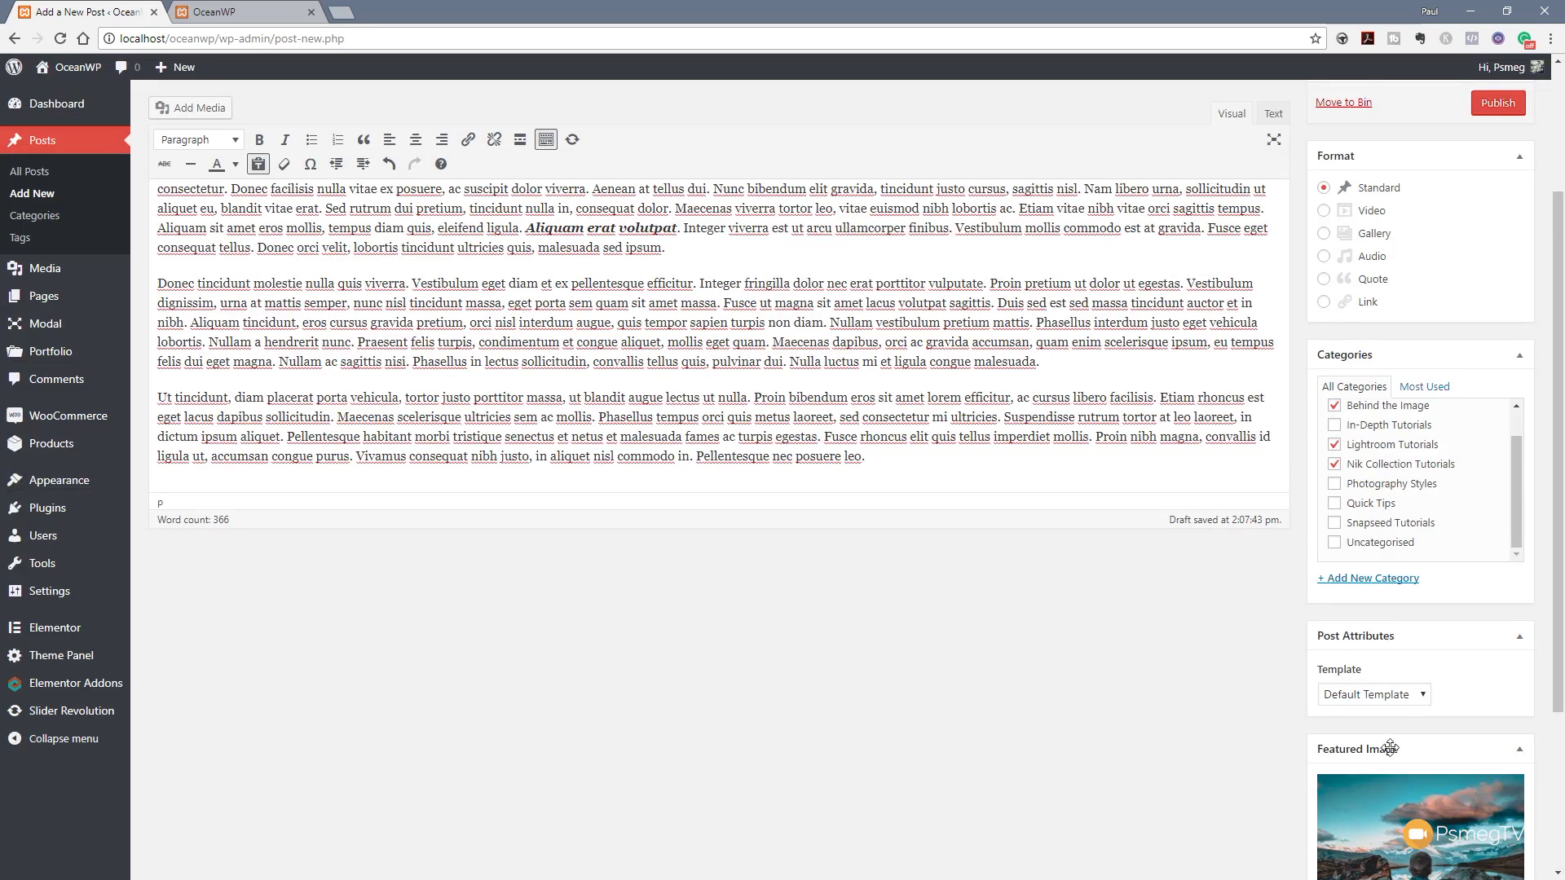
{"action": "scroll", "coordinate": [1389, 748], "scroll_direction": "down", "scroll_amount": 3}
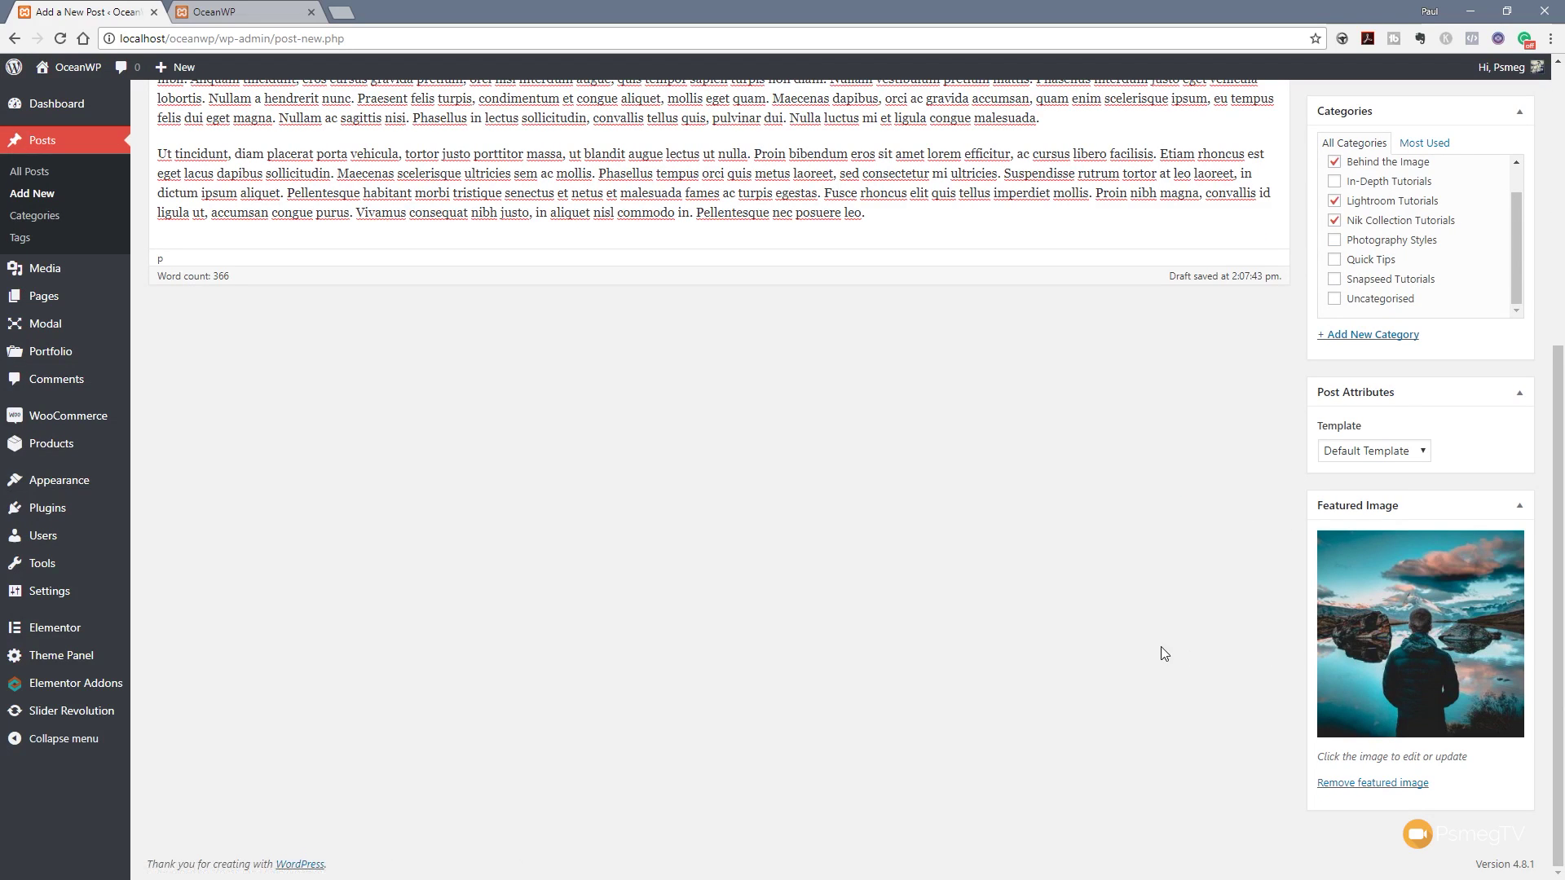
{"action": "scroll", "coordinate": [1181, 676], "scroll_direction": "up", "scroll_amount": 5}
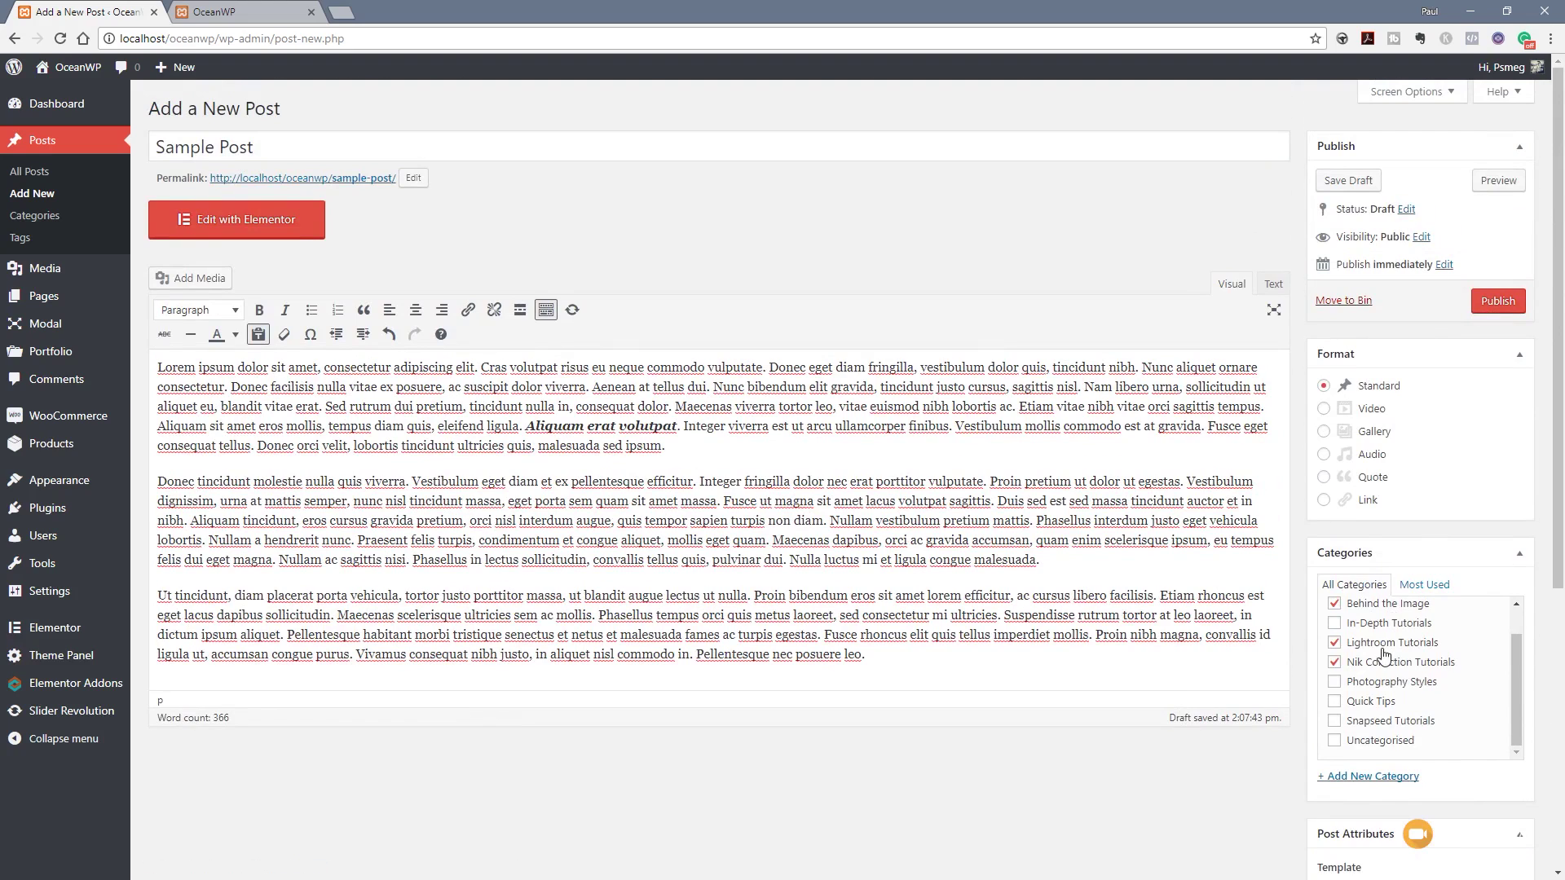
{"action": "left_click", "coordinate": [1498, 302]}
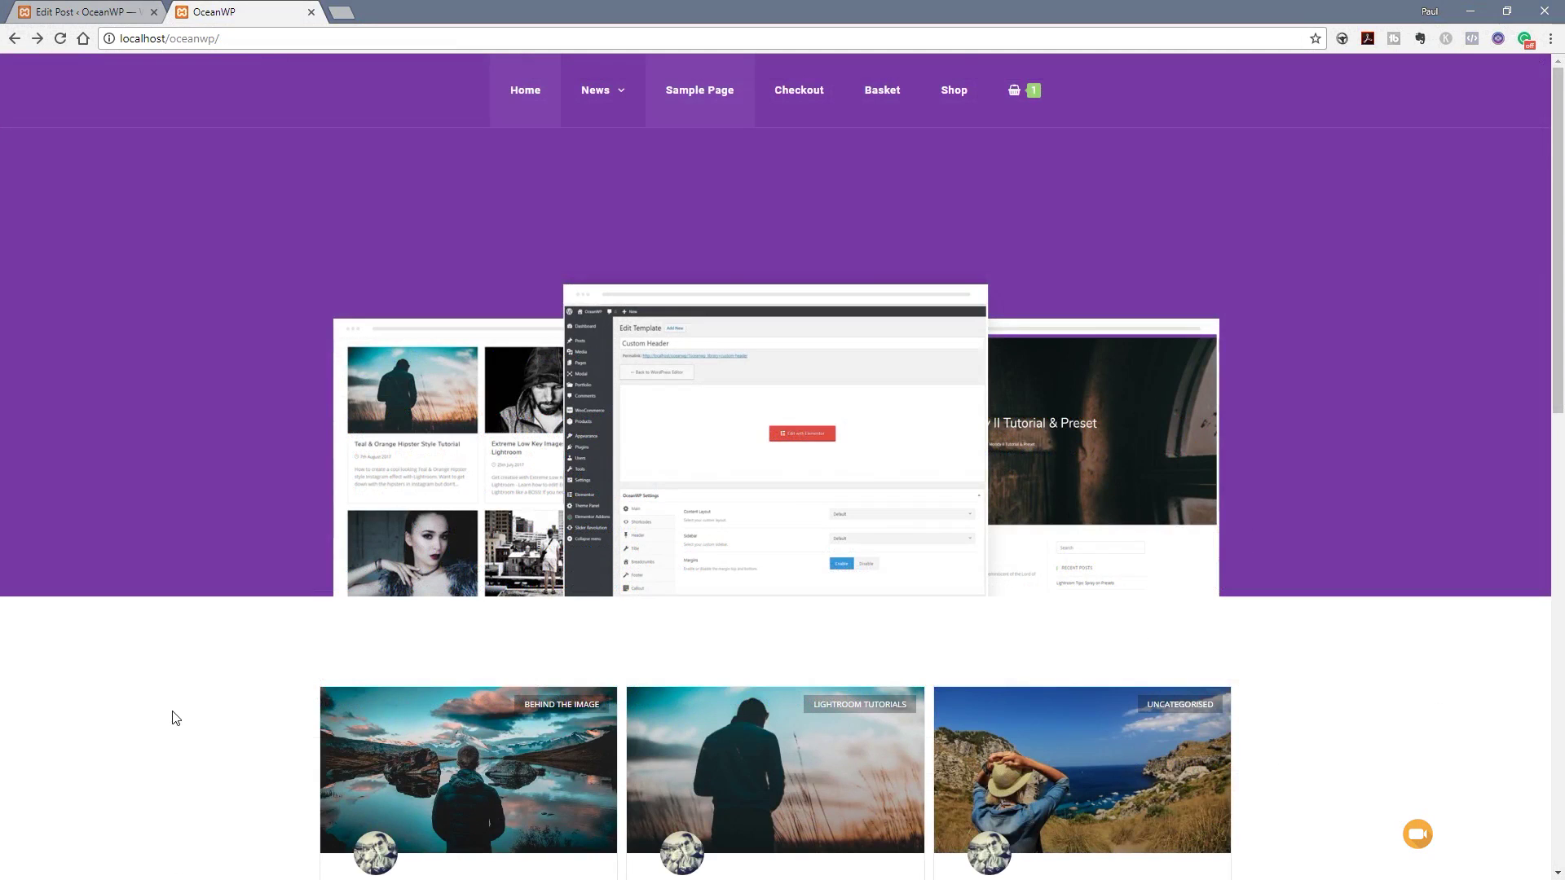
Find the Sample Post card on the site's home page, check its title and excerpt, and open the post.
{"action": "scroll", "coordinate": [174, 717], "scroll_direction": "down", "scroll_amount": 5}
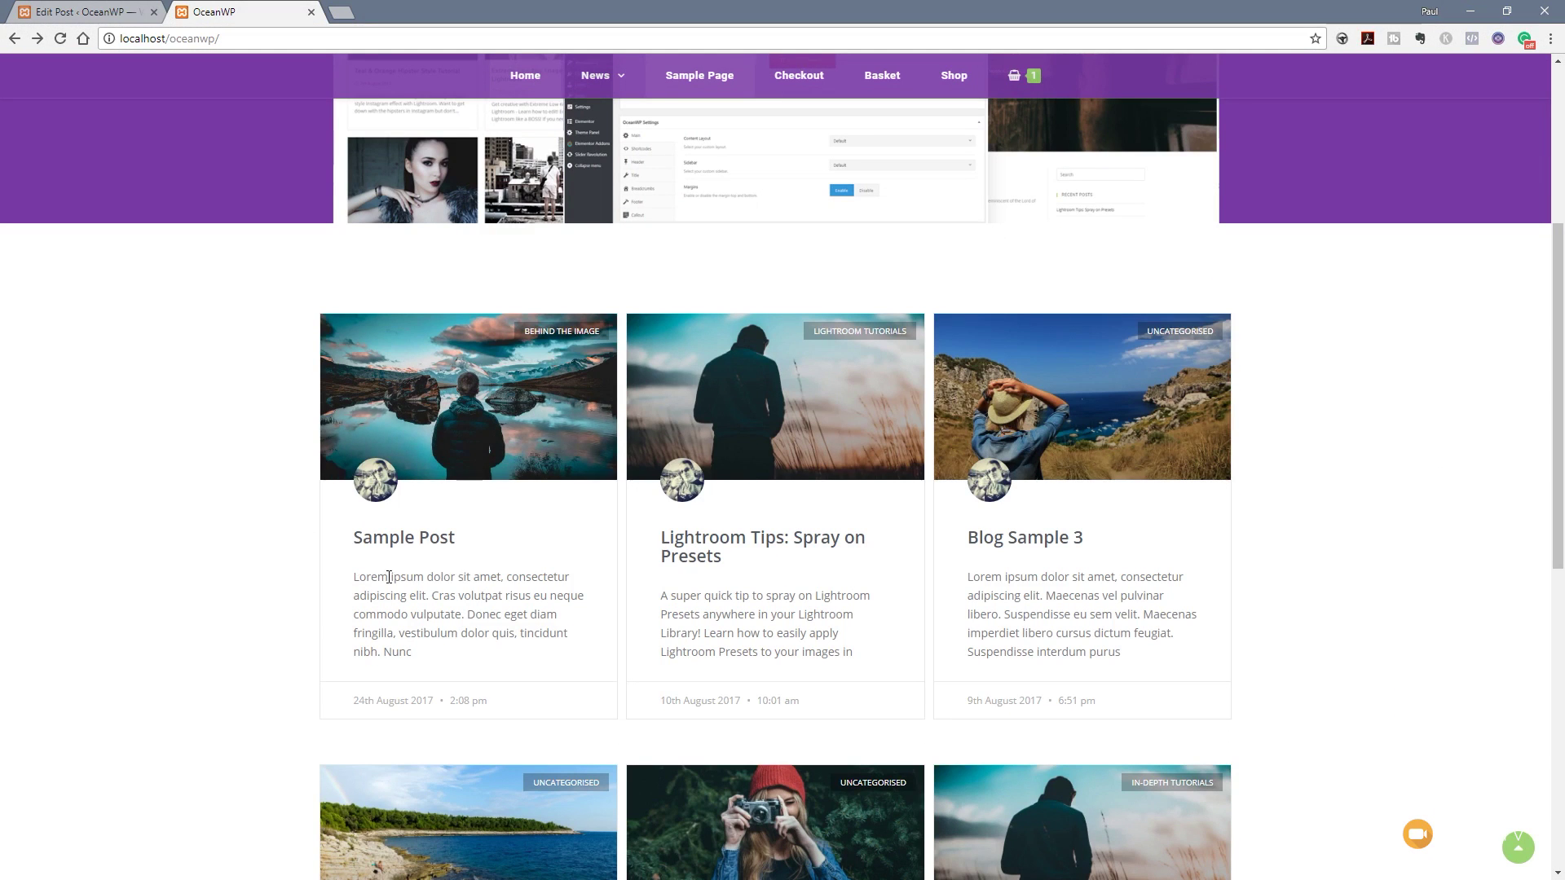
{"action": "left_click_drag", "start_coordinate": [428, 659], "coordinate": [359, 577]}
{"action": "left_click_drag", "start_coordinate": [479, 544], "coordinate": [352, 539]}
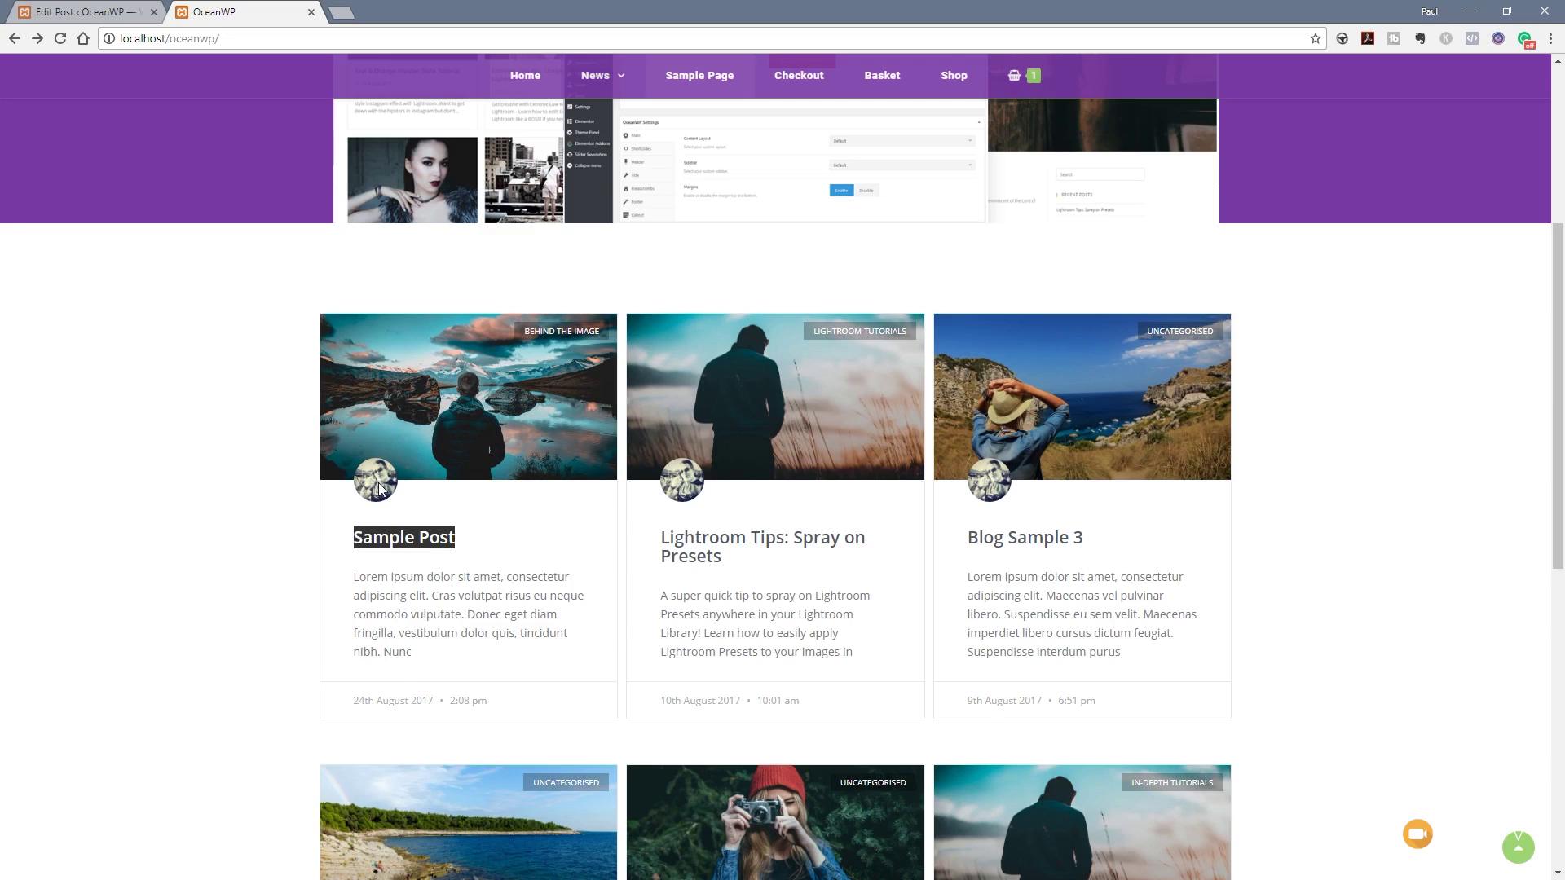
{"action": "left_click", "coordinate": [504, 414]}
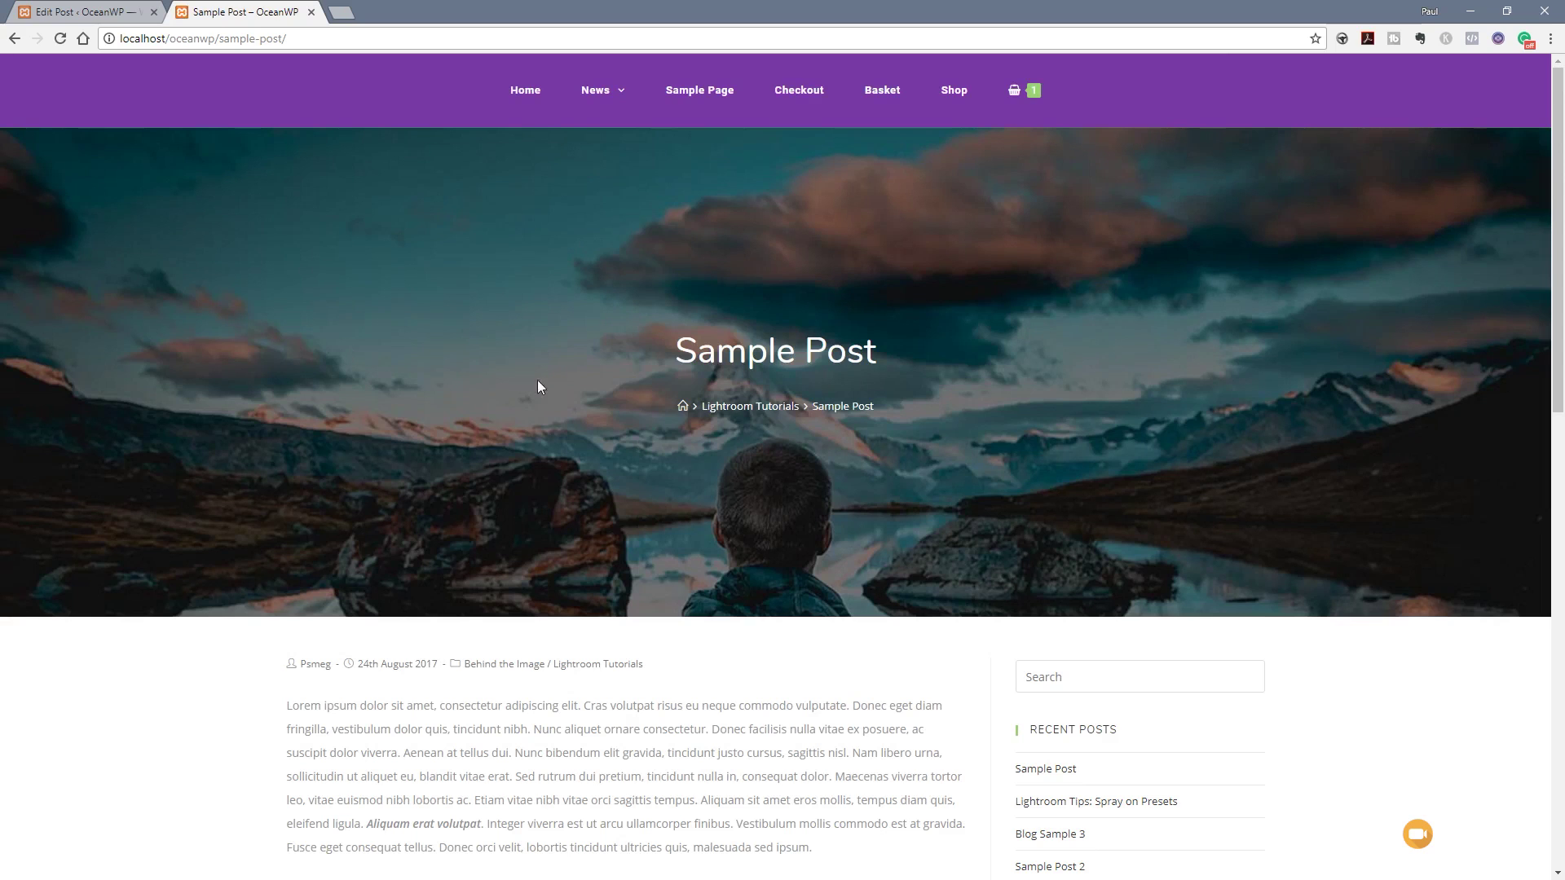
Review the published post's body text and the formatting of "Aliquam erat volutpat".
{"action": "scroll", "coordinate": [313, 536], "scroll_direction": "down", "scroll_amount": 5}
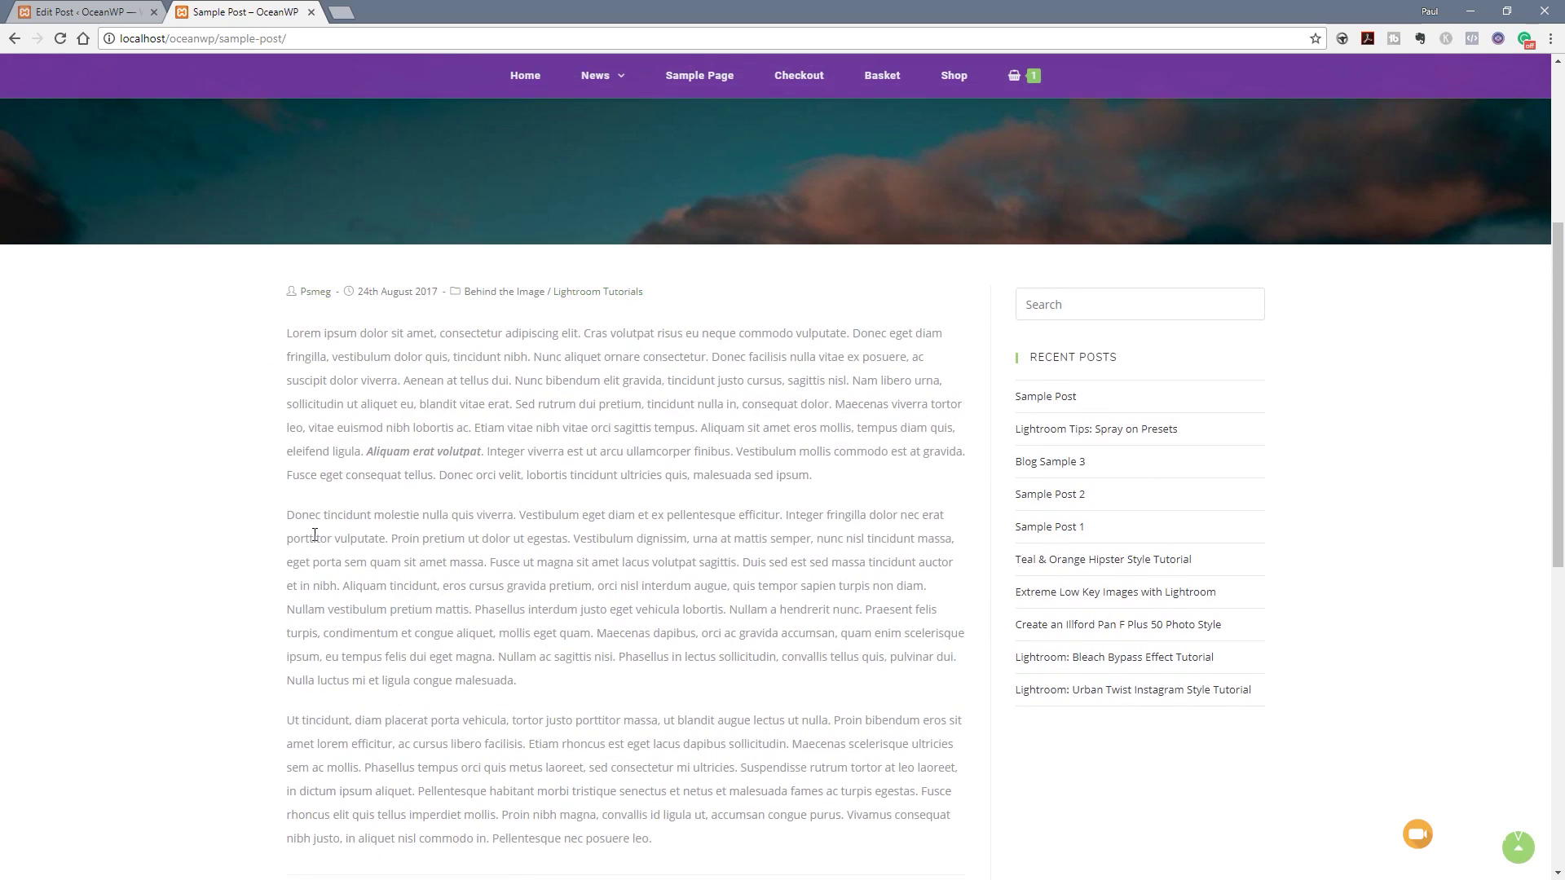
{"action": "scroll", "coordinate": [305, 424], "scroll_direction": "down", "scroll_amount": 3}
{"action": "scroll", "coordinate": [304, 426], "scroll_direction": "up", "scroll_amount": 2}
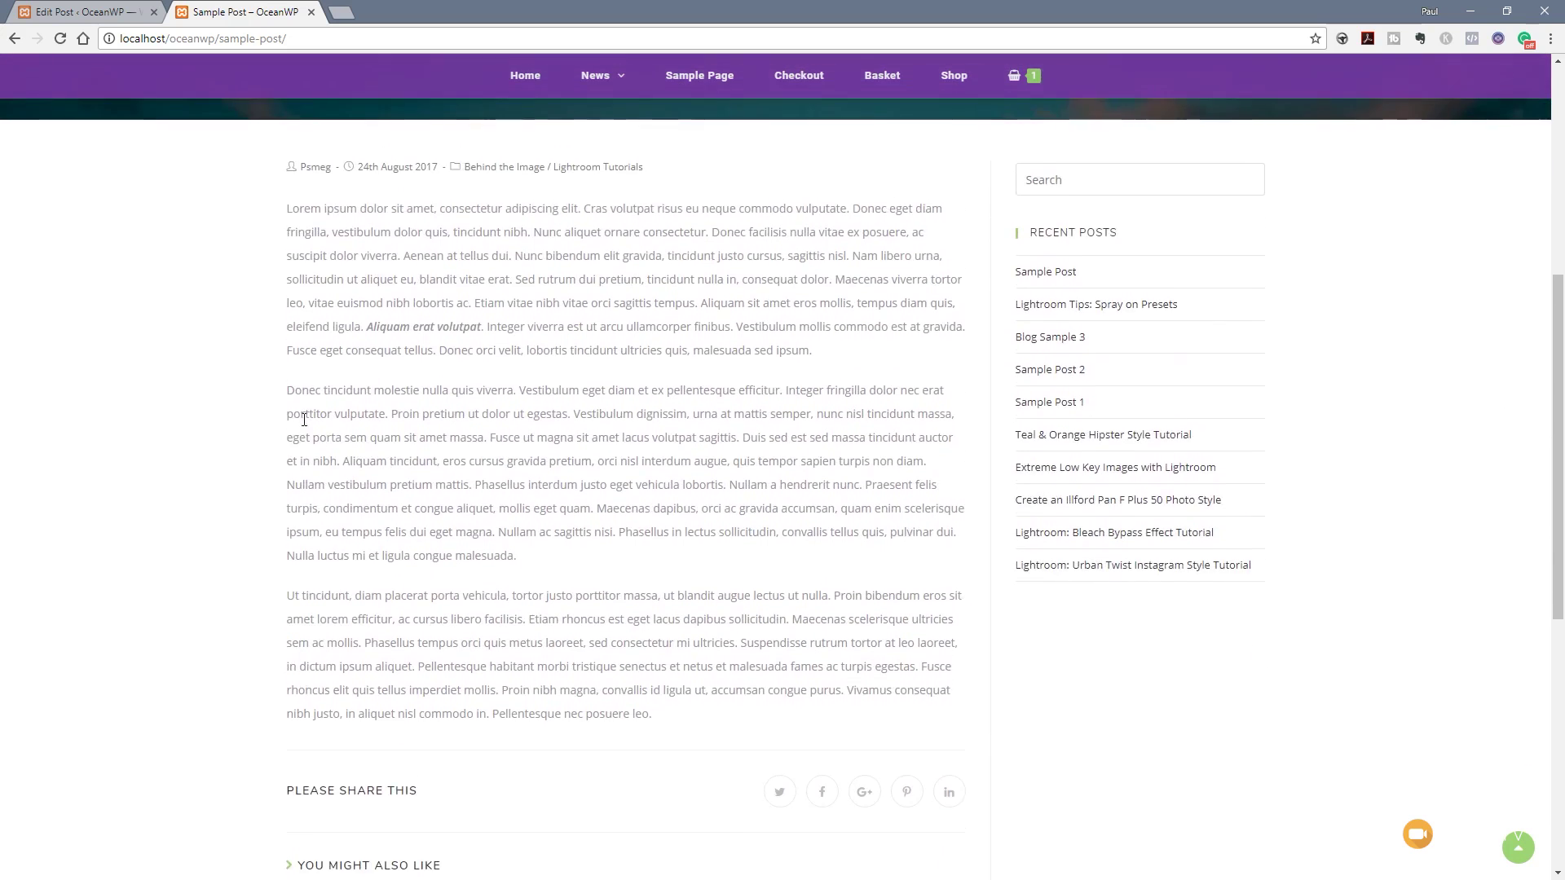
{"action": "left_click_drag", "start_coordinate": [367, 326], "coordinate": [480, 328]}
{"action": "left_click", "coordinate": [565, 343]}
Return to the post editor and add an empty paragraph after the first paragraph.
{"action": "left_click", "coordinate": [81, 12]}
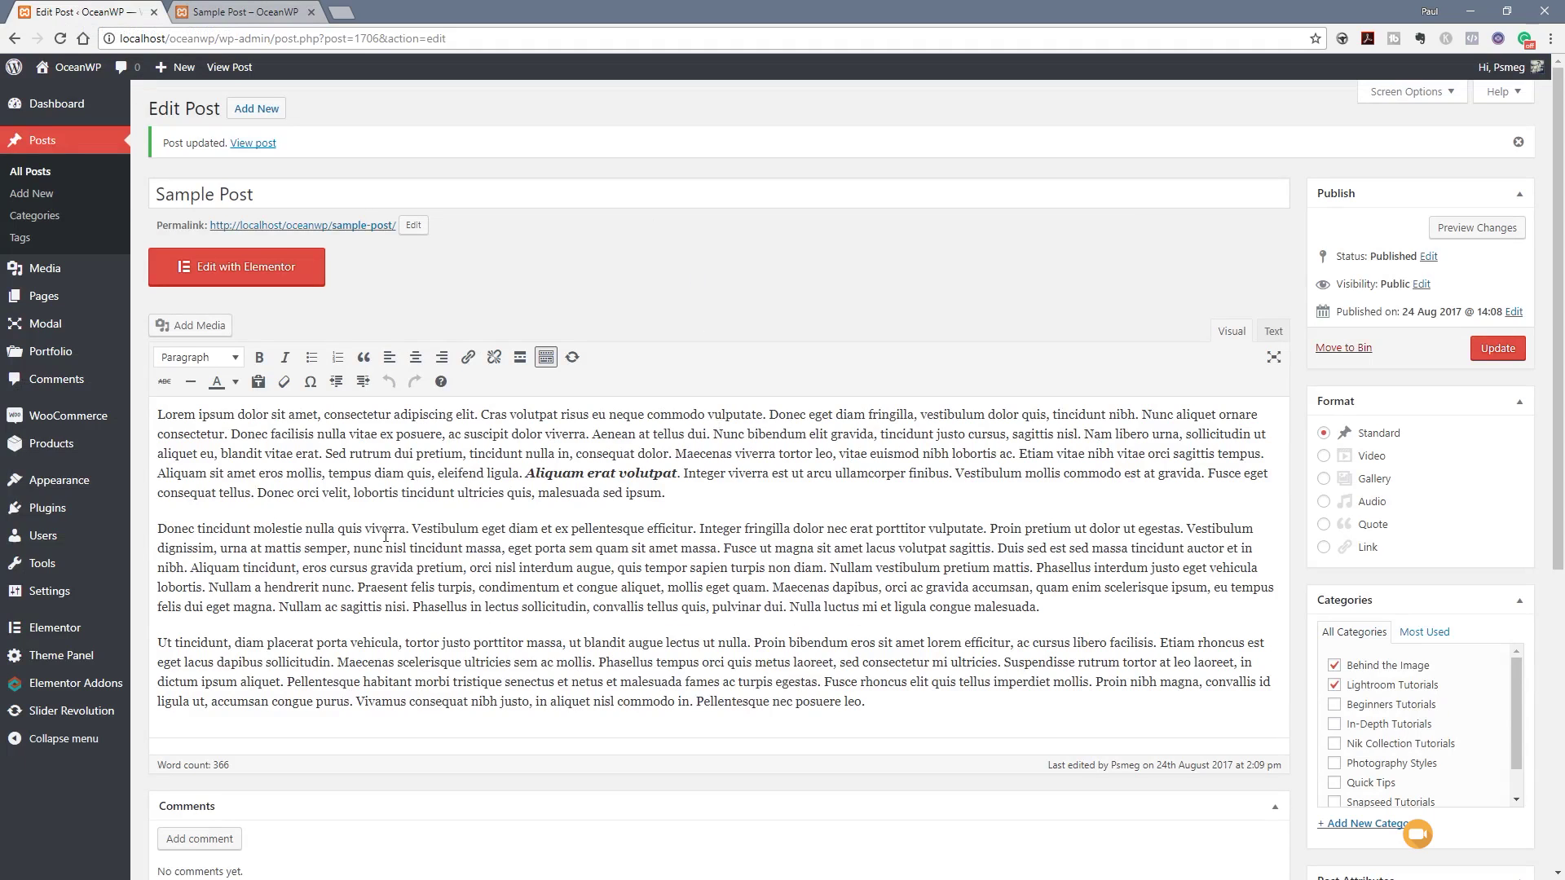
{"action": "left_click", "coordinate": [699, 492]}
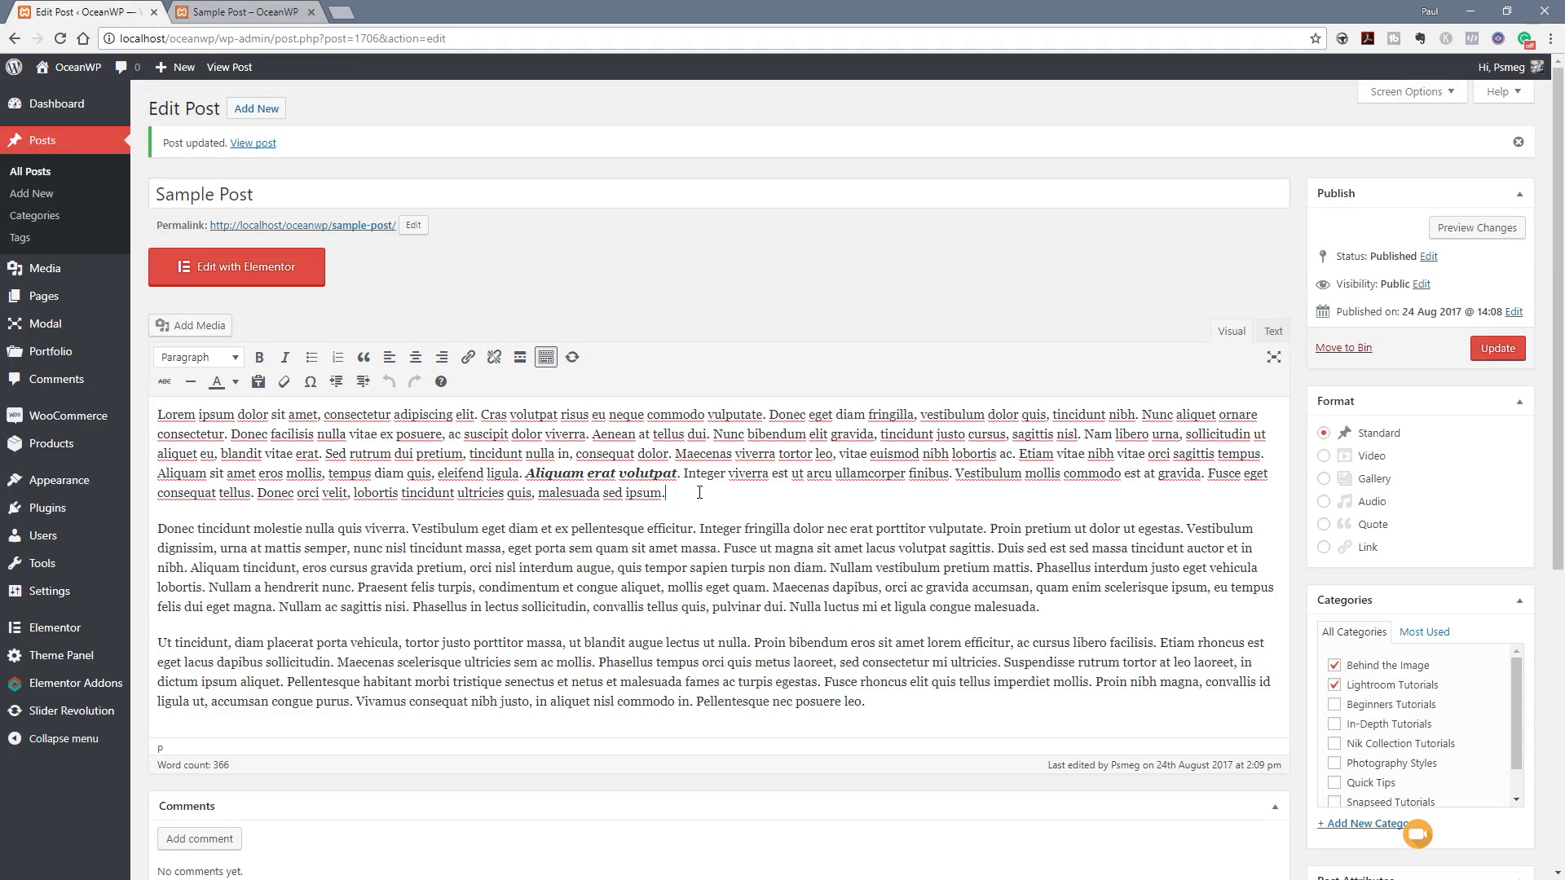
{"action": "key", "text": "Return"}
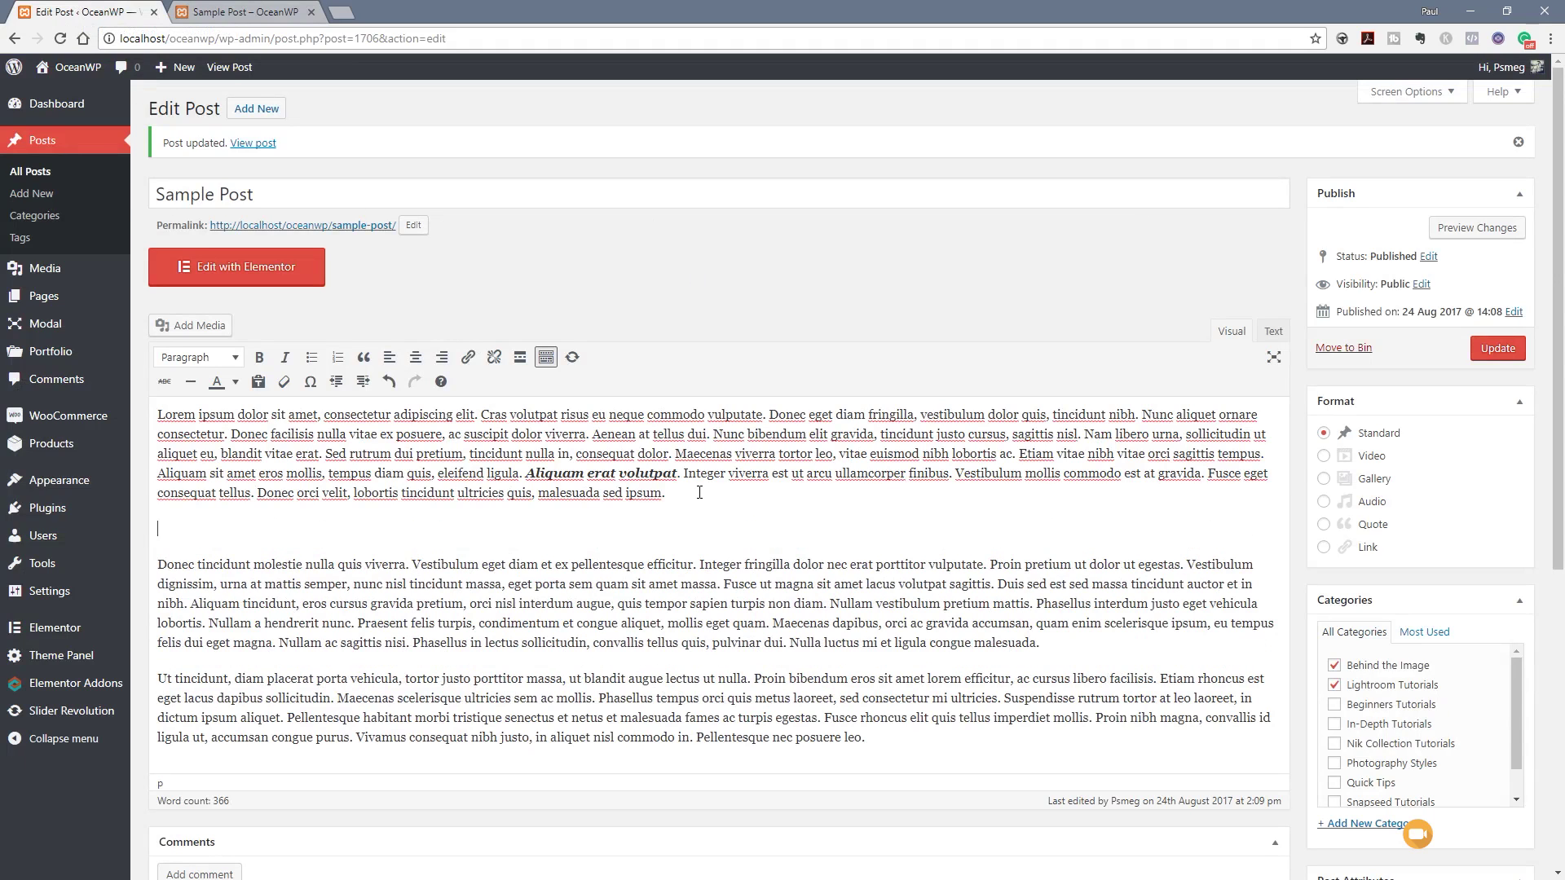
Insert hipster-865295.jpg from the media library into the empty paragraph with Centre alignment, no link and size Large – 1024 × 683.
{"action": "left_click", "coordinate": [186, 330]}
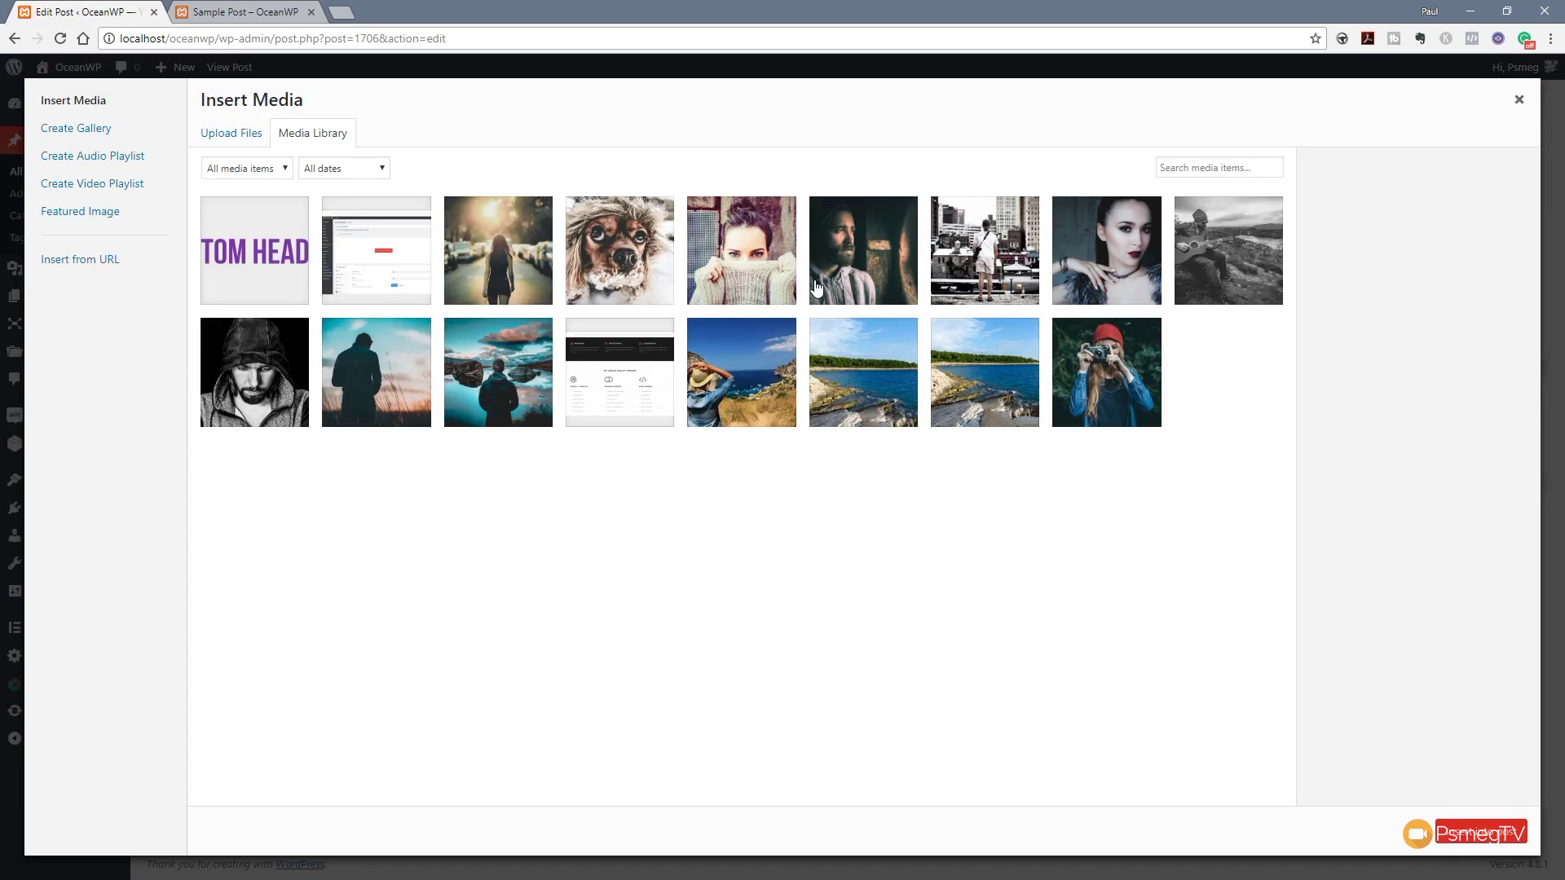
{"action": "left_click", "coordinate": [1116, 394]}
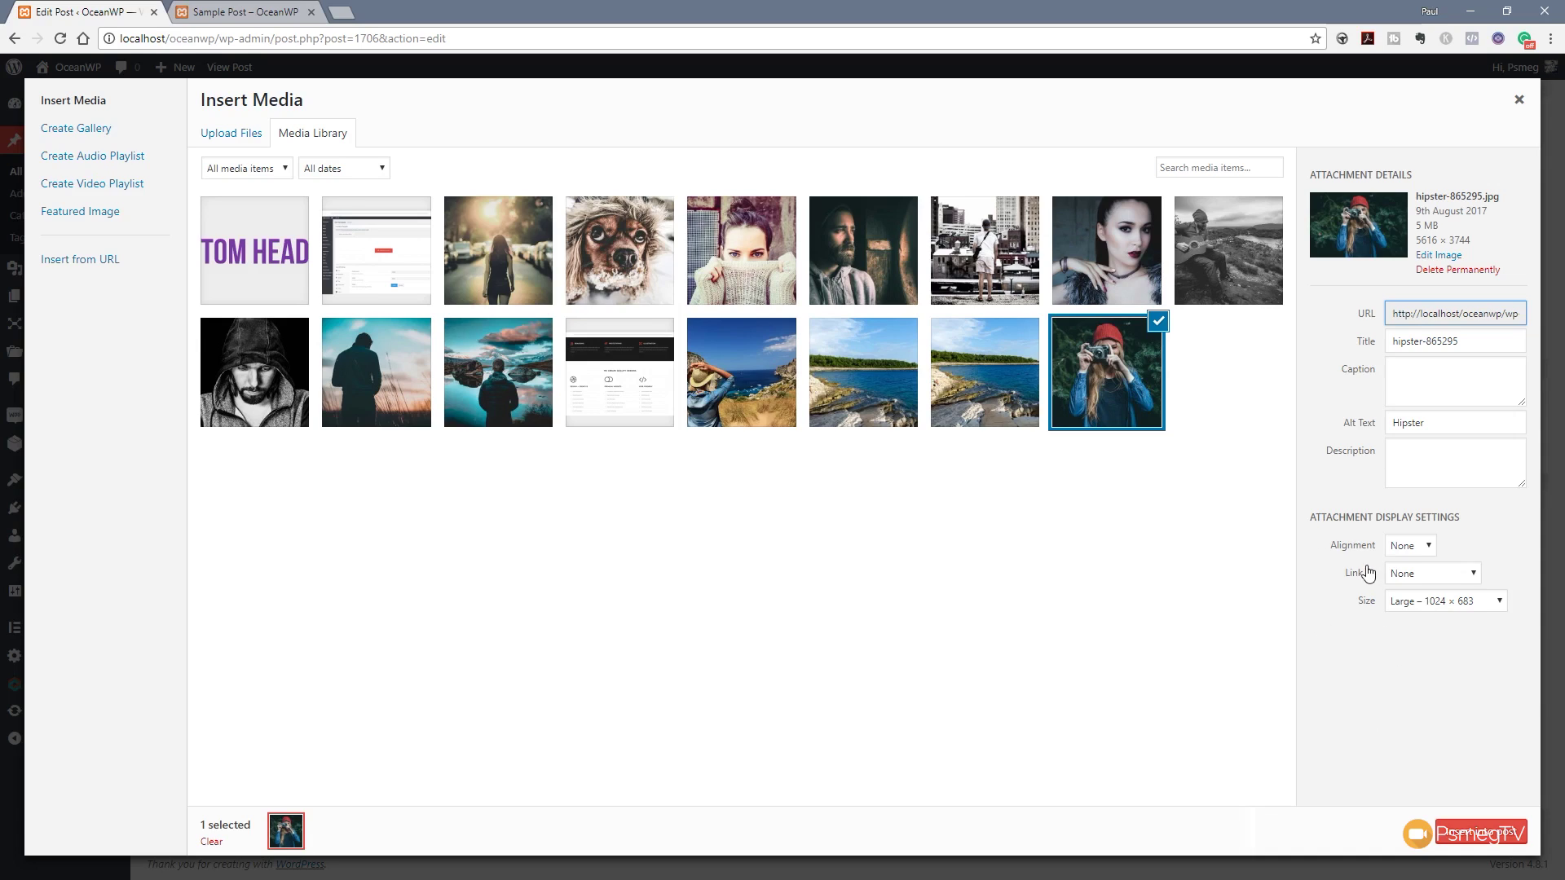
{"action": "left_click", "coordinate": [1423, 552]}
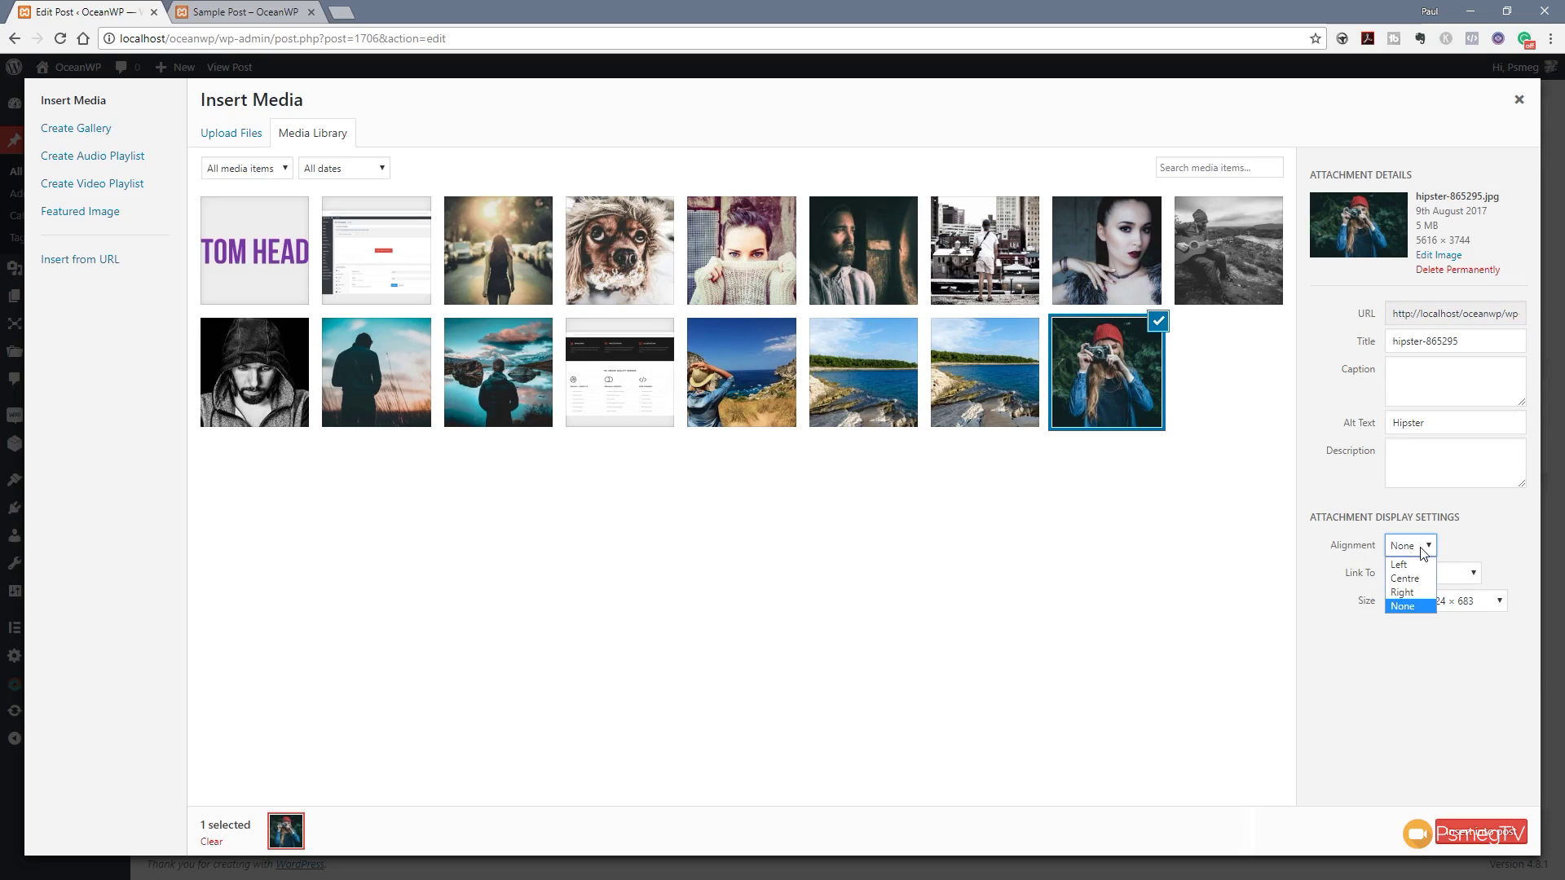
{"action": "left_click", "coordinate": [1413, 579]}
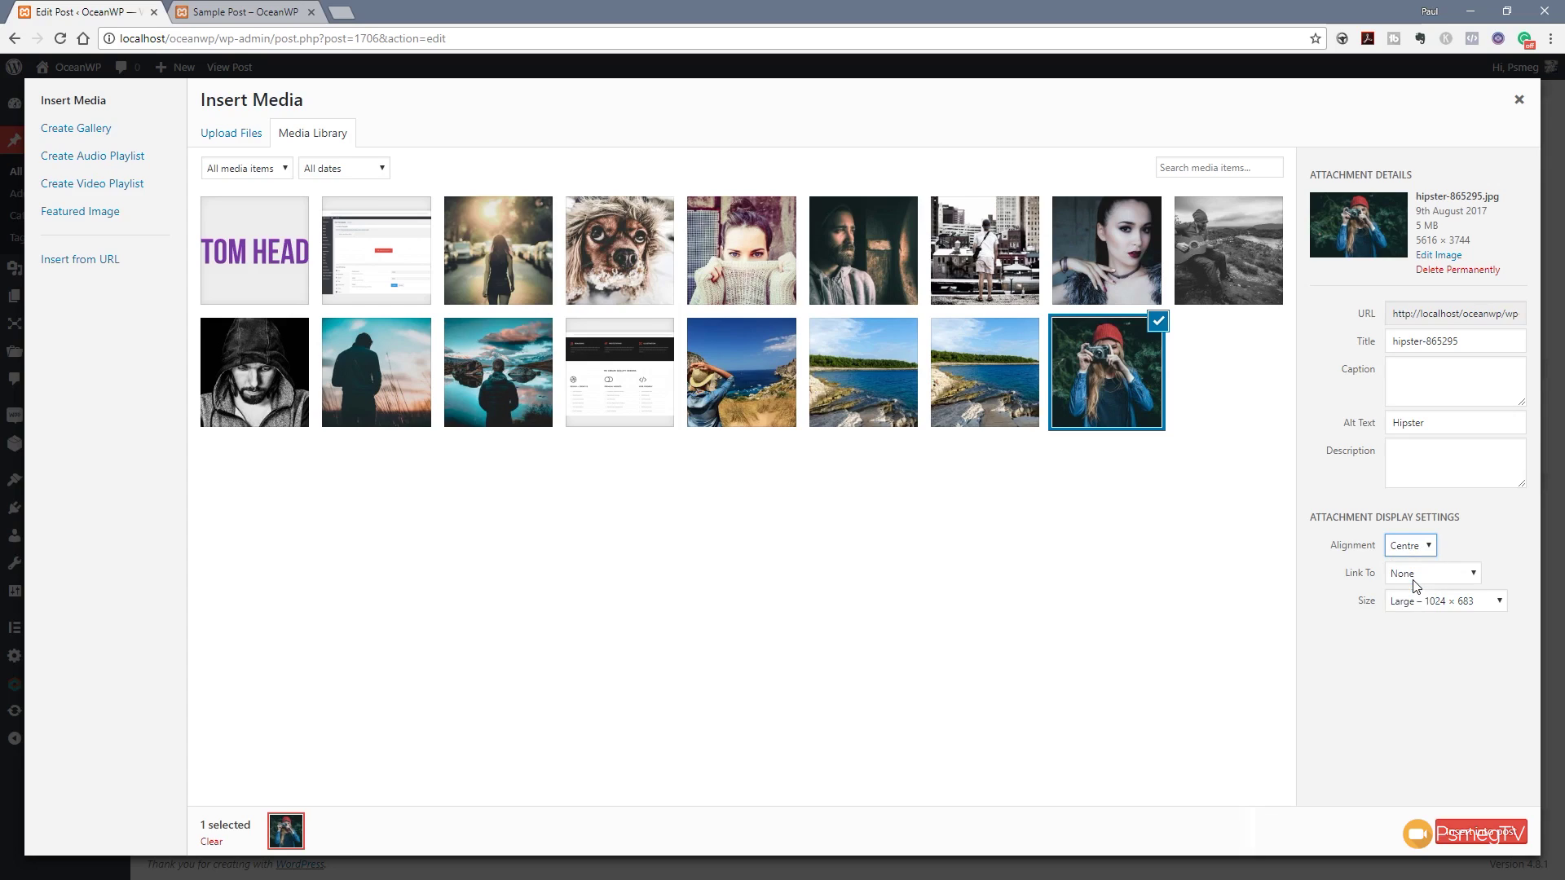
{"action": "left_click", "coordinate": [1400, 581]}
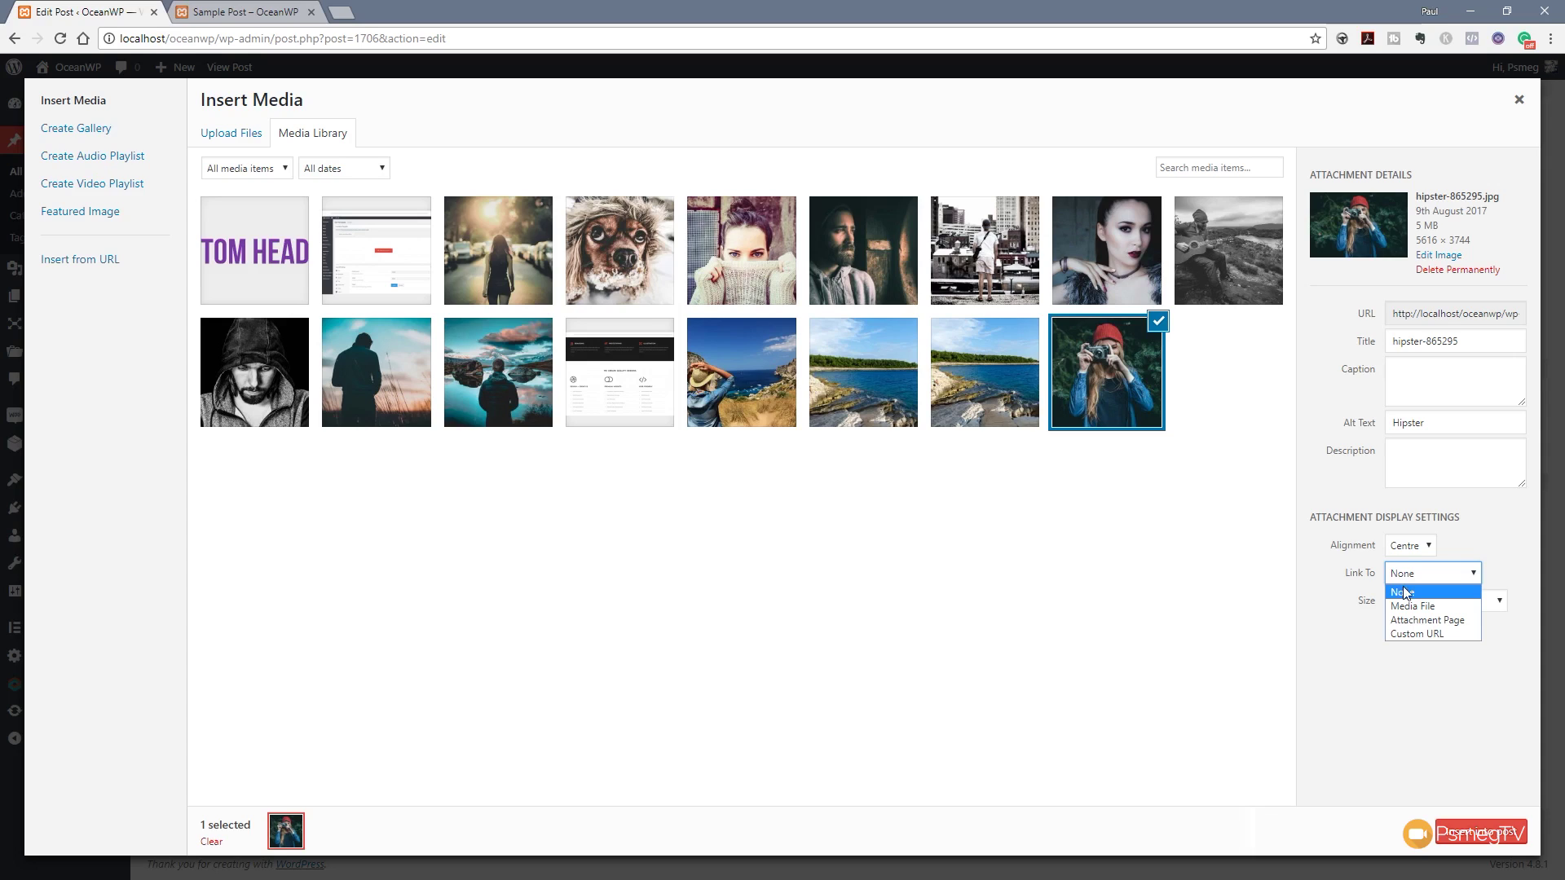
{"action": "left_click", "coordinate": [1405, 590]}
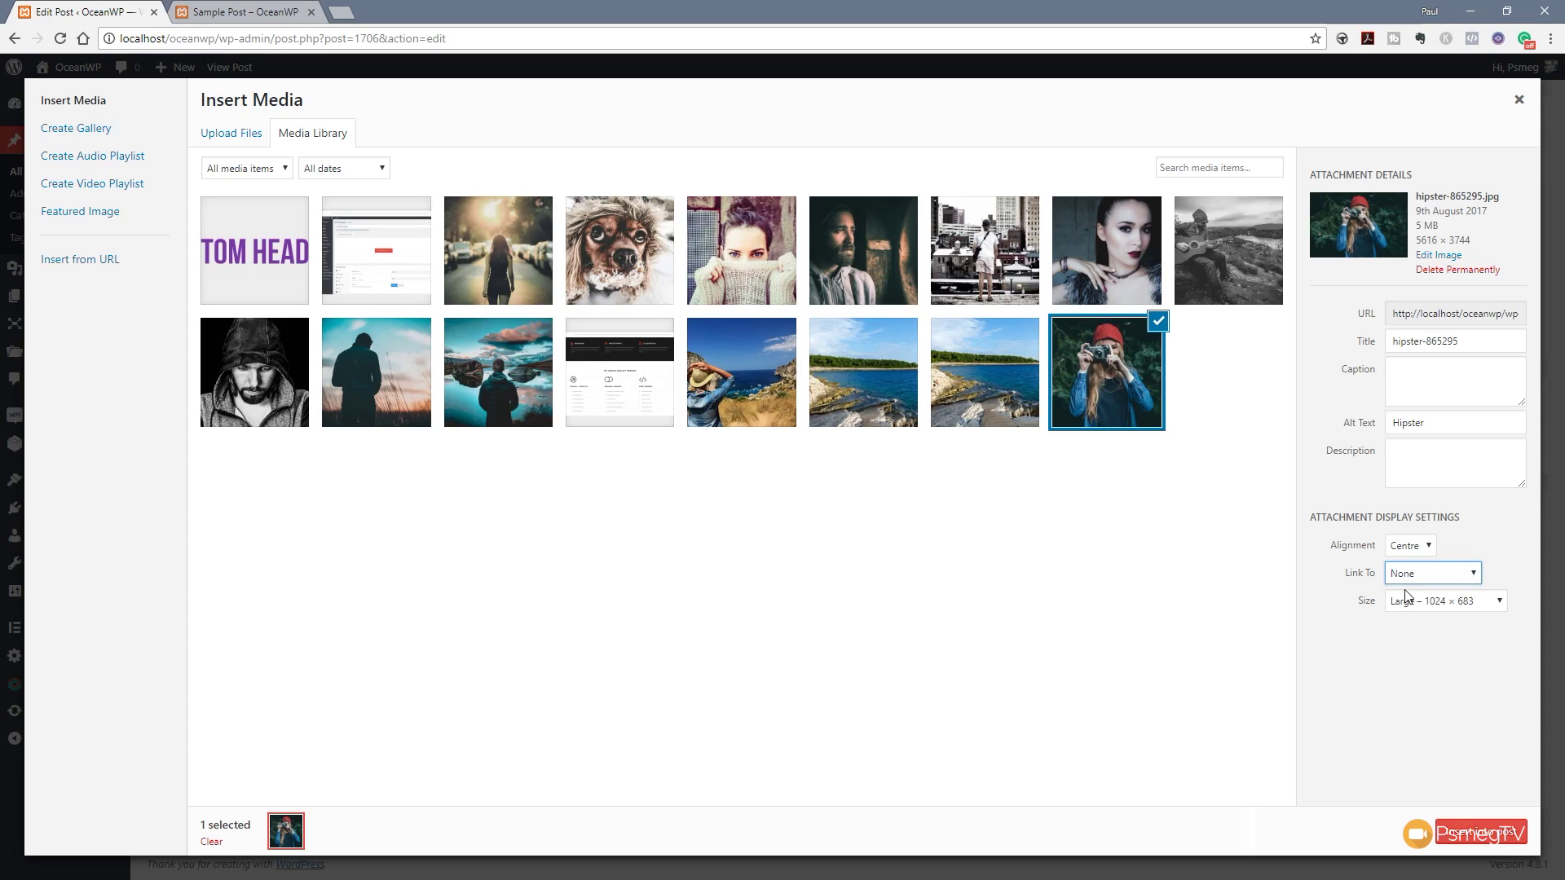
{"action": "left_click", "coordinate": [1424, 604]}
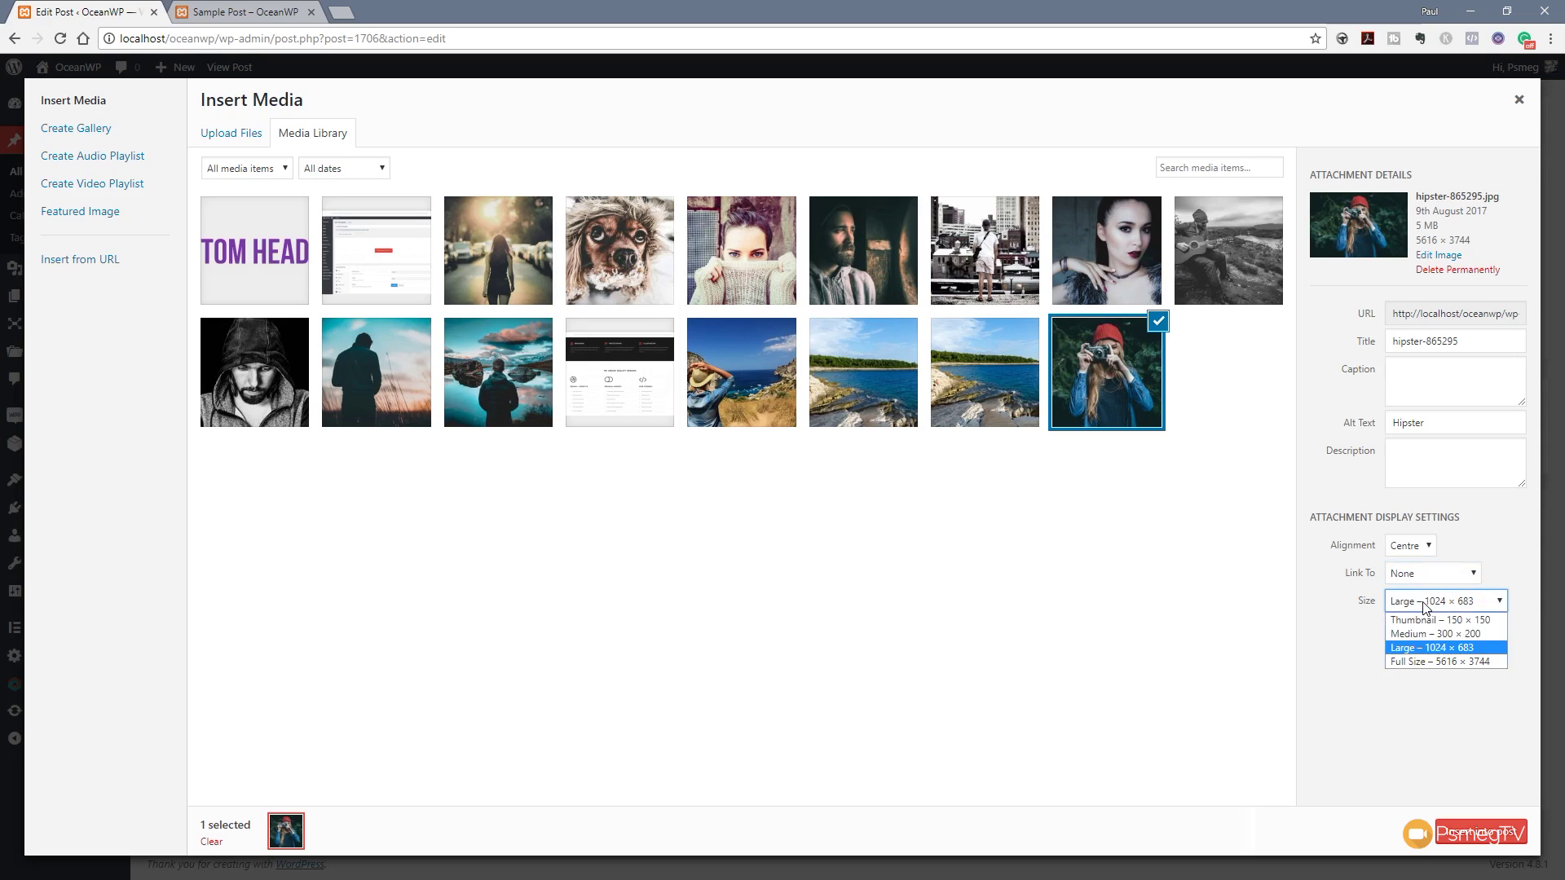
{"action": "left_click", "coordinate": [1407, 649]}
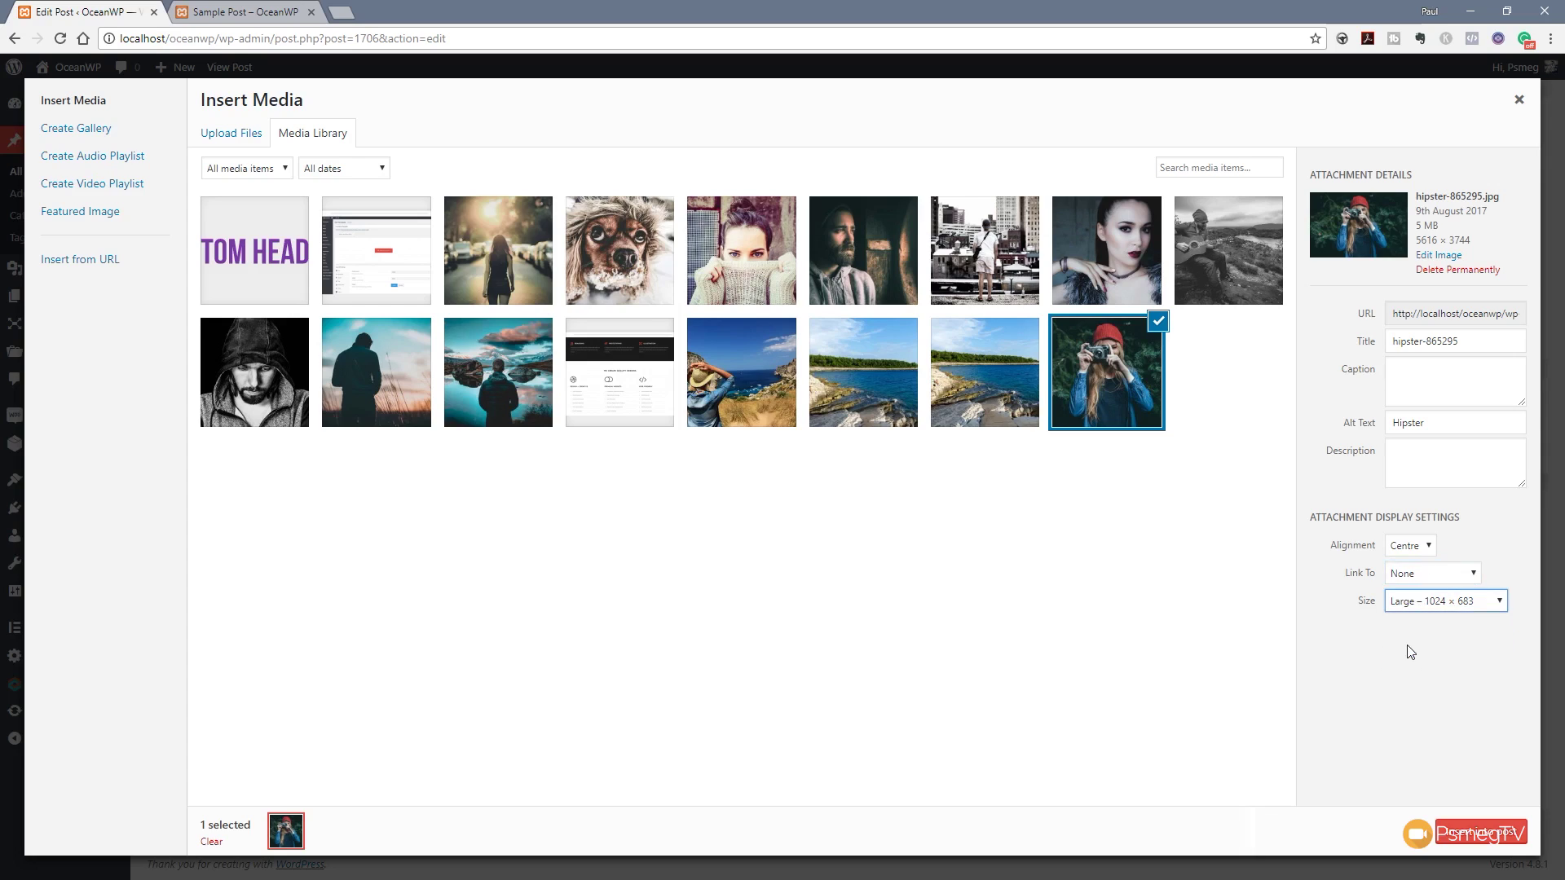
{"action": "left_click", "coordinate": [1471, 833]}
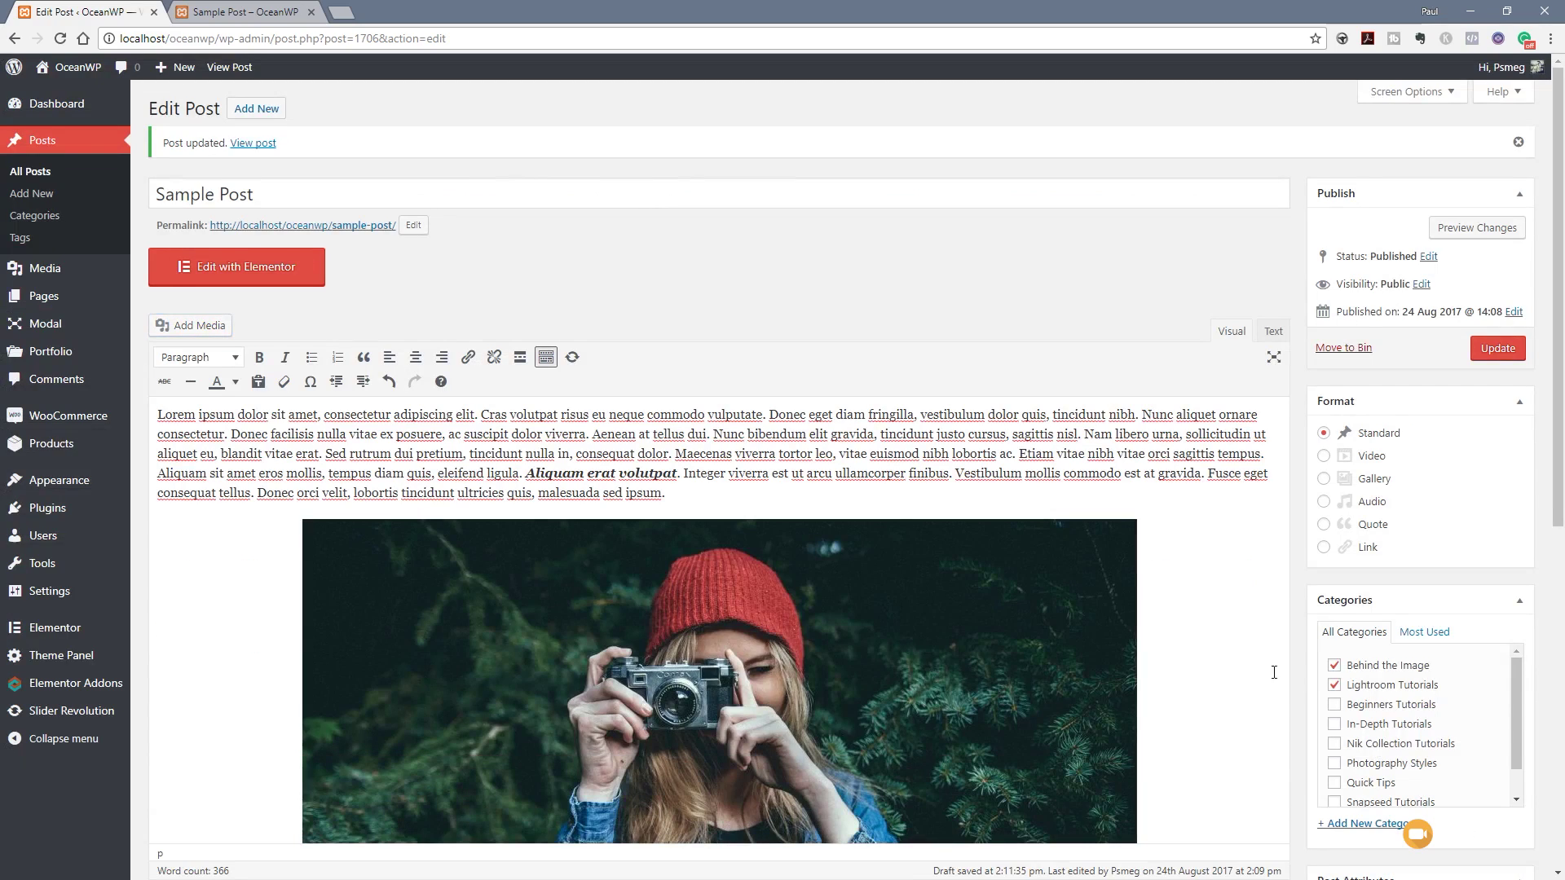
Update the post with the inserted image and reload its live page.
{"action": "scroll", "coordinate": [1207, 667], "scroll_direction": "down", "scroll_amount": 5}
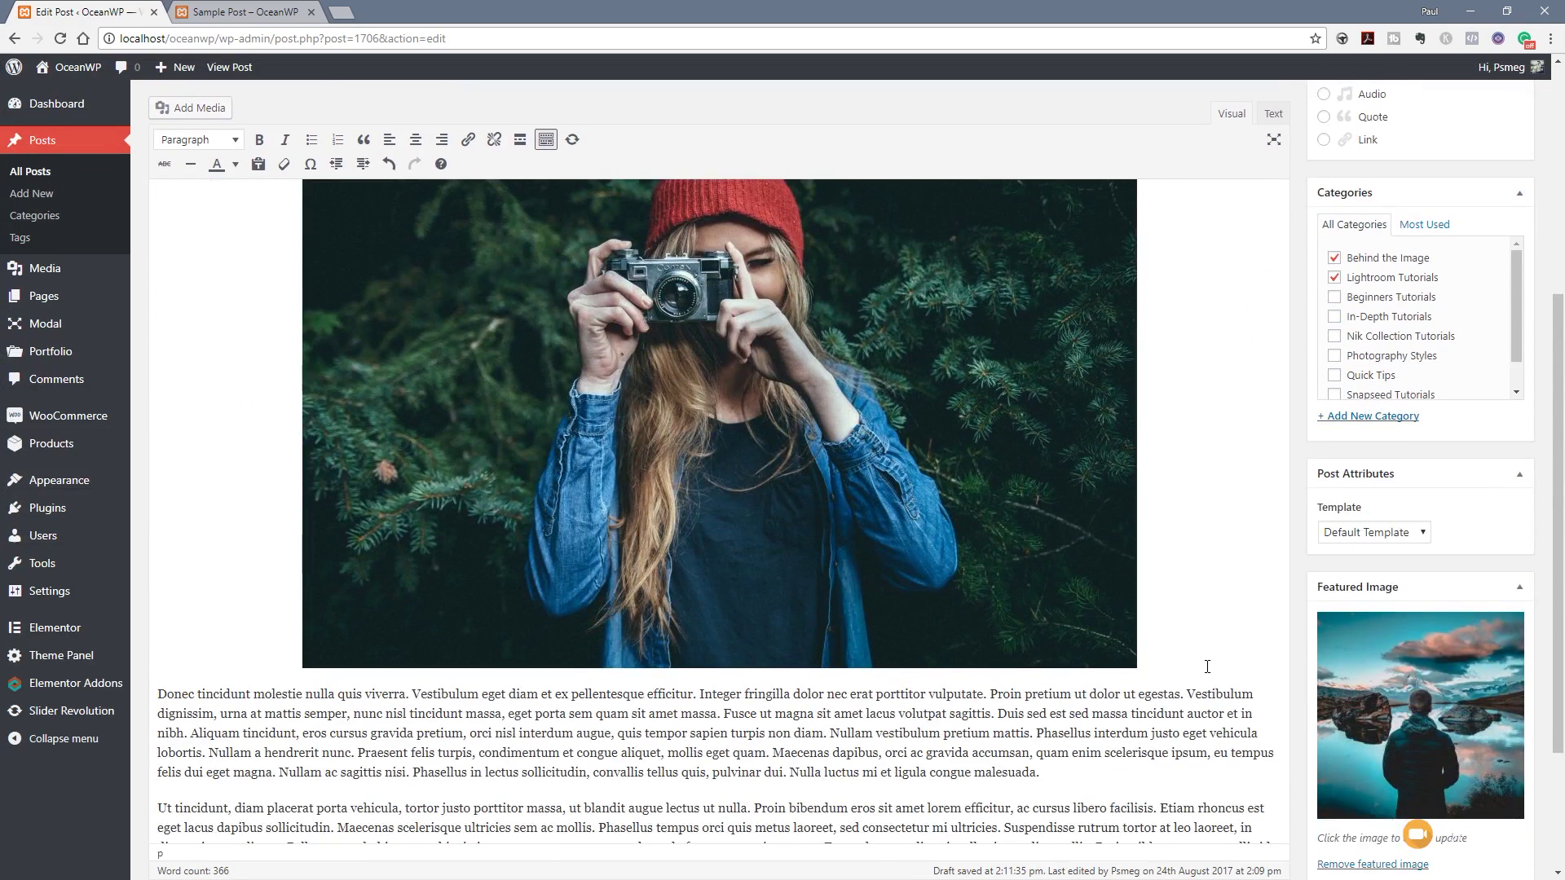
{"action": "scroll", "coordinate": [1208, 666], "scroll_direction": "up", "scroll_amount": 3}
{"action": "left_click", "coordinate": [1494, 192]}
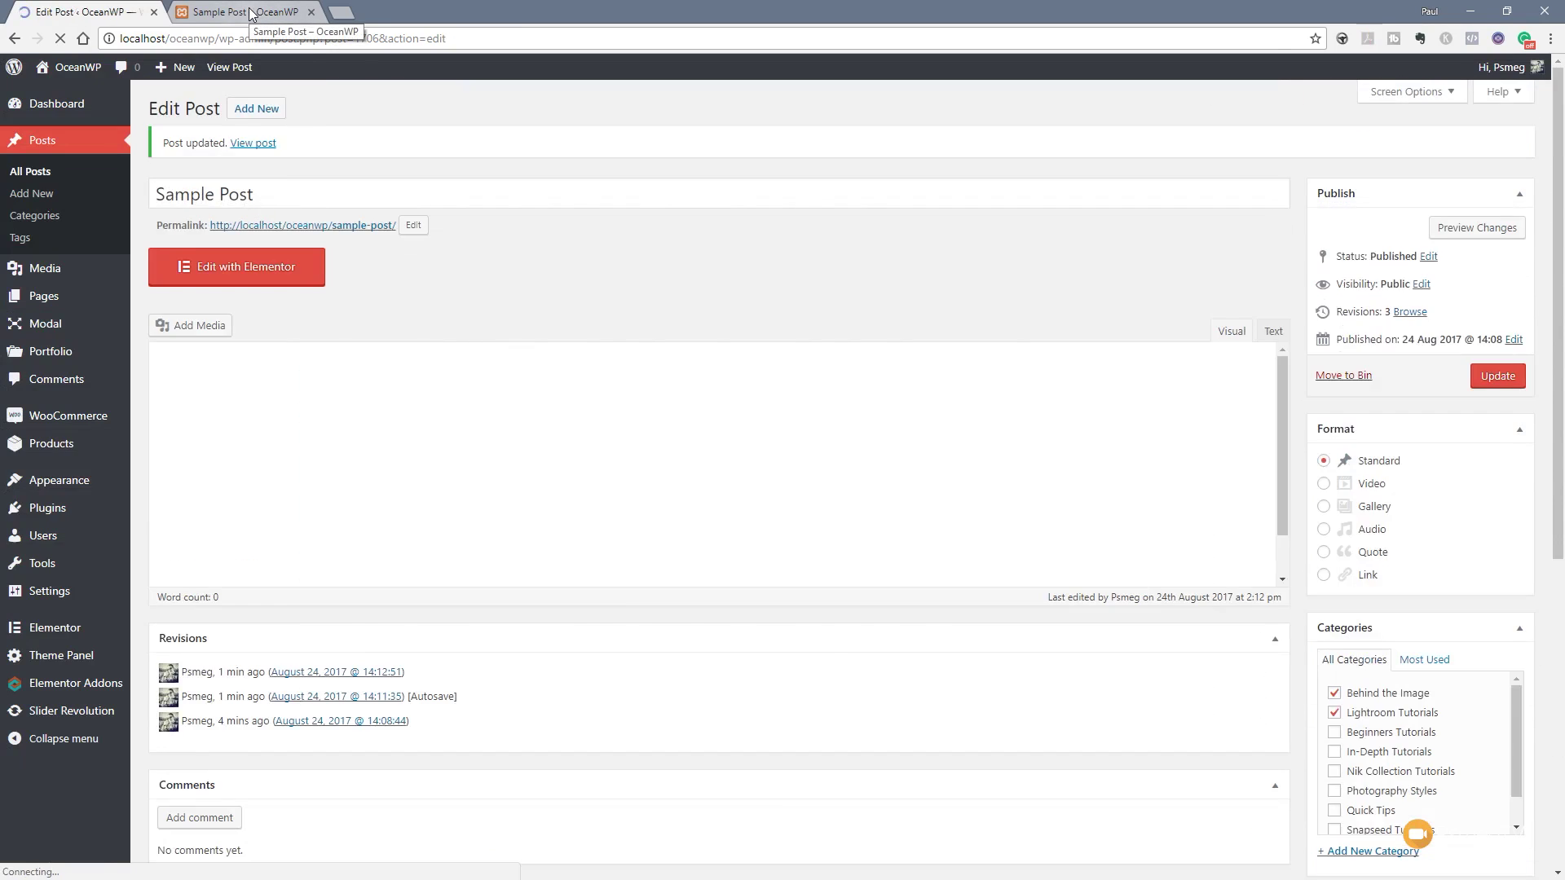
{"action": "left_click", "coordinate": [251, 14]}
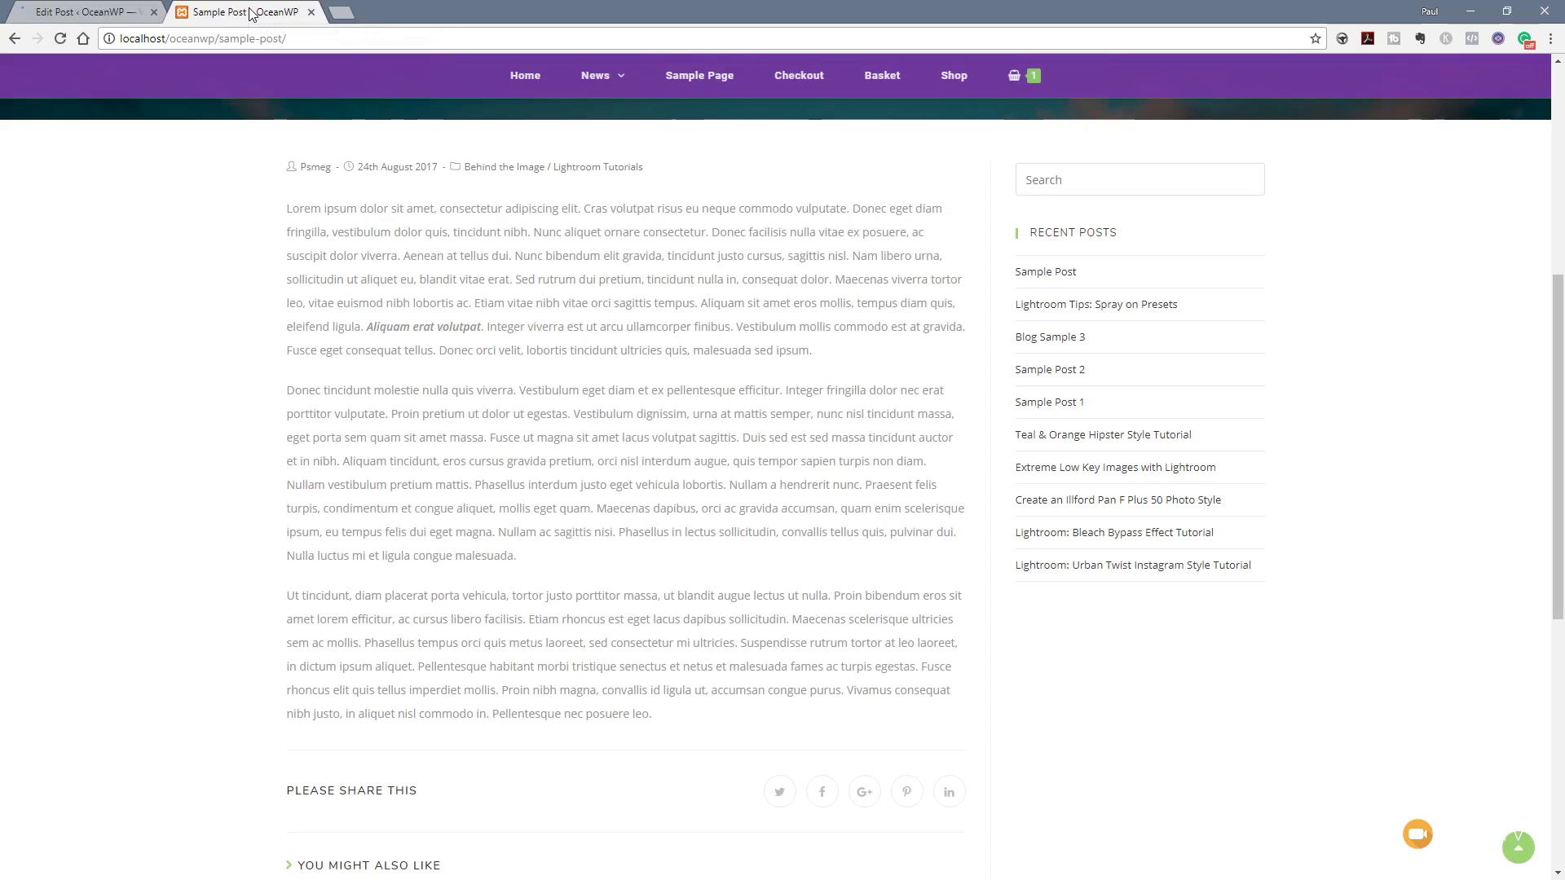
{"action": "left_click", "coordinate": [60, 39]}
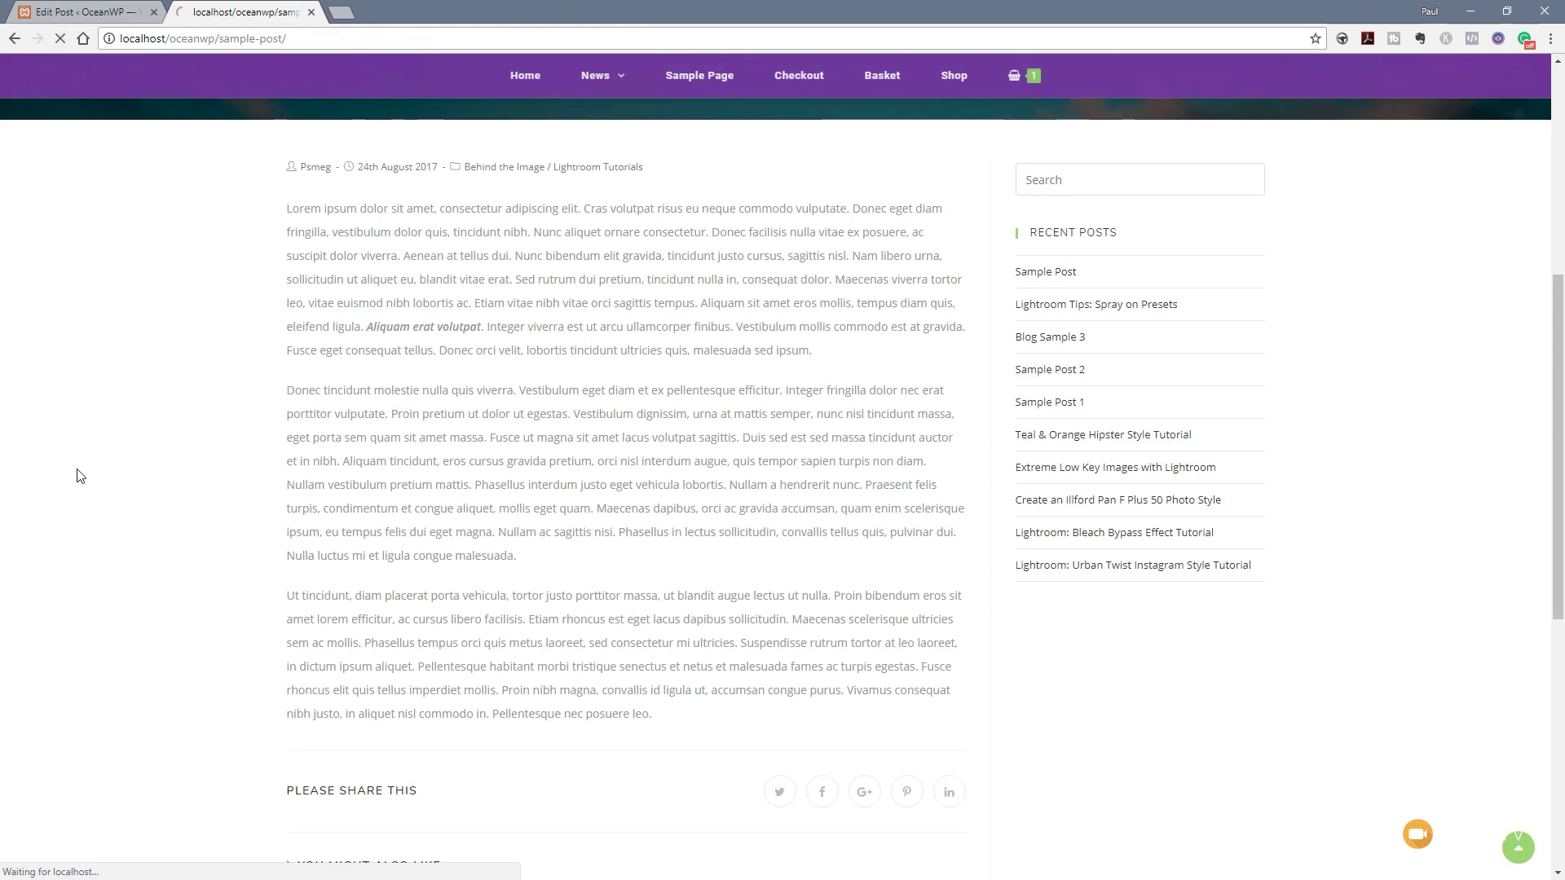
Examine the reloaded live post to check how the inline image sits between the first and second paragraphs.
{"action": "scroll", "coordinate": [80, 476], "scroll_direction": "down", "scroll_amount": 5}
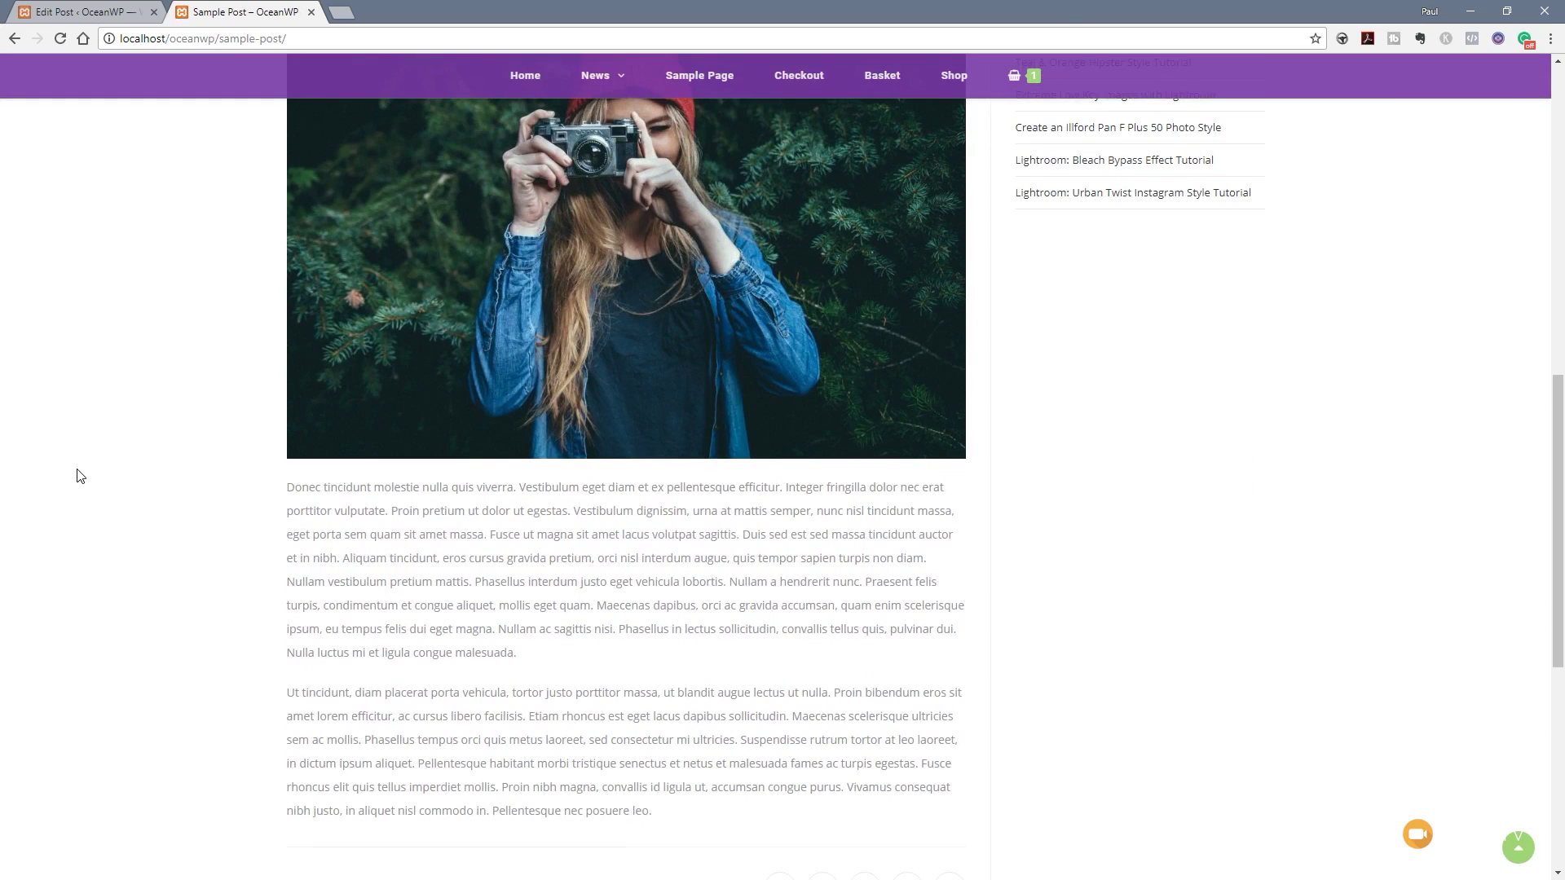
{"action": "scroll", "coordinate": [79, 476], "scroll_direction": "up", "scroll_amount": 6}
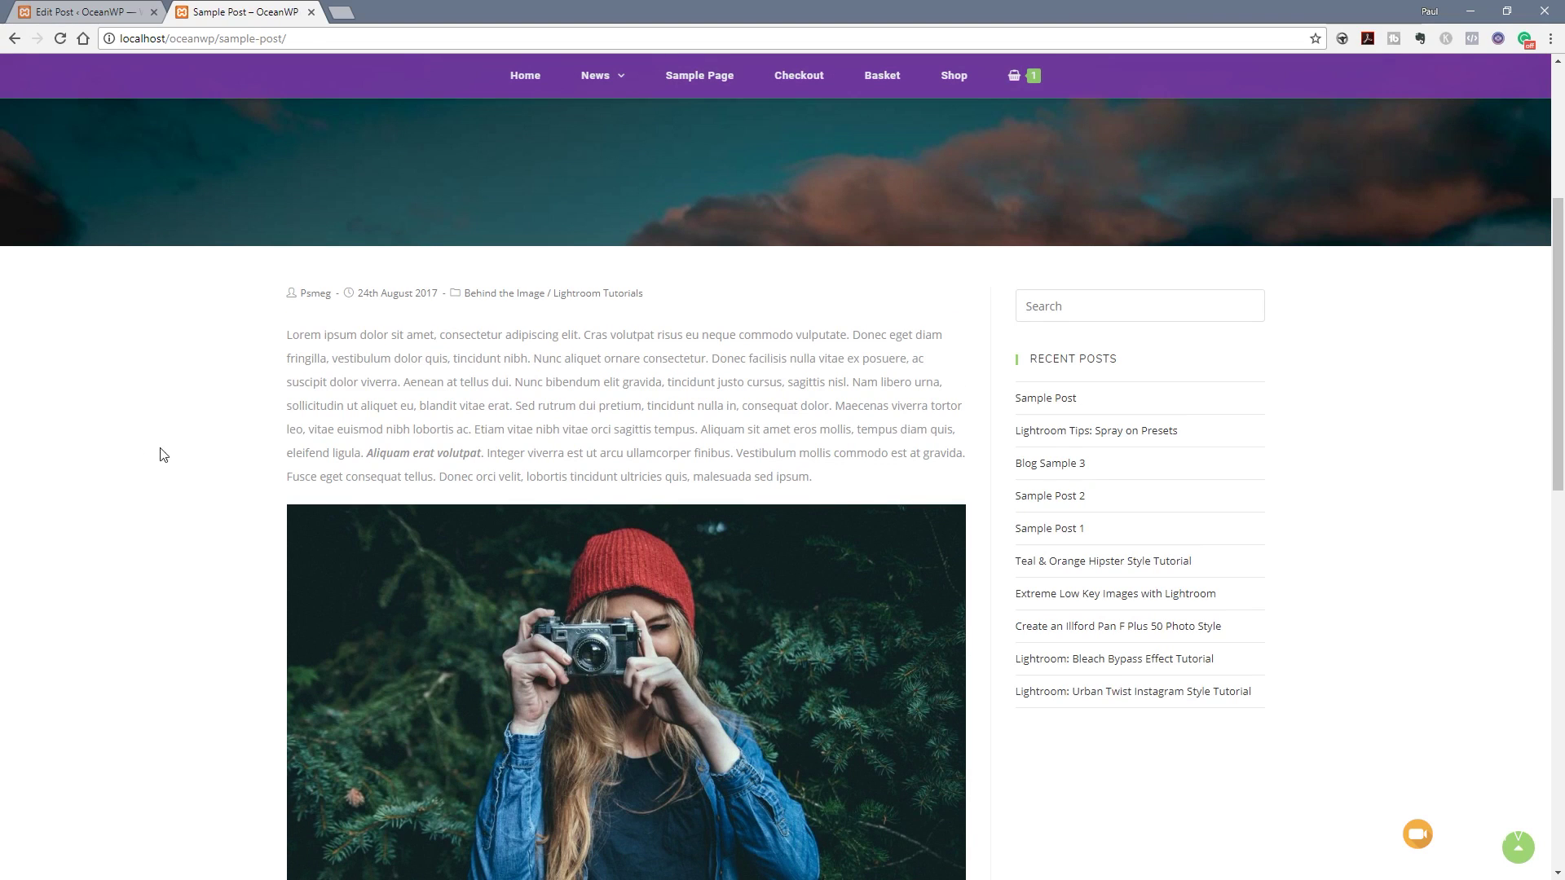
Return to the WordPress admin and add a new post category named "Sample Category".
{"action": "left_click", "coordinate": [106, 18]}
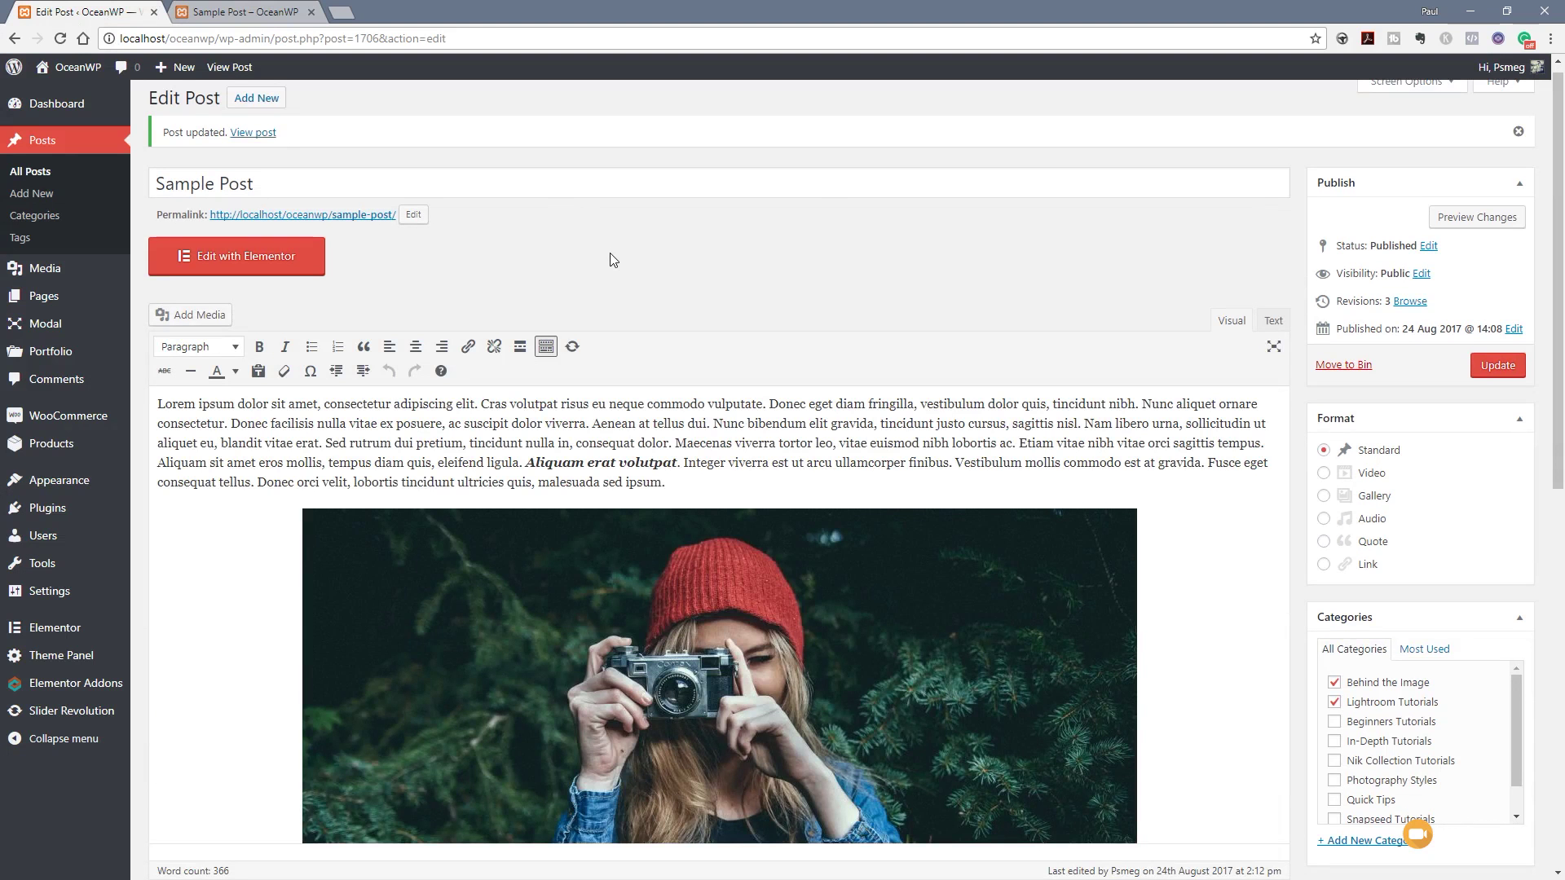
{"action": "left_click", "coordinate": [47, 219]}
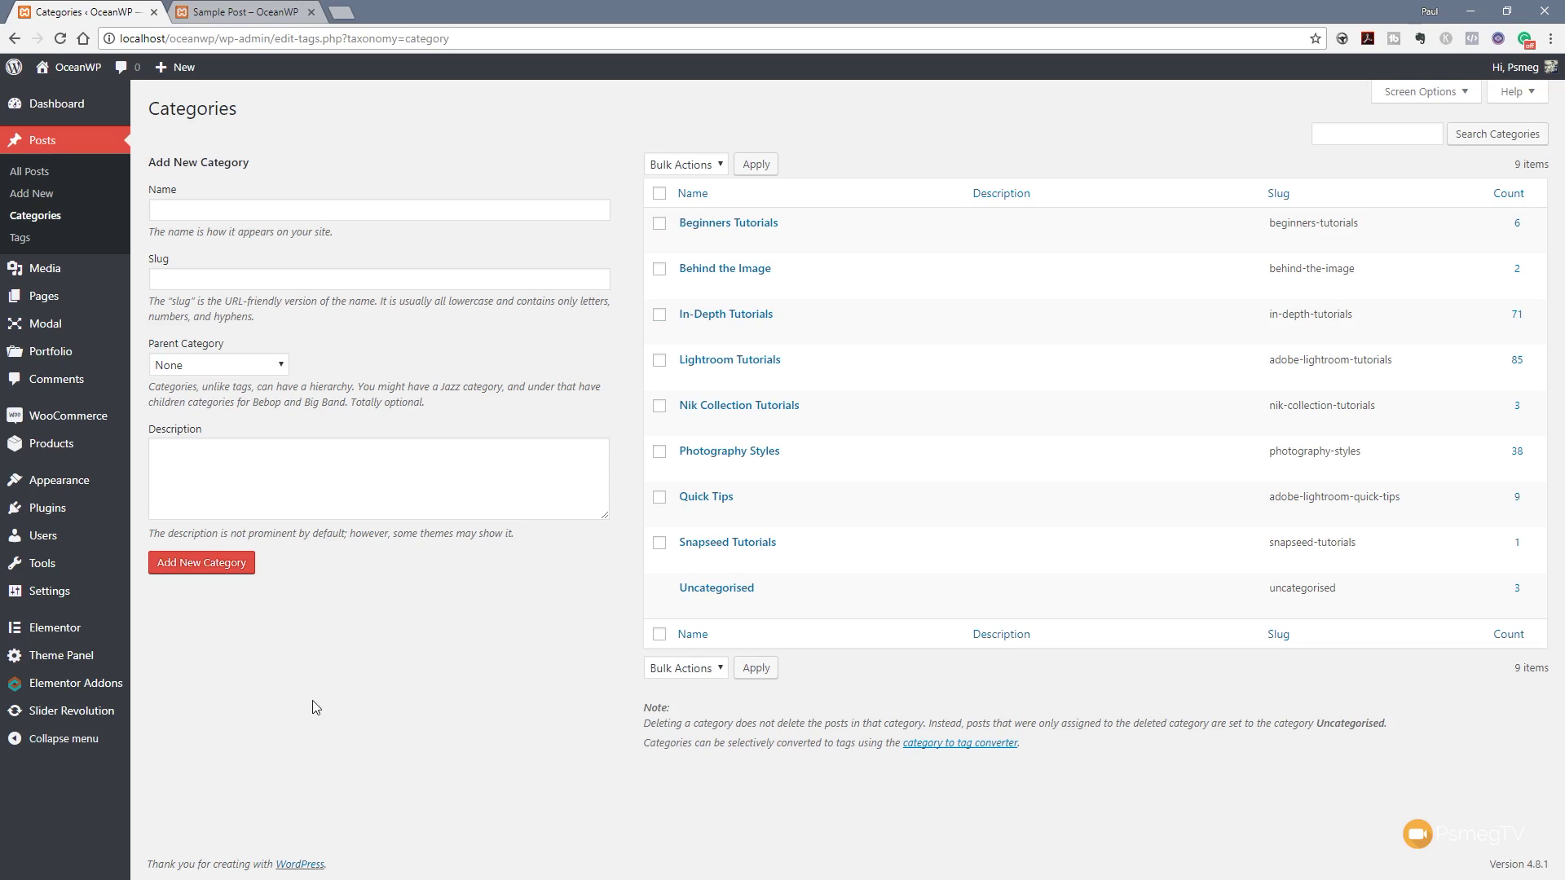
{"action": "left_click", "coordinate": [211, 214]}
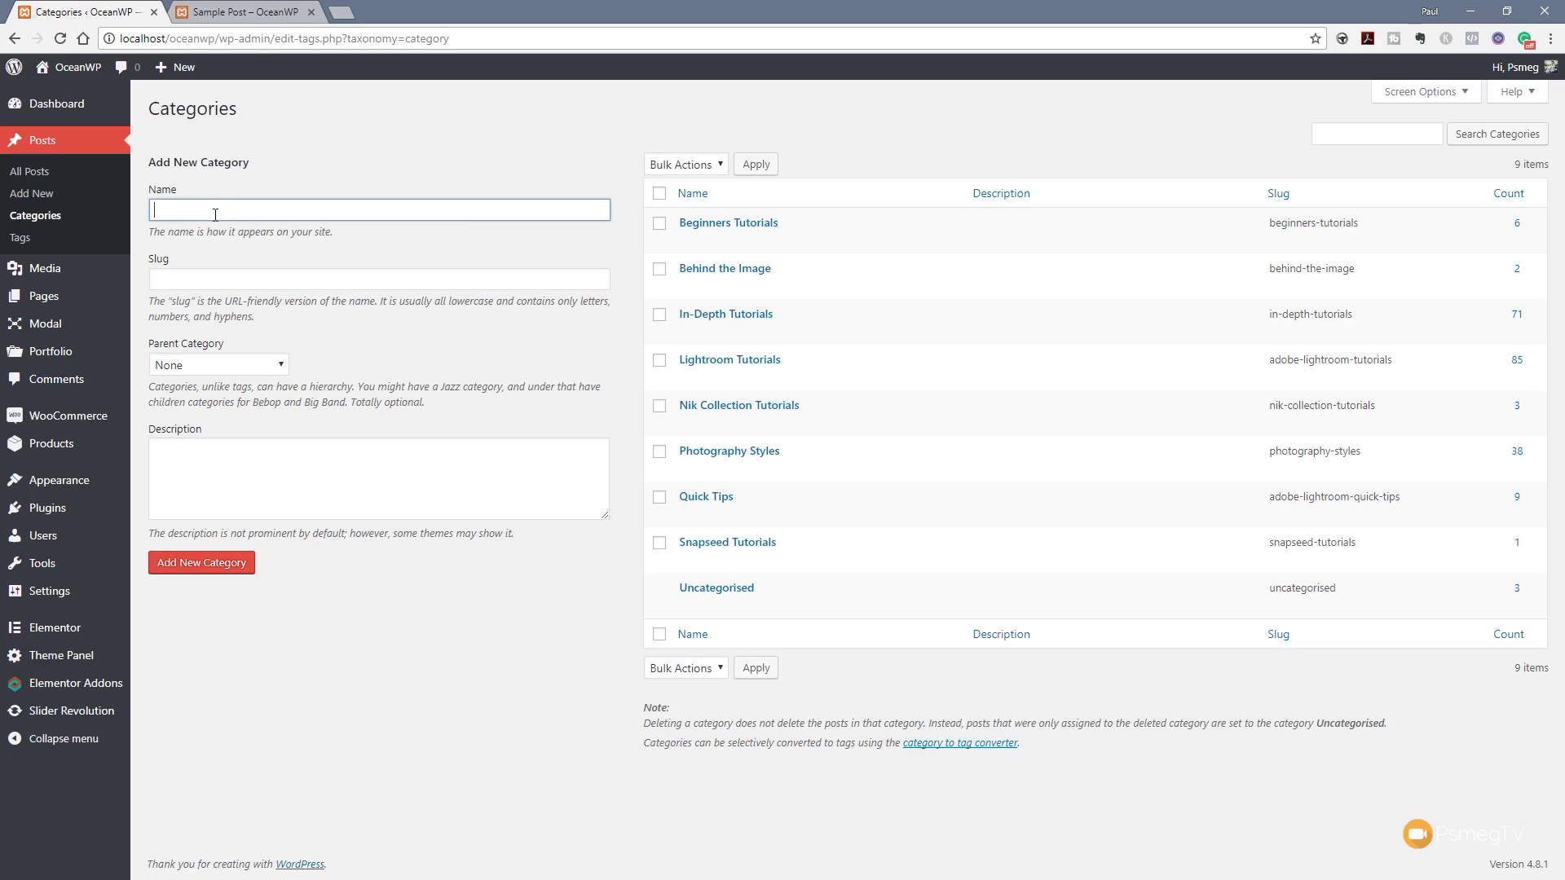
{"action": "type", "text": "Sample Category"}
{"action": "left_click", "coordinate": [192, 573]}
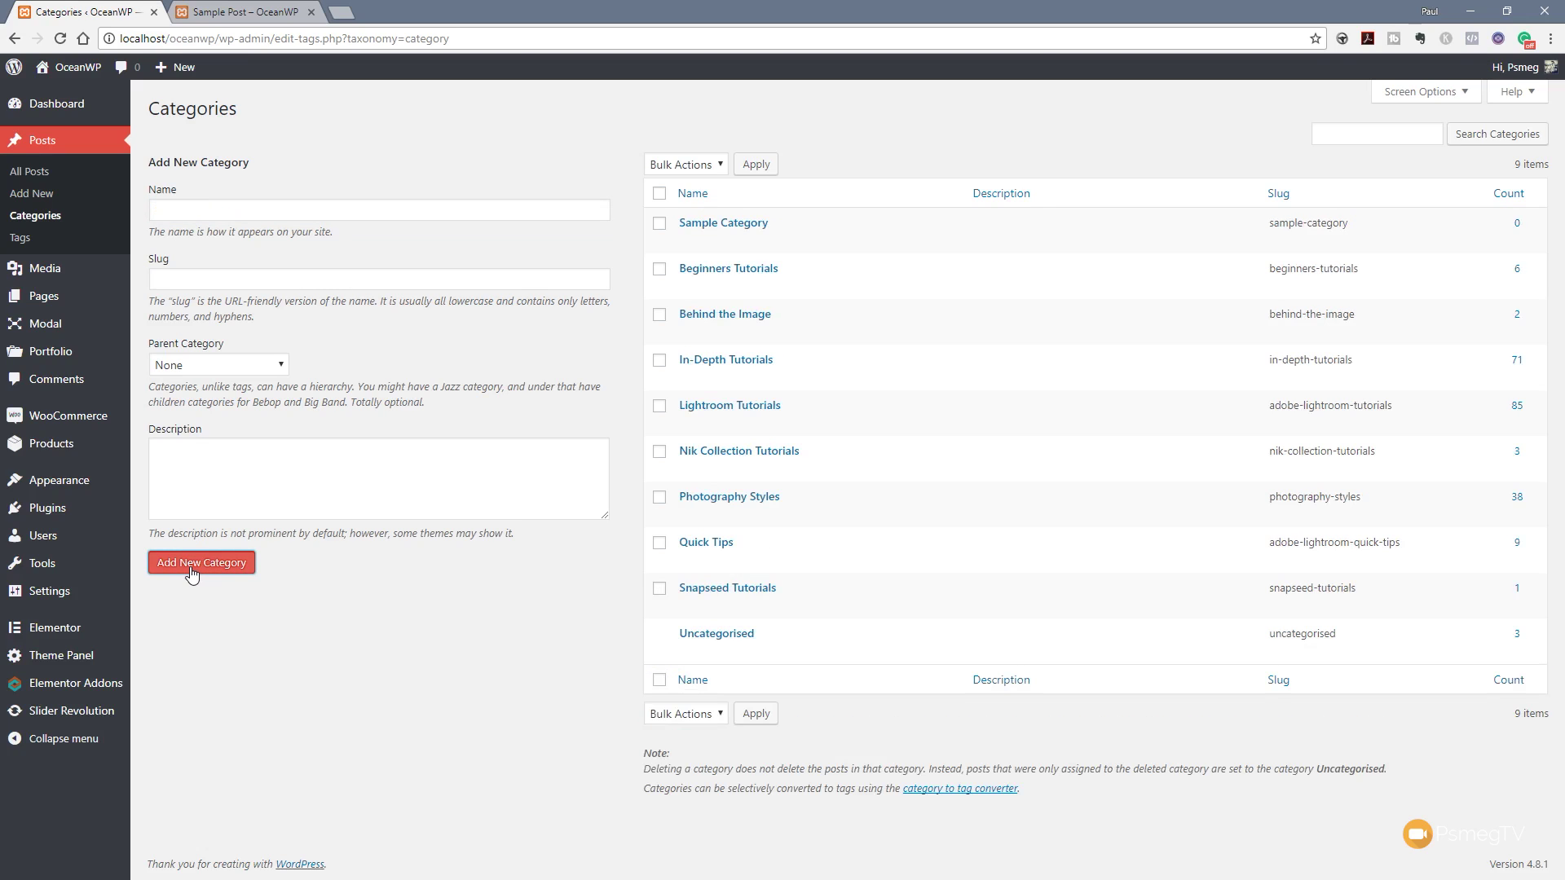
Open "Sample Category" for editing and permanently delete it.
{"action": "mouse_move", "coordinate": [706, 240]}
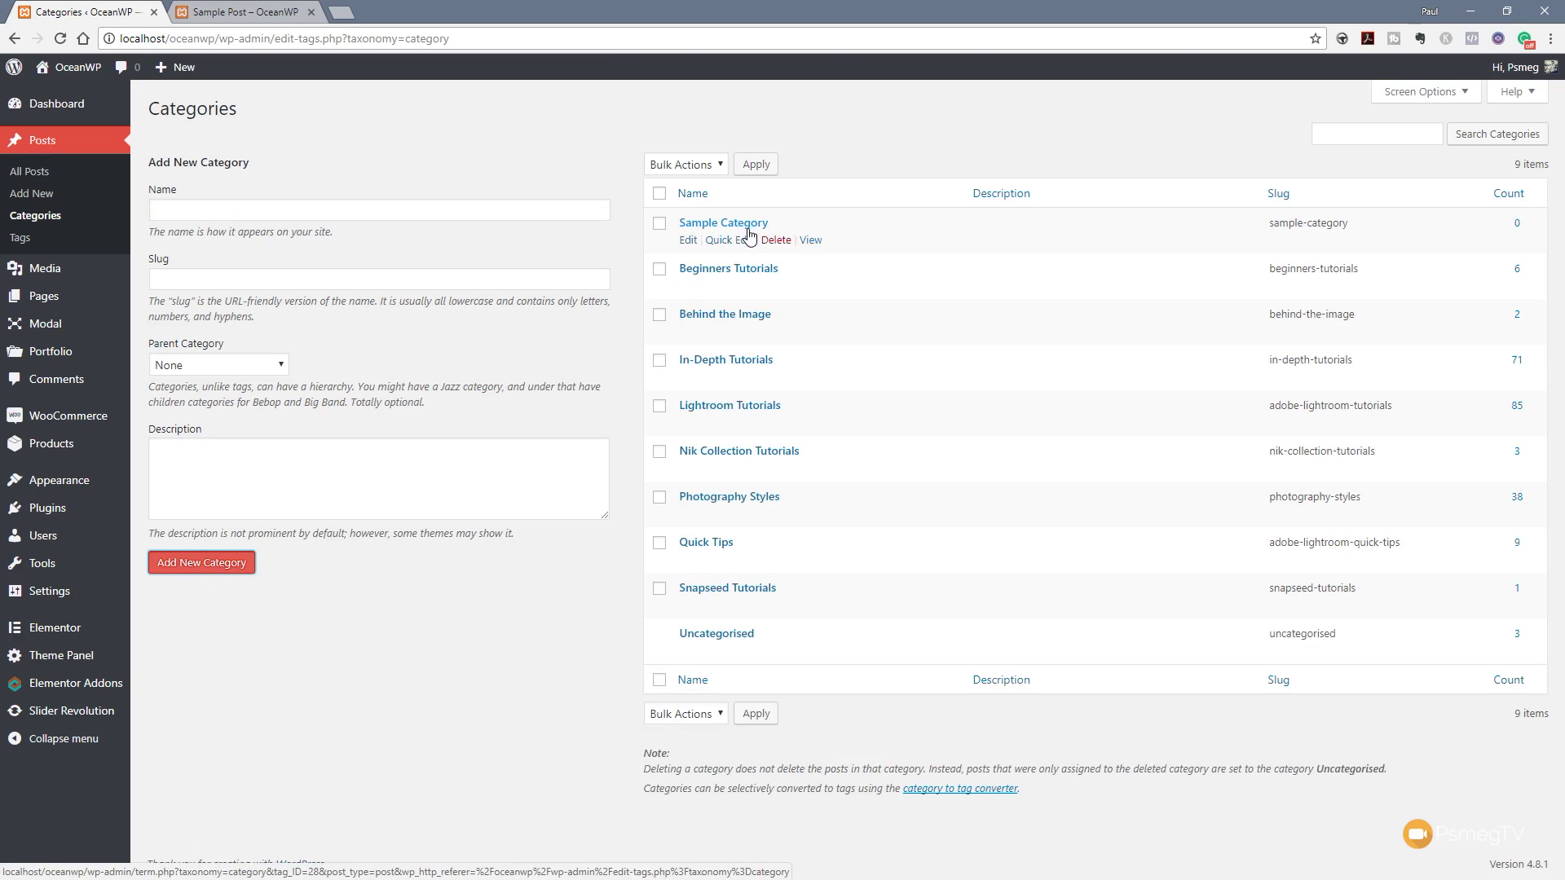
{"action": "left_click", "coordinate": [732, 227]}
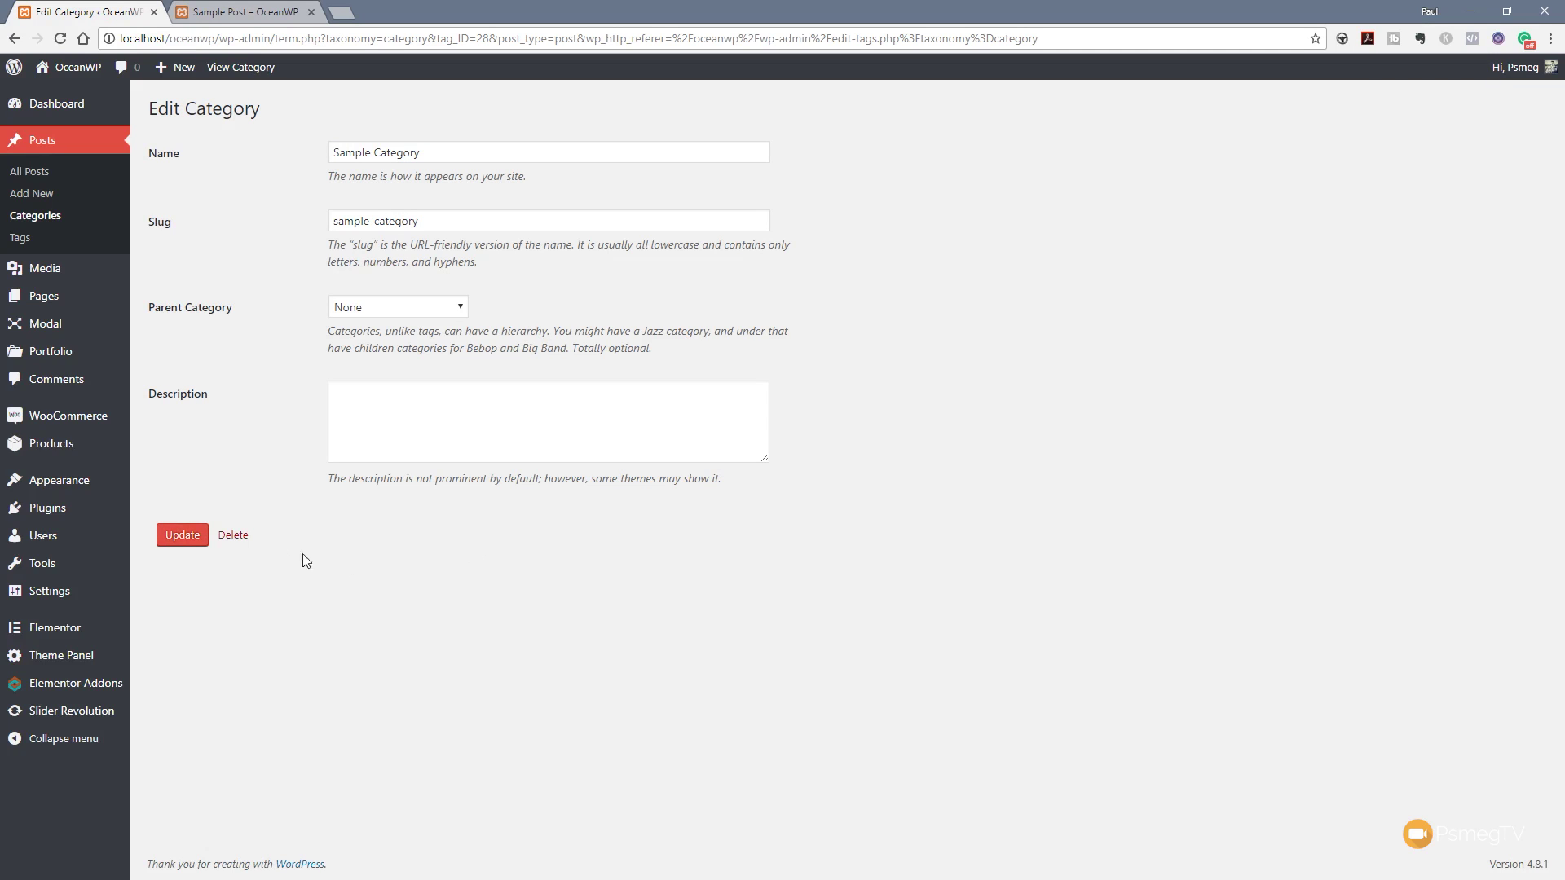
{"action": "left_click", "coordinate": [233, 536]}
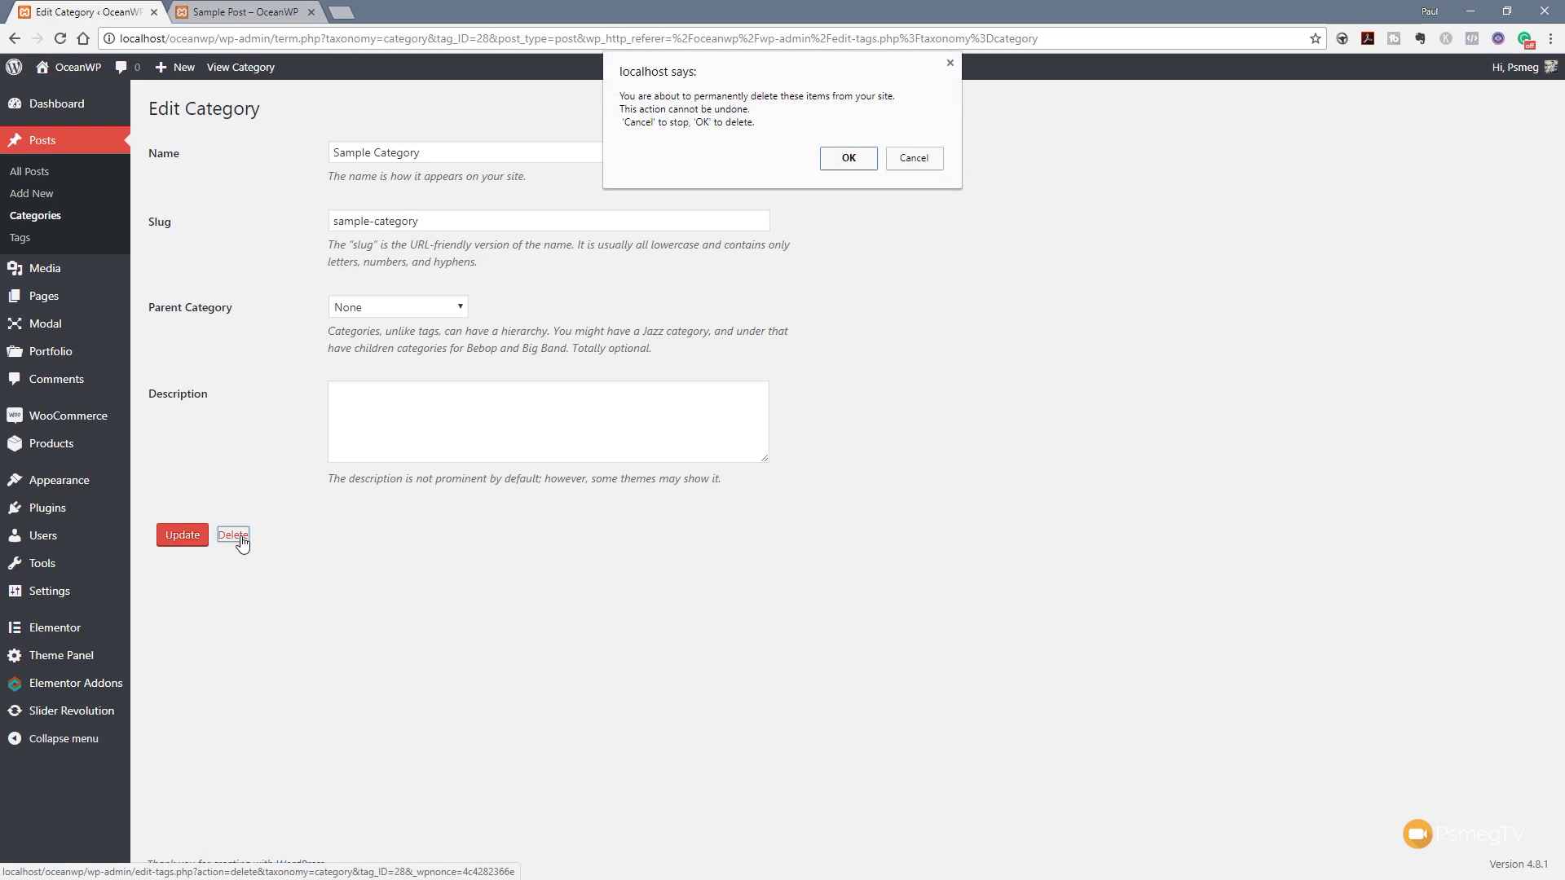
{"action": "left_click", "coordinate": [862, 159]}
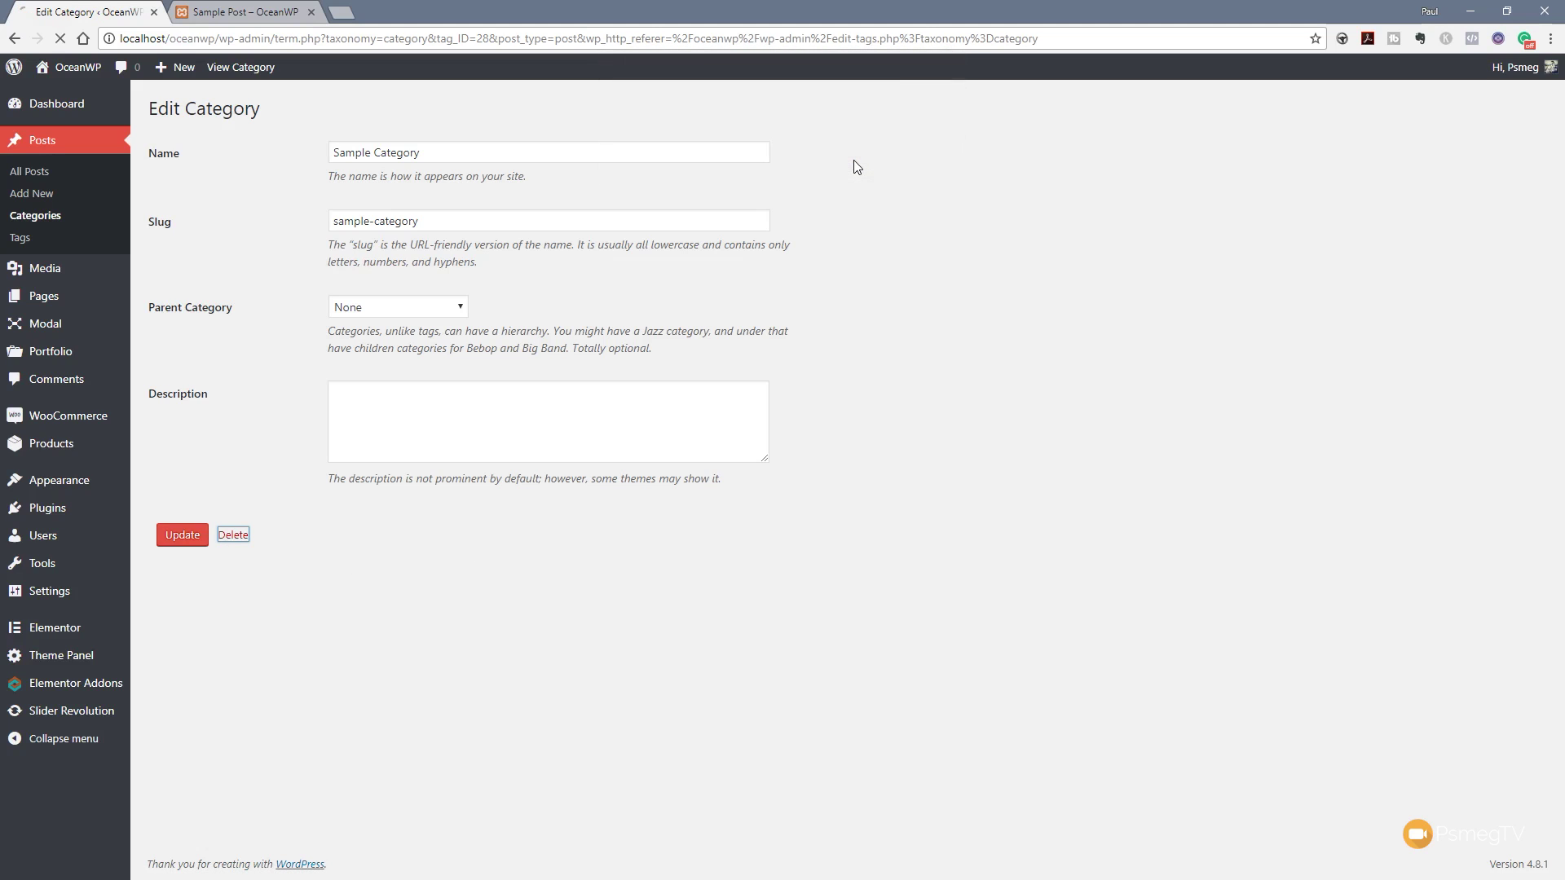